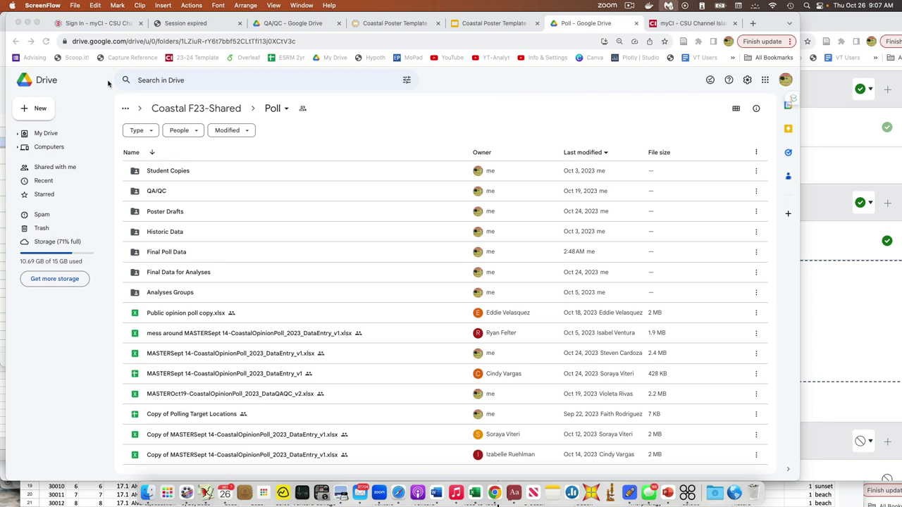
pyautogui.click(272, 6)
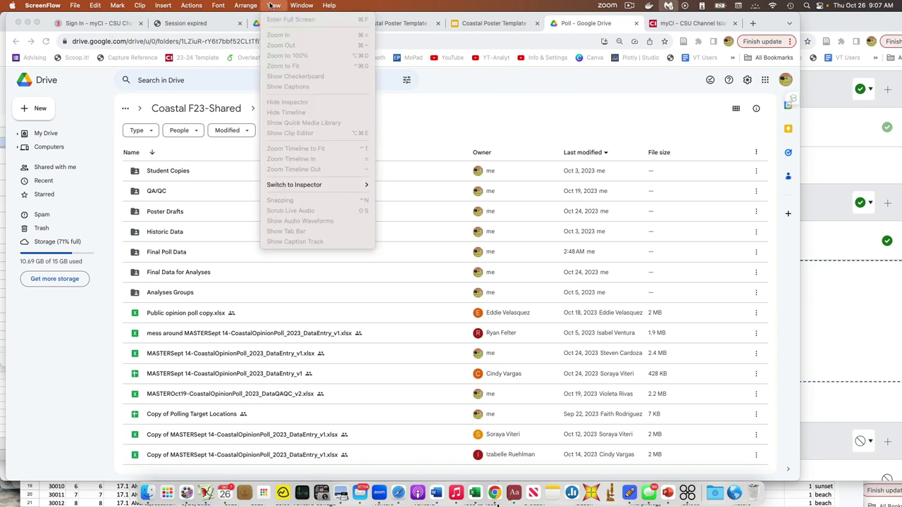
pyautogui.click(272, 6)
pyautogui.click(299, 125)
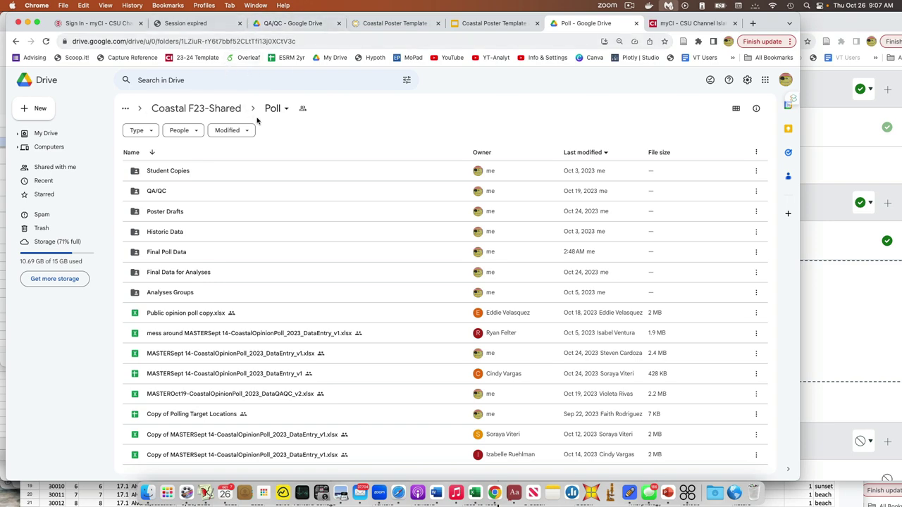
# - Open the Final Poll Data folder and its MASTEROct25-CoastalOpinionPoll_2023_Data_v4.xlsx spreadsheet
pyautogui.press('super+equal')
pyautogui.press('super+equal')
pyautogui.scroll(-1, 353, 199)
pyautogui.scroll(-3, 352, 199)
pyautogui.scroll(5, 350, 198)
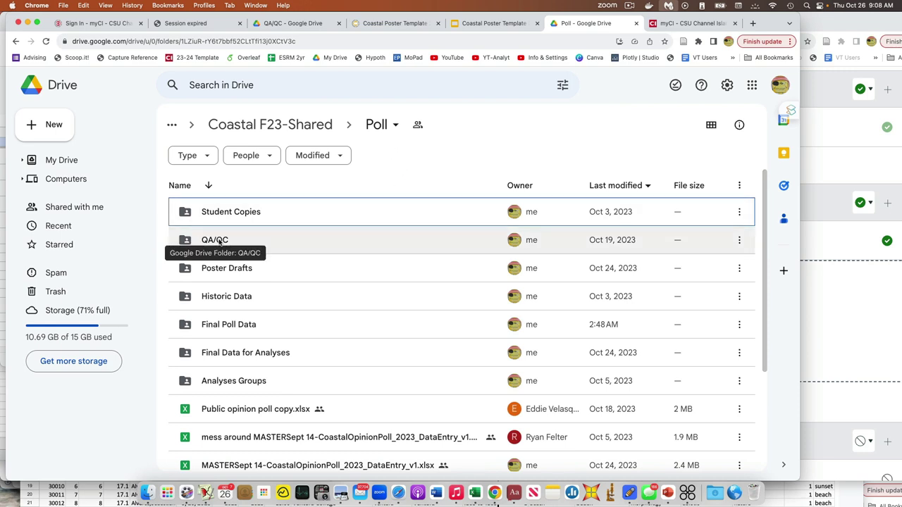
pyautogui.scroll(-1, 276, 227)
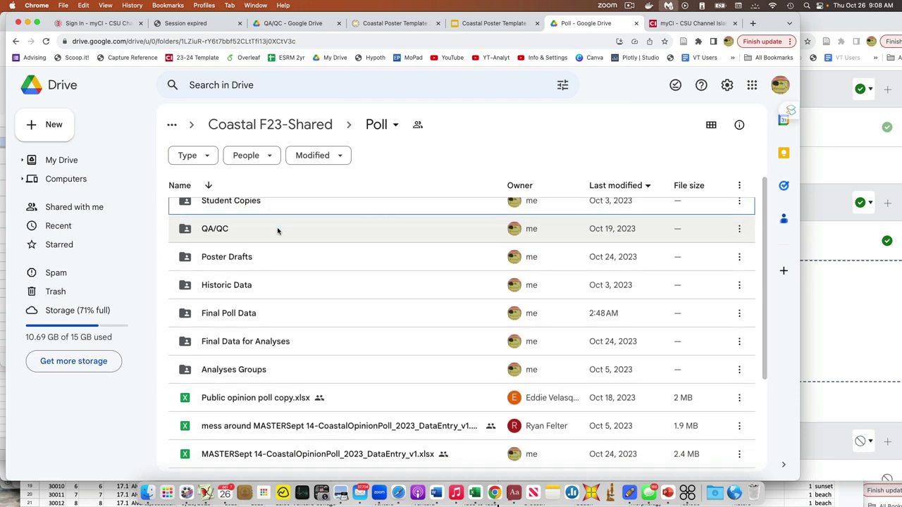
pyautogui.doubleClick(235, 314)
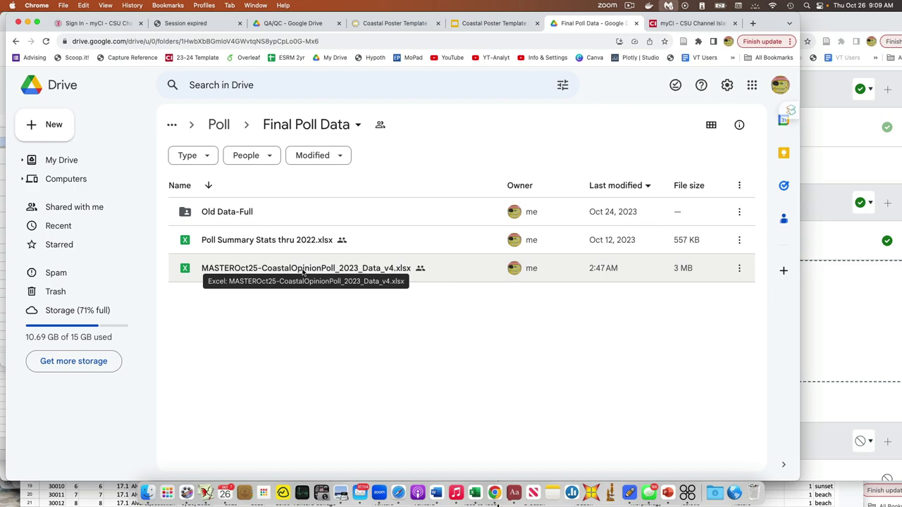
pyautogui.doubleClick(303, 268)
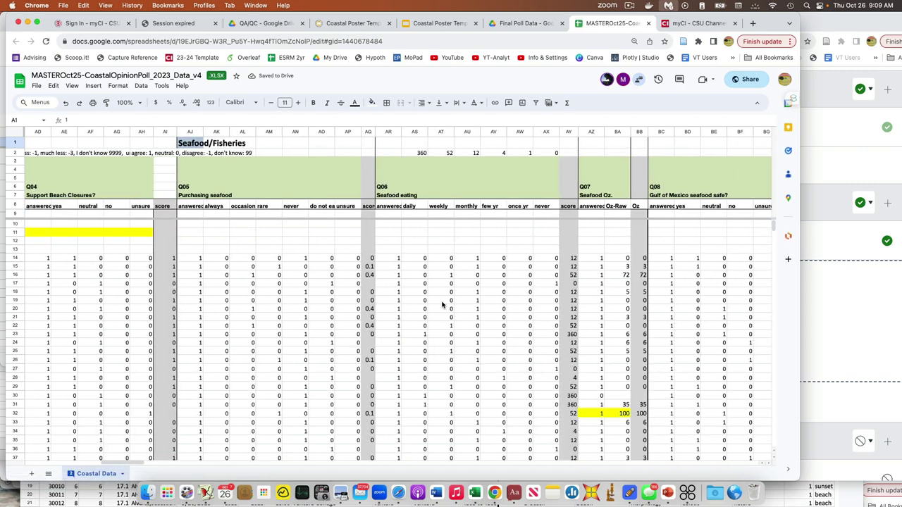
# - Look over the survey question columns of the Coastal Data sheet, from the seafood questions through to the Coded Visit Days columns
pyautogui.hscroll(10, 422, 303)
pyautogui.hscroll(15, 442, 304)
pyautogui.hscroll(15, 442, 304)
pyautogui.hscroll(15, 443, 305)
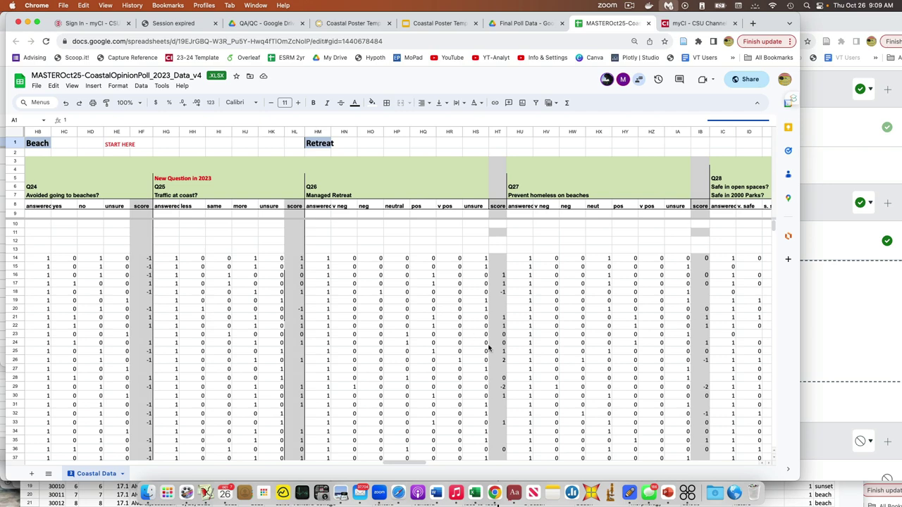
pyautogui.hscroll(10, 495, 359)
pyautogui.hscroll(10, 496, 360)
pyautogui.hscroll(5, 495, 360)
pyautogui.hscroll(3, 496, 359)
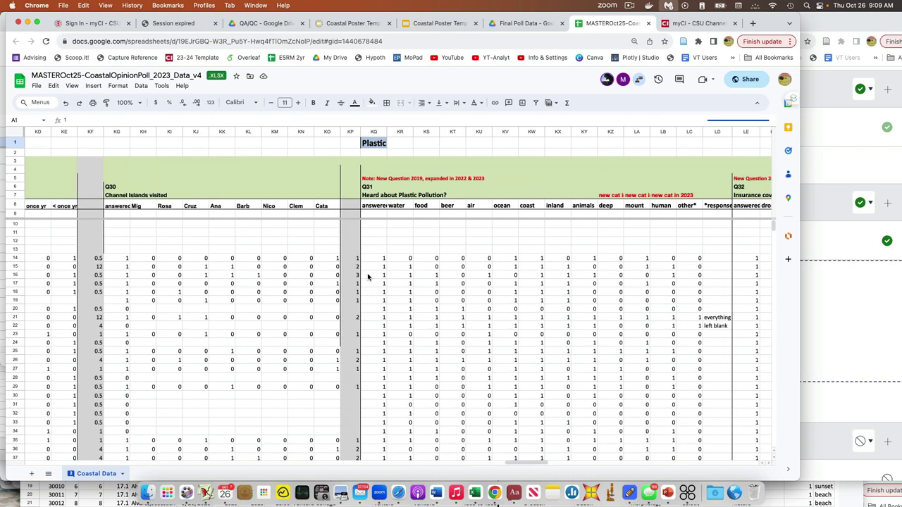
pyautogui.hscroll(-15, 367, 275)
pyautogui.hscroll(-8, 367, 276)
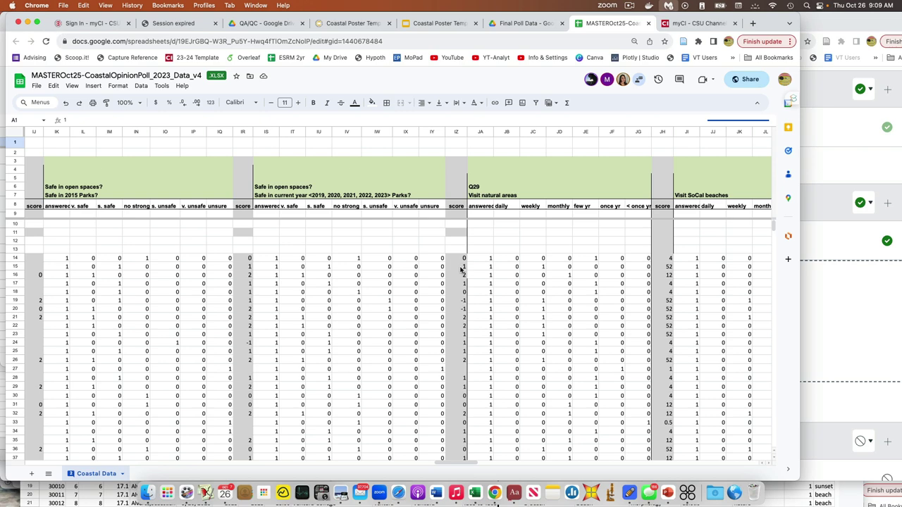
pyautogui.hscroll(20, 462, 270)
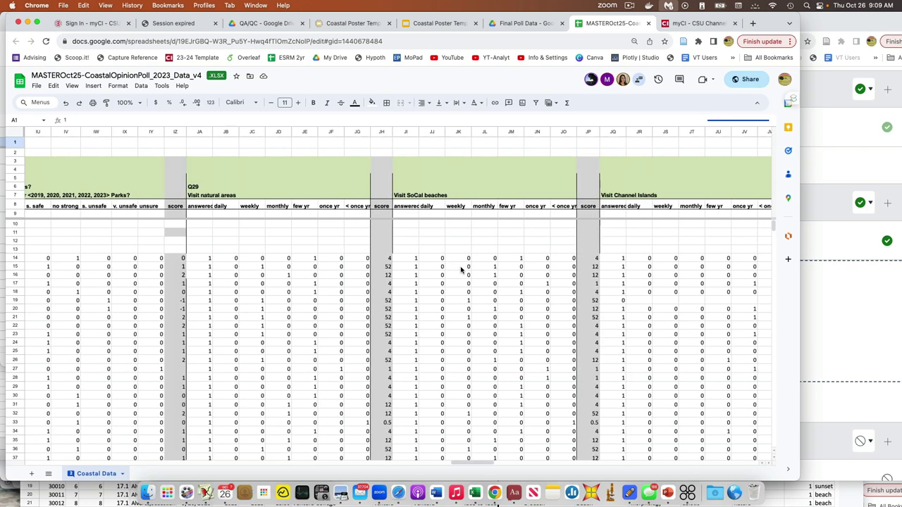
pyautogui.hscroll(20, 462, 270)
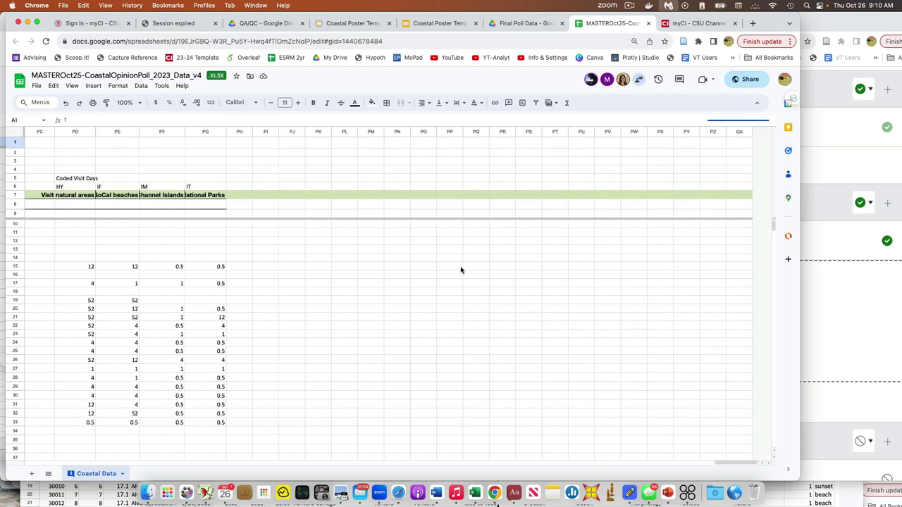
pyautogui.hscroll(-20, 461, 270)
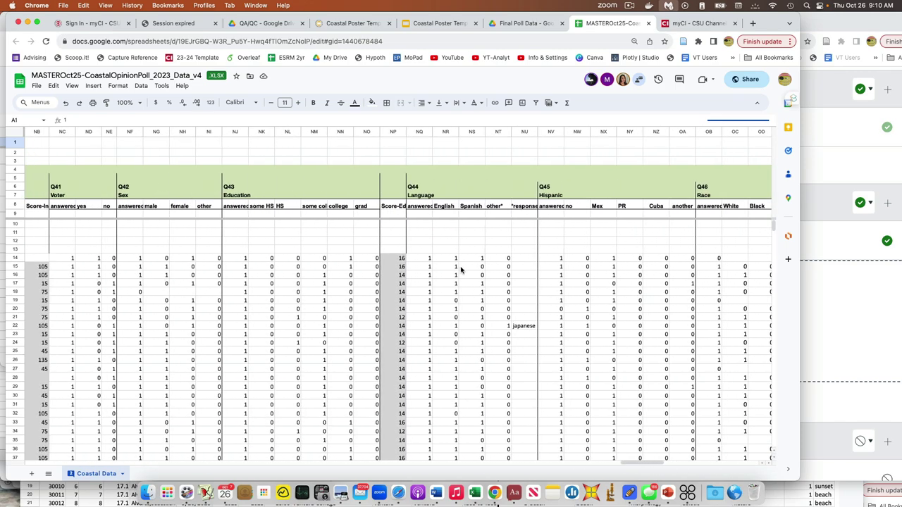
# - Highlight the education score column NP and the household income score column NB to inspect their values
pyautogui.hscroll(-3, 461, 270)
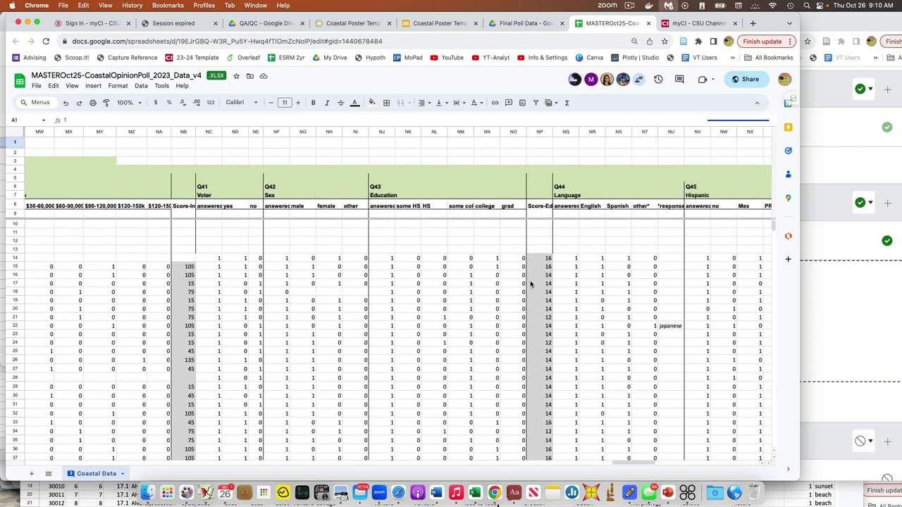
pyautogui.click(539, 133)
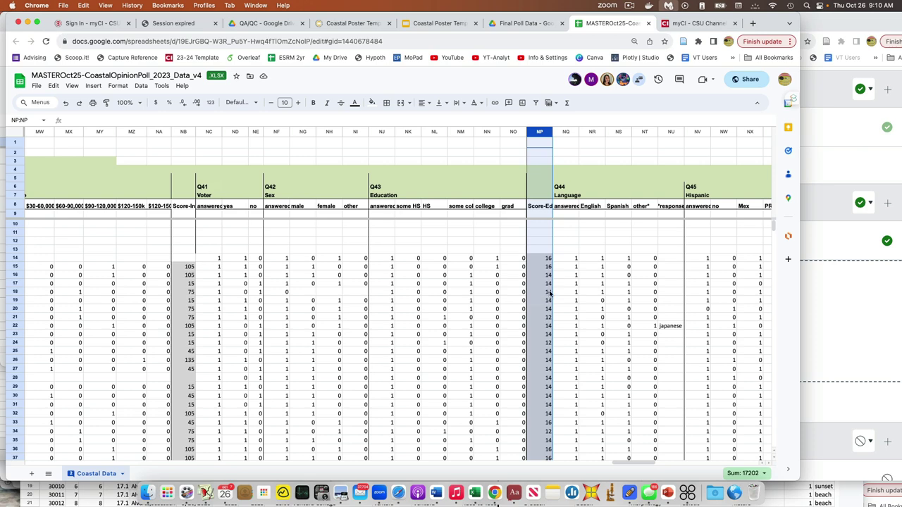
pyautogui.hscroll(-5, 549, 293)
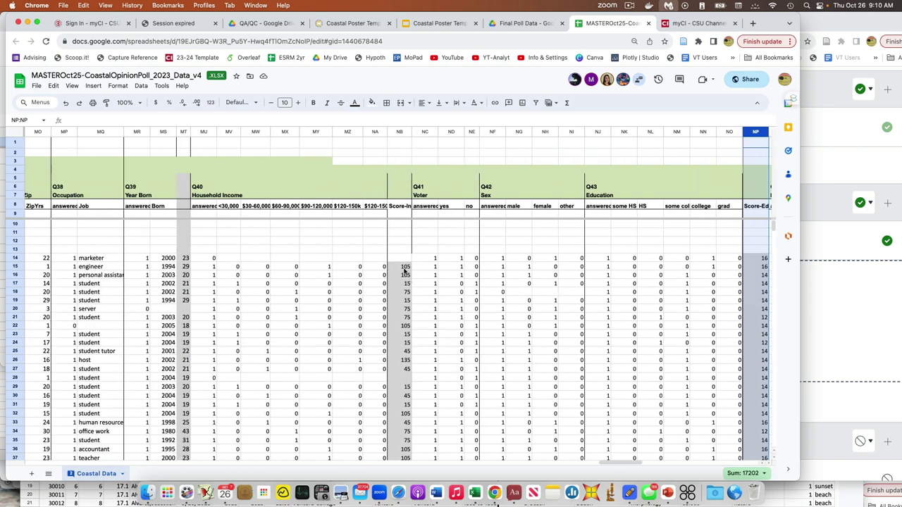
pyautogui.click(396, 134)
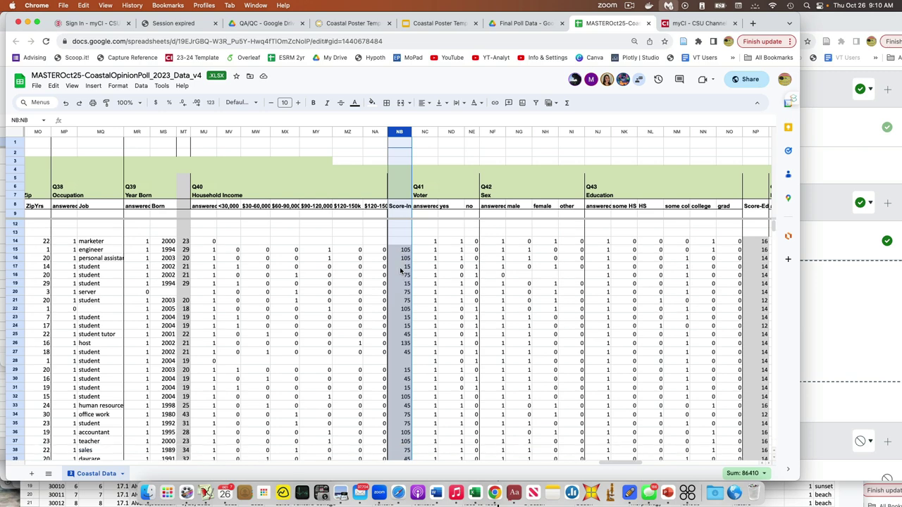
pyautogui.hscroll(-3, 400, 270)
pyautogui.hscroll(1, 400, 270)
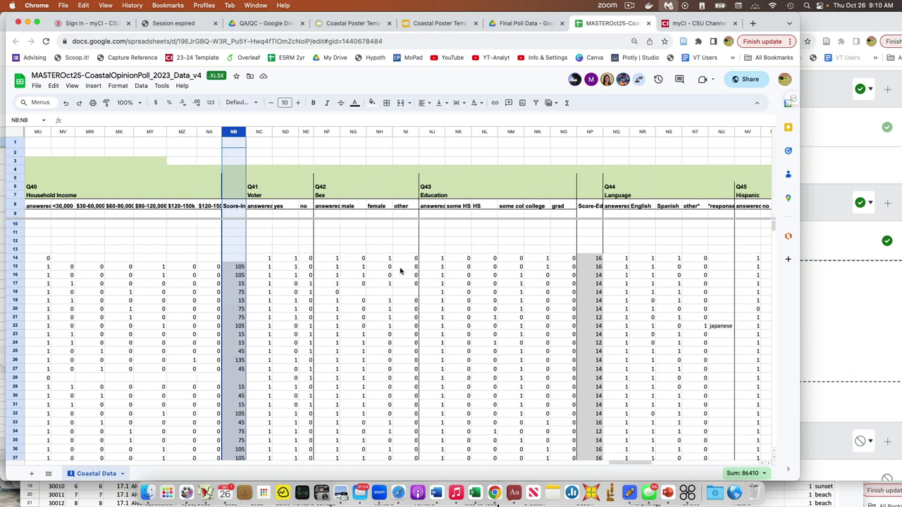
# - Examine the Q45 Hispanic and Q46 Race response columns together with the grey summary columns beside them
pyautogui.hscroll(15, 400, 271)
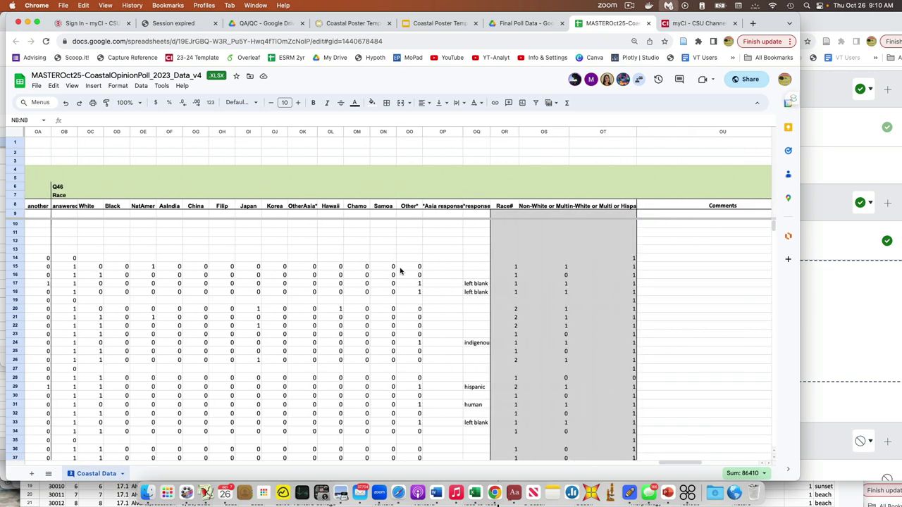
pyautogui.hscroll(-4, 400, 271)
pyautogui.hscroll(1, 400, 270)
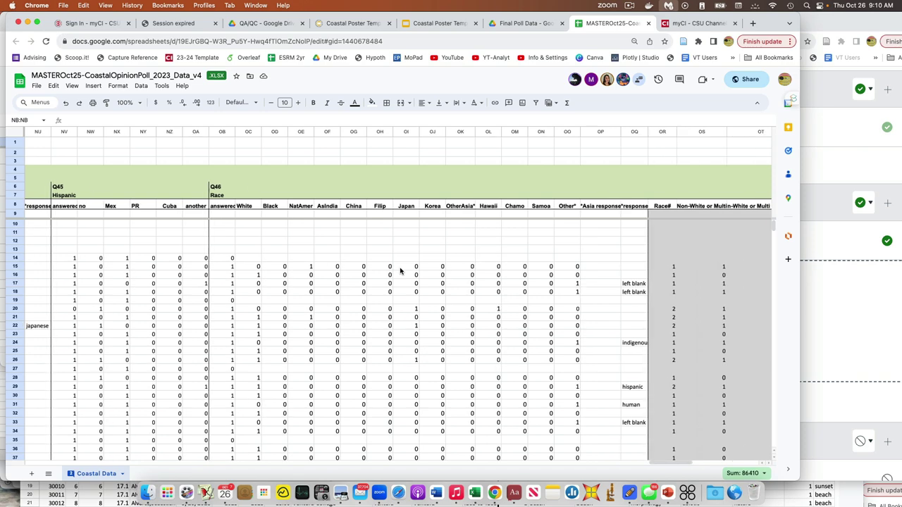
pyautogui.hscroll(2, 401, 270)
pyautogui.hscroll(-5, 400, 271)
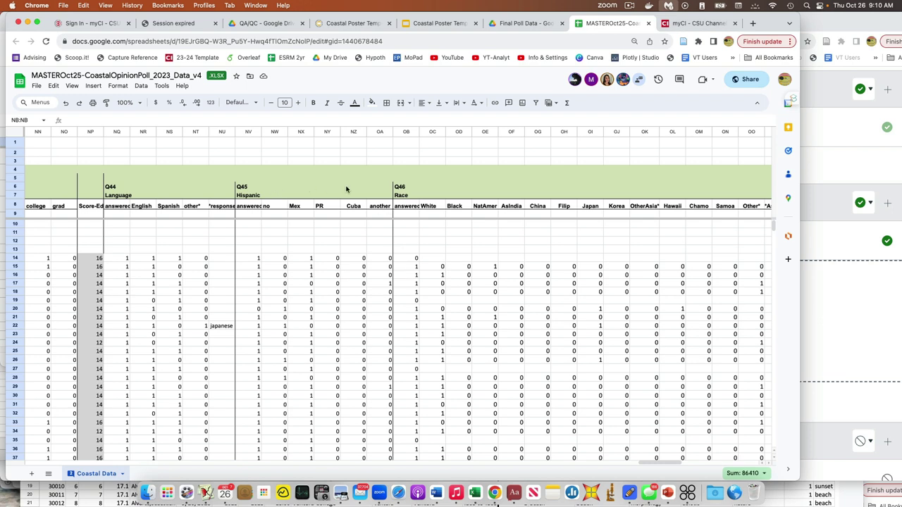
pyautogui.hscroll(1, 442, 187)
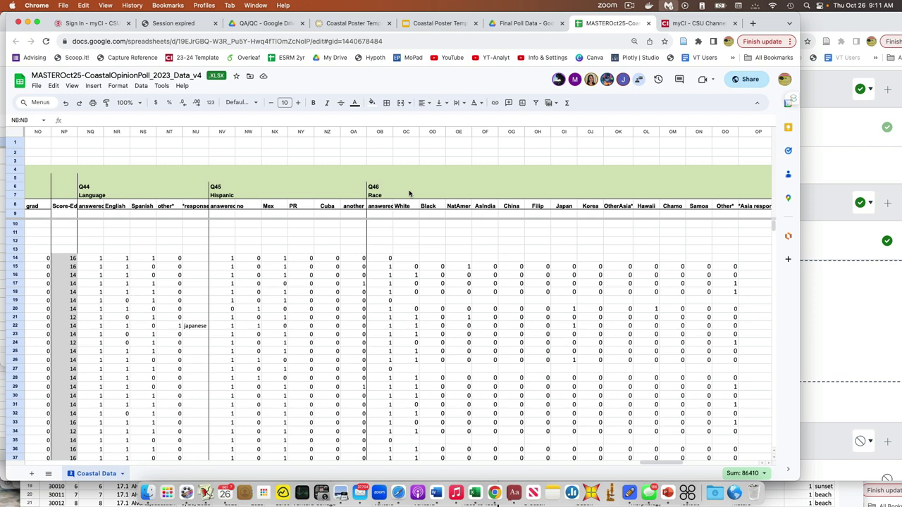
pyautogui.hscroll(5, 305, 232)
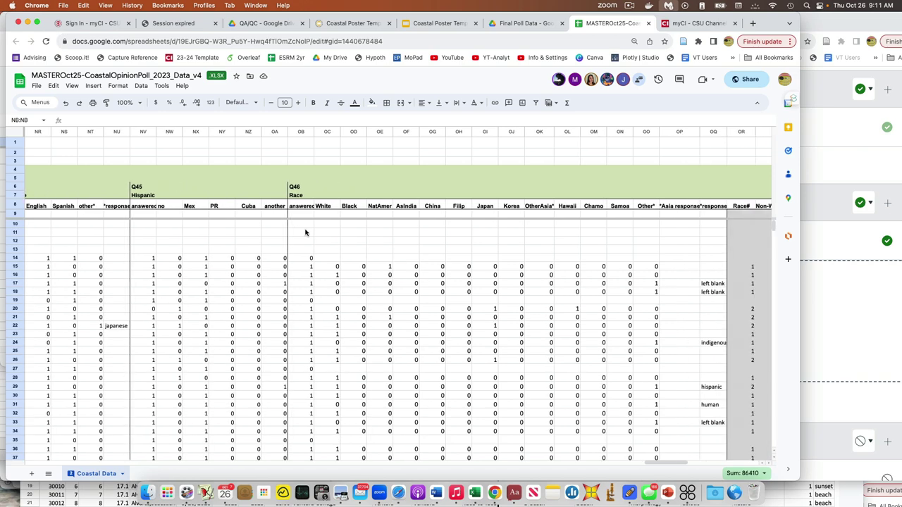
pyautogui.hscroll(6, 306, 232)
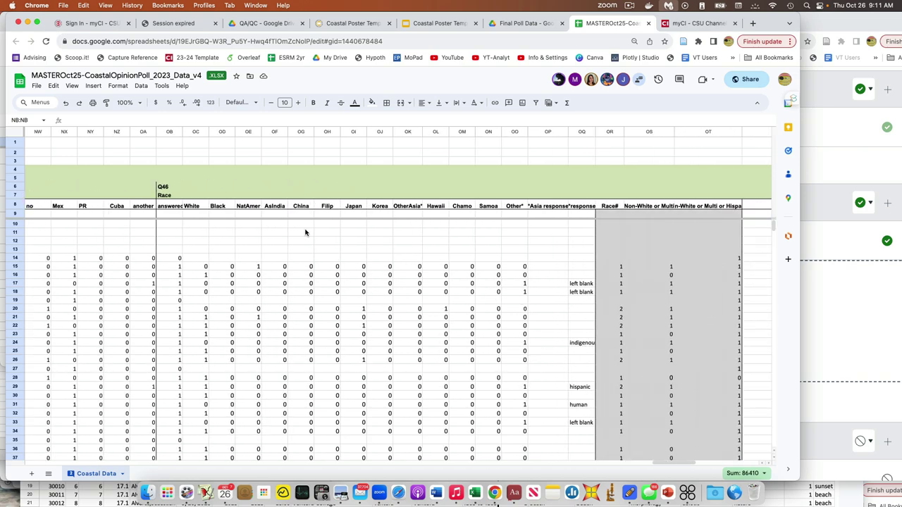
pyautogui.hscroll(2, 305, 233)
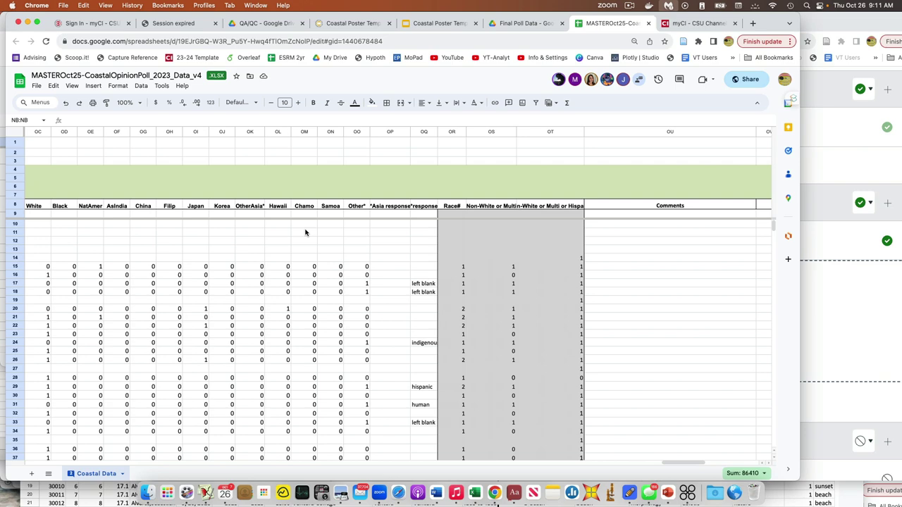
pyautogui.hscroll(-4, 305, 232)
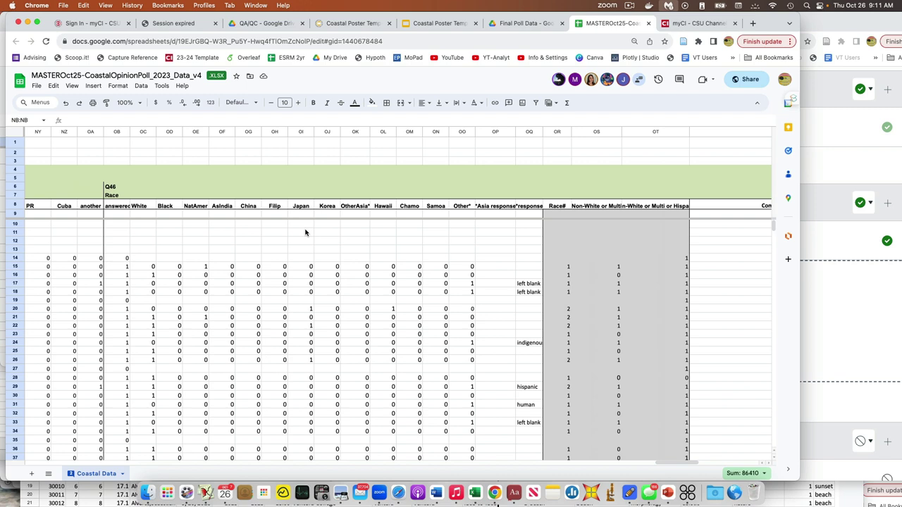
pyautogui.hscroll(2, 305, 233)
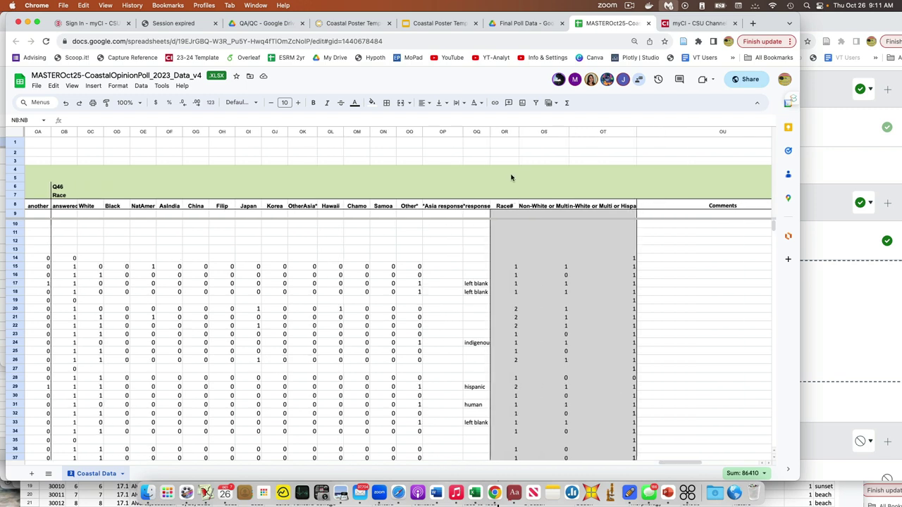
# - Highlight the Race# column, the Non-White or Multi header in OS8 and the White column to inspect how race is coded
pyautogui.click(505, 132)
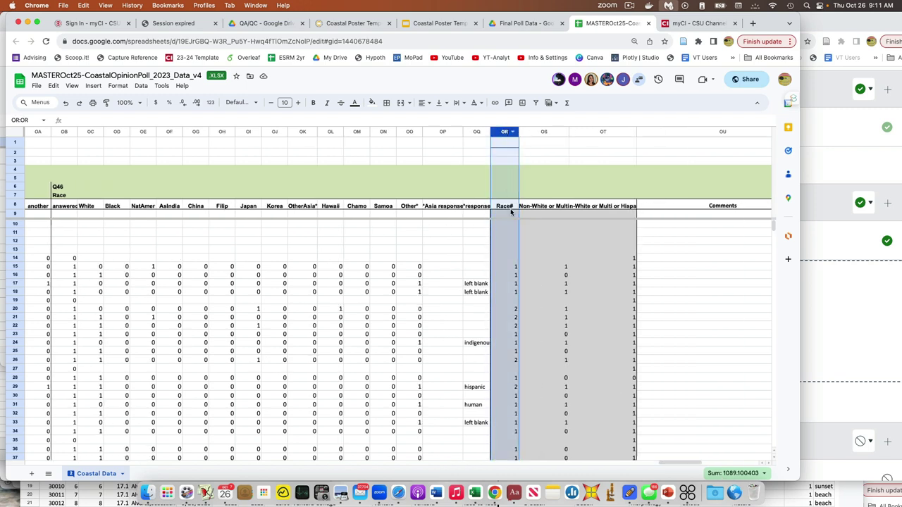
pyautogui.hscroll(-2, 393, 279)
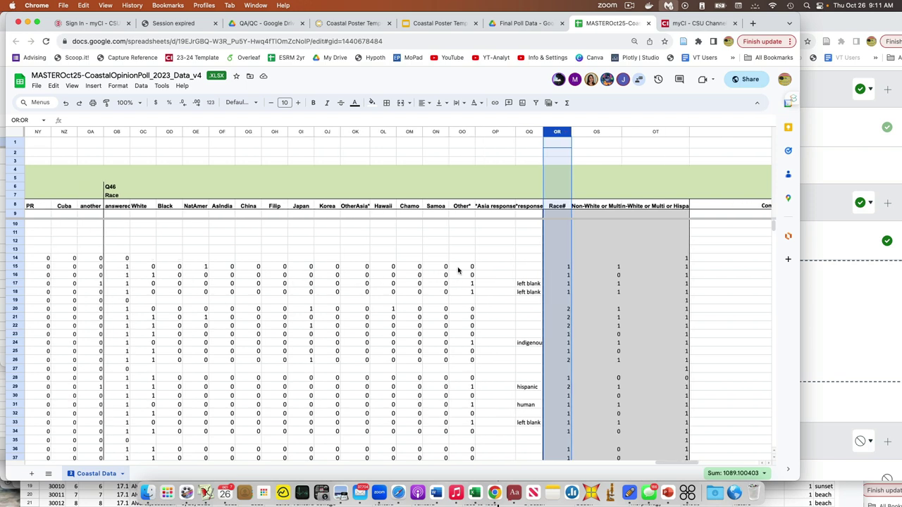
pyautogui.hscroll(1, 602, 283)
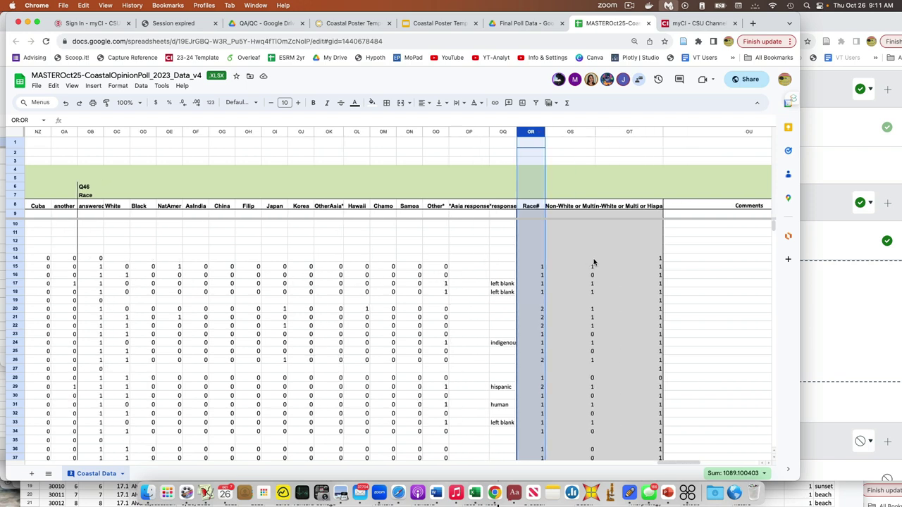
pyautogui.click(578, 208)
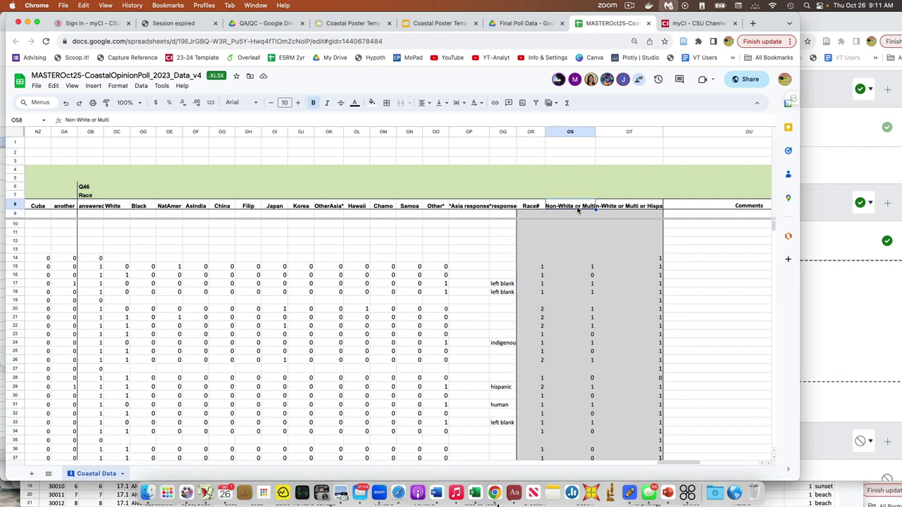
pyautogui.click(117, 133)
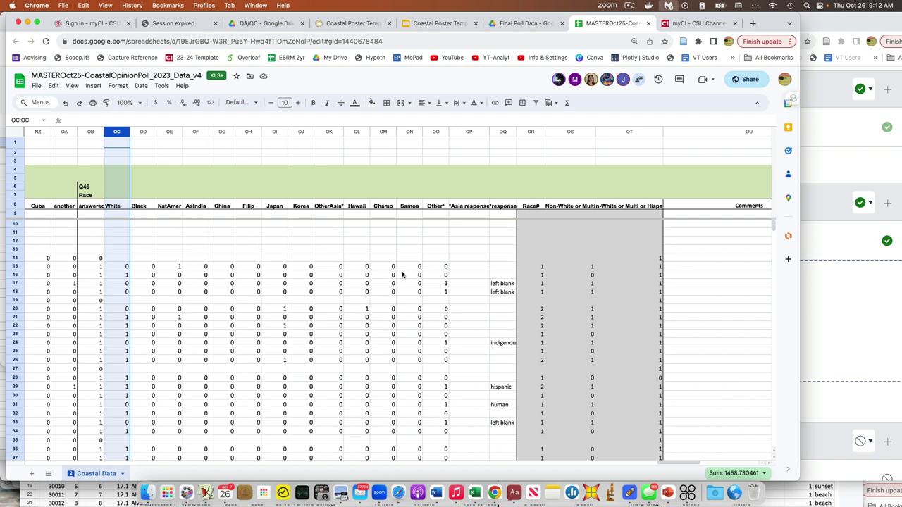
# - Inspect column OT and its row 14 cell, and highlight columns OS and OT together for comparison
pyautogui.click(639, 206)
pyautogui.click(630, 133)
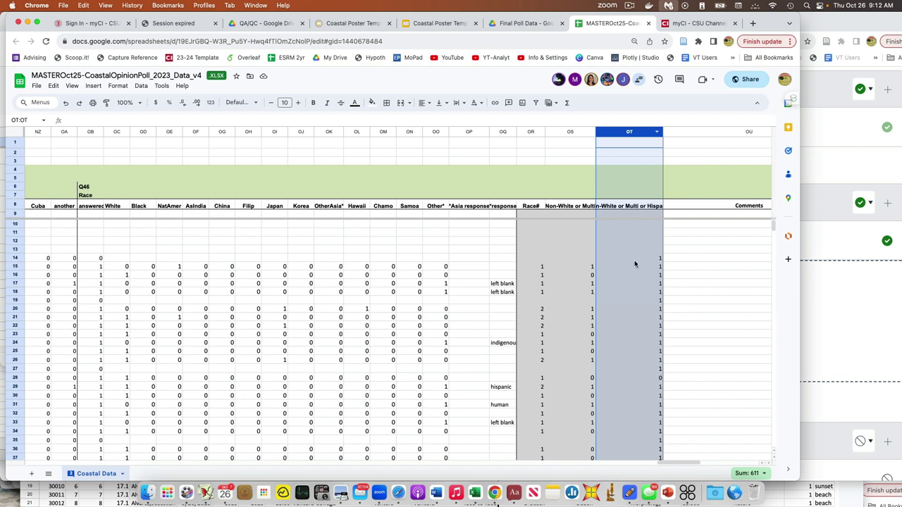
pyautogui.click(579, 260)
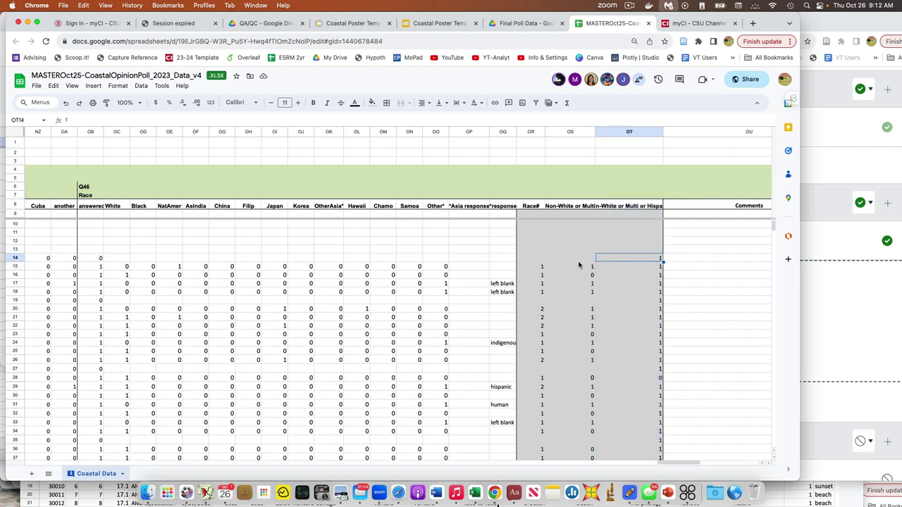
pyautogui.click(619, 261)
pyautogui.moveTo(570, 134); pyautogui.dragTo(609, 132)
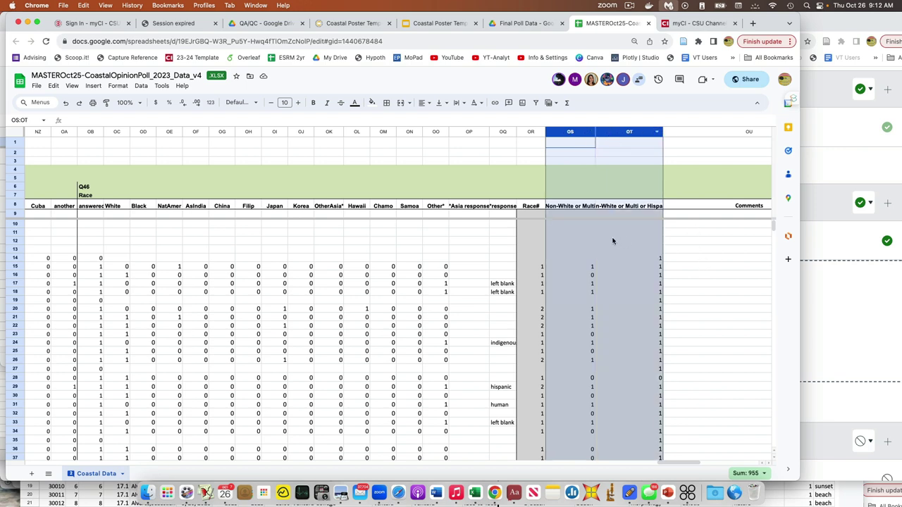
pyautogui.click(678, 259)
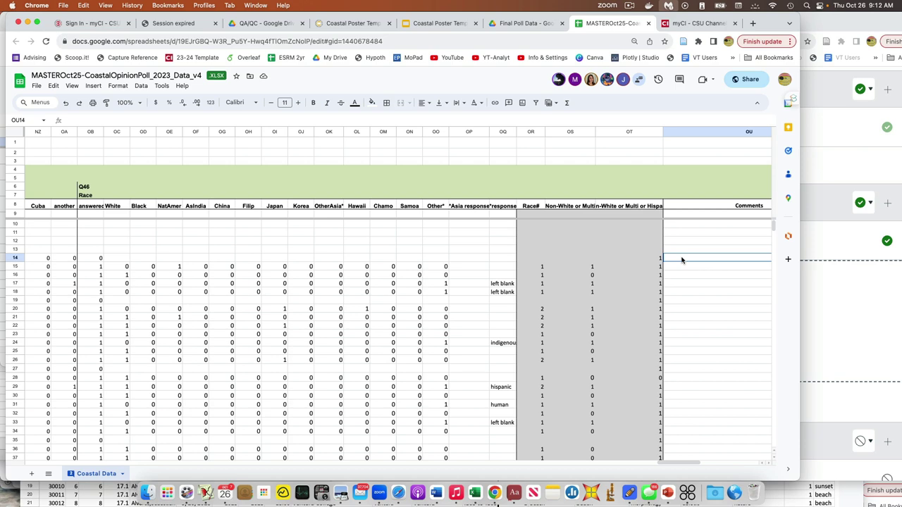
# - Switch to the 2023 DataQAQC_v4 poll workbook in Excel and open its Coastal Data sheet
pyautogui.hscroll(-3, 681, 260)
pyautogui.click(581, 250)
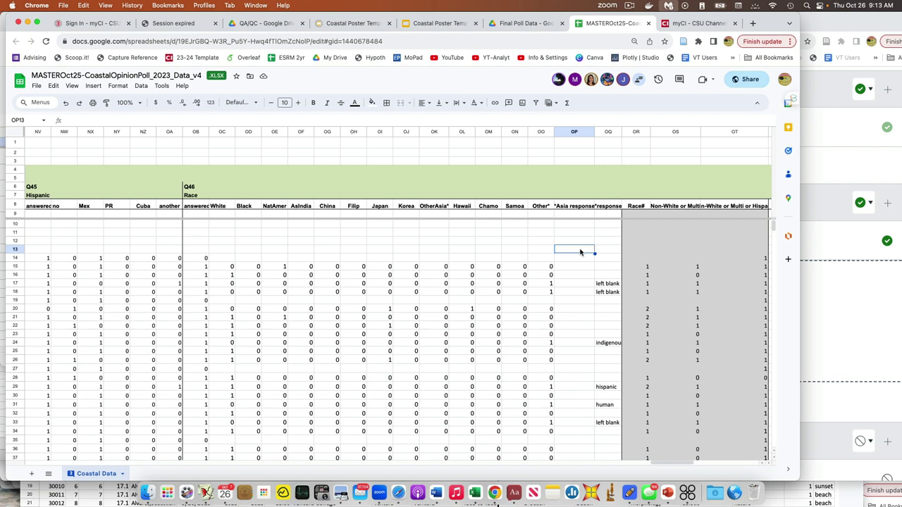
pyautogui.click(476, 492)
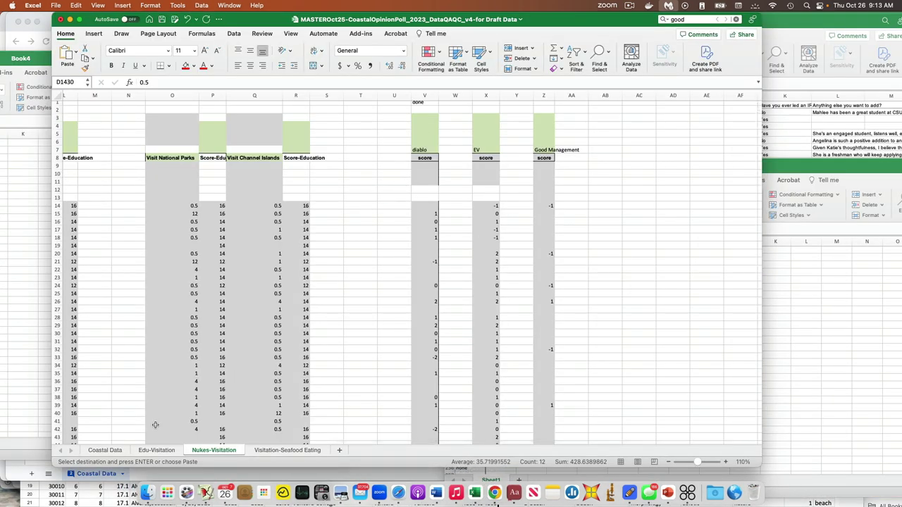
pyautogui.click(105, 450)
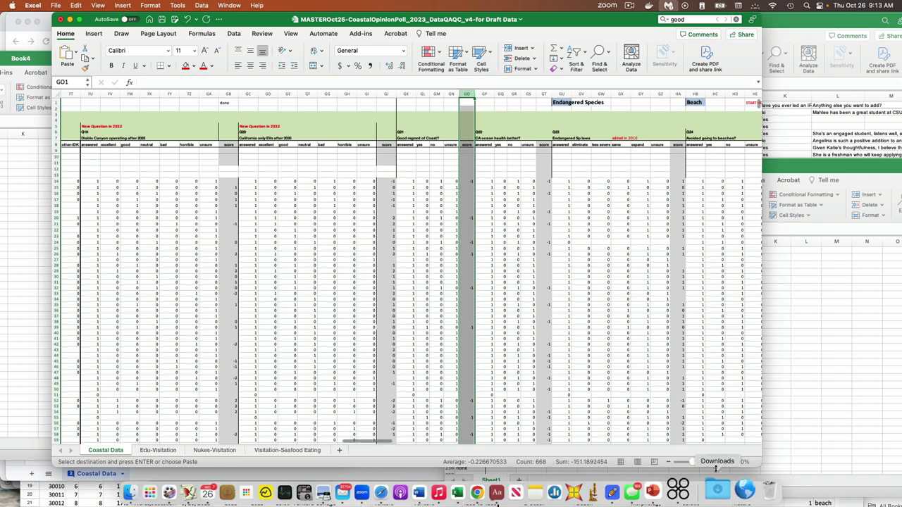
pyautogui.moveTo(696, 465); pyautogui.dragTo(699, 463)
# - Go to the first columns of Coastal Data and inspect index column A and the 2023UID column C
pyautogui.hscroll(-5, 664, 414)
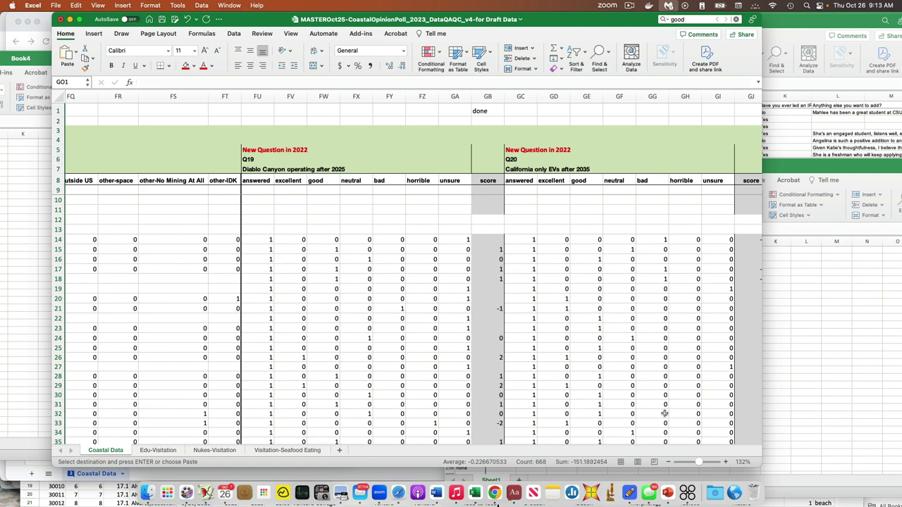
pyautogui.hscroll(-1, 664, 414)
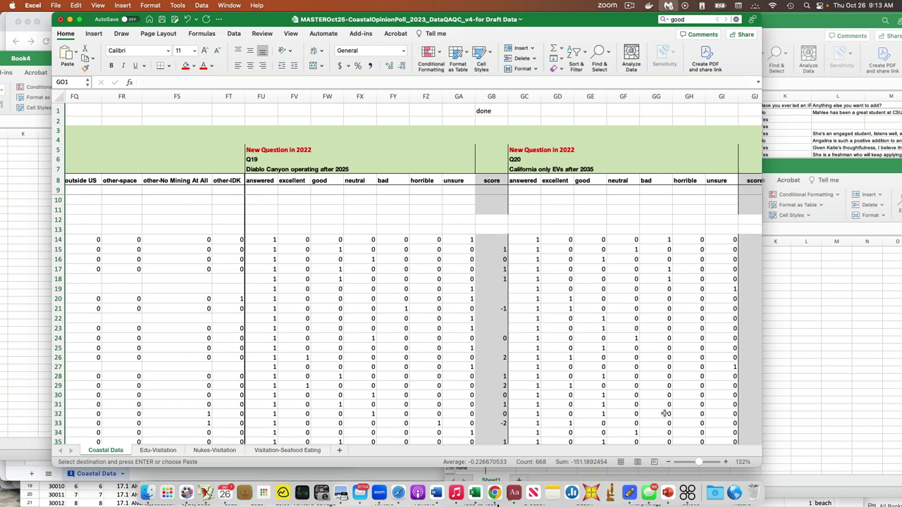
pyautogui.hscroll(-20, 664, 413)
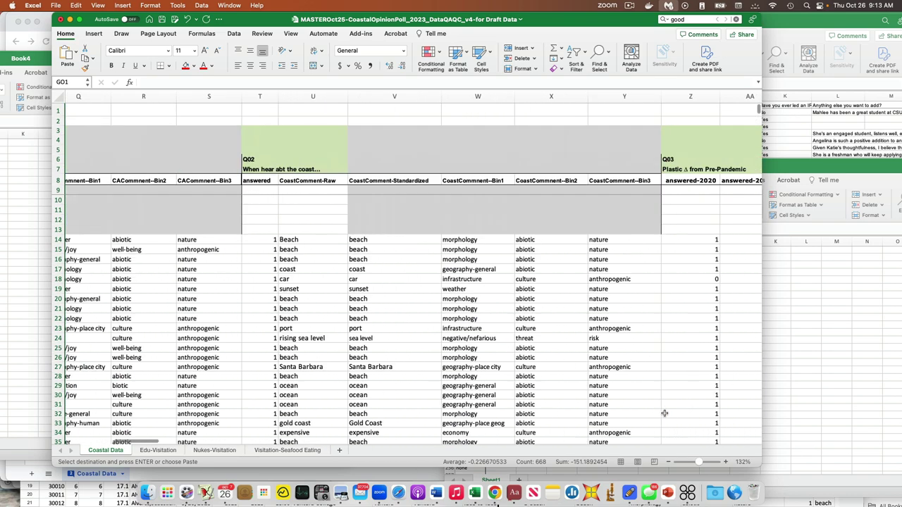
pyautogui.hscroll(-15, 664, 413)
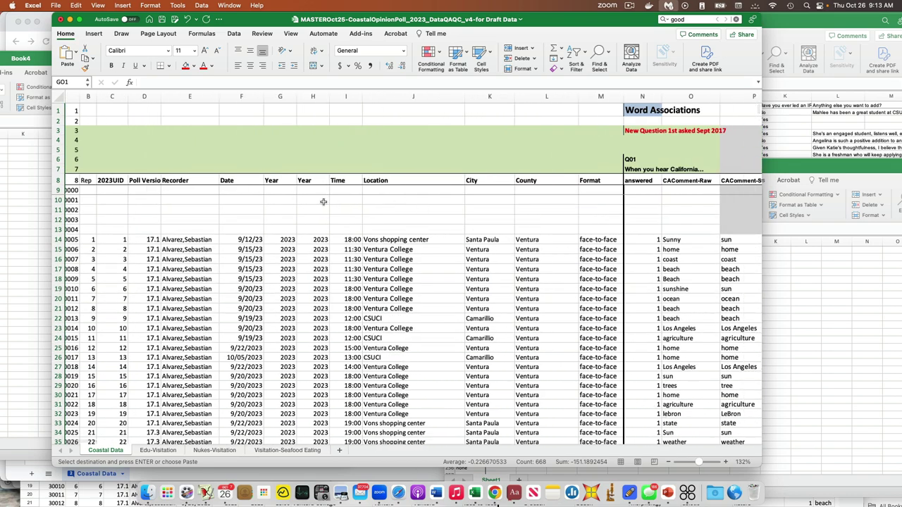
pyautogui.hscroll(-1, 323, 202)
pyautogui.click(85, 96)
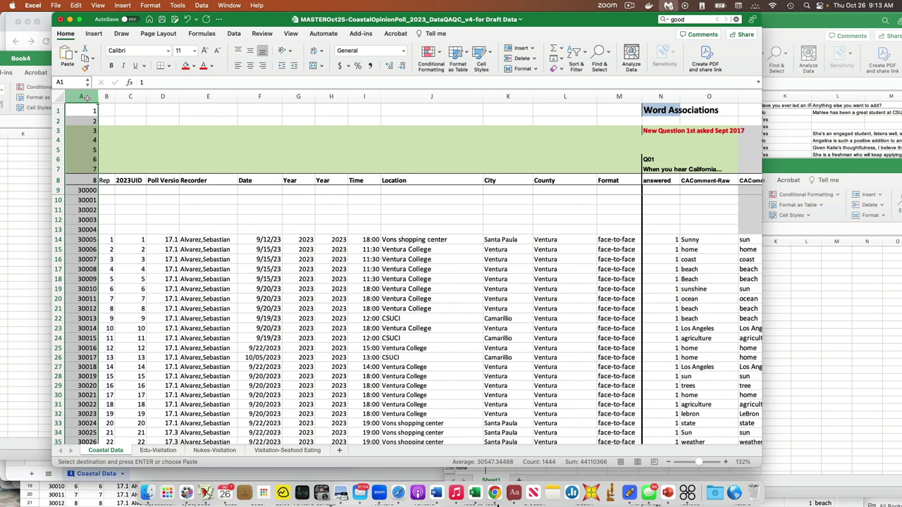
pyautogui.click(132, 97)
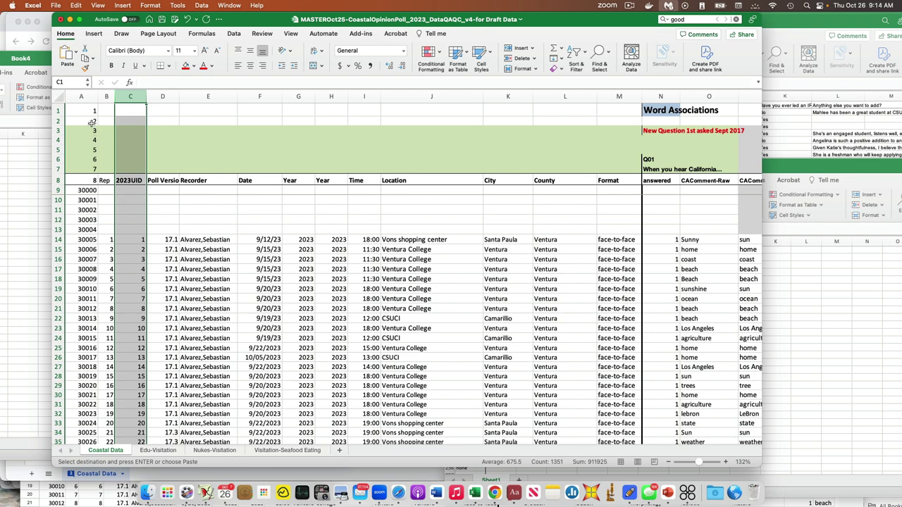
# - Copy index column A of Coastal Data into column C of a new worksheet
pyautogui.click(81, 96)
pyautogui.press('super+c')
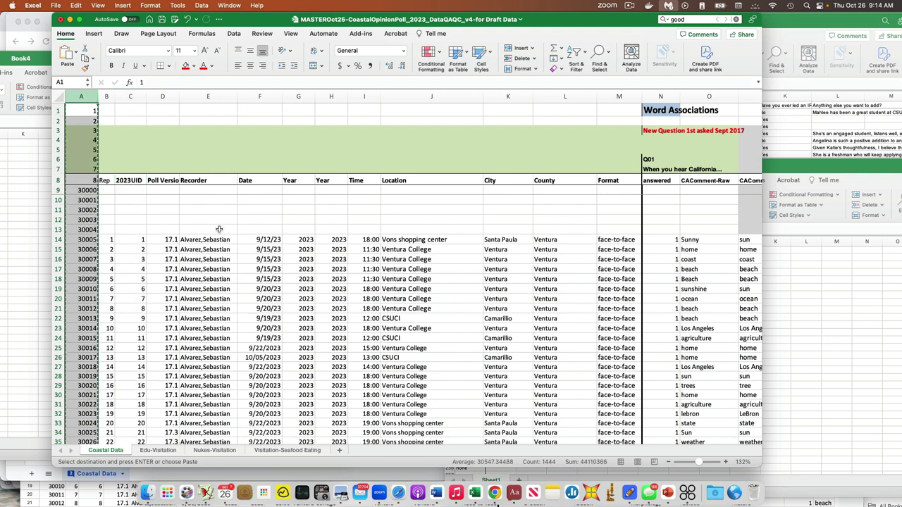
pyautogui.click(339, 450)
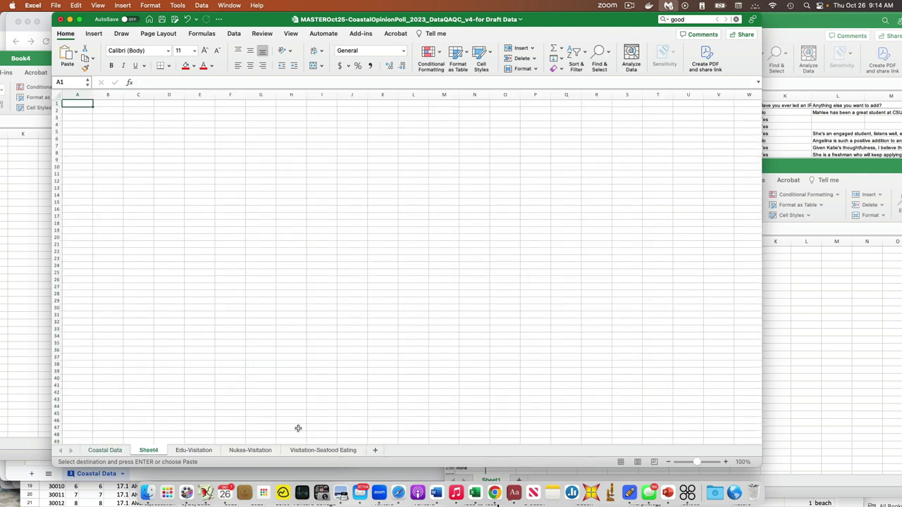
pyautogui.click(139, 96)
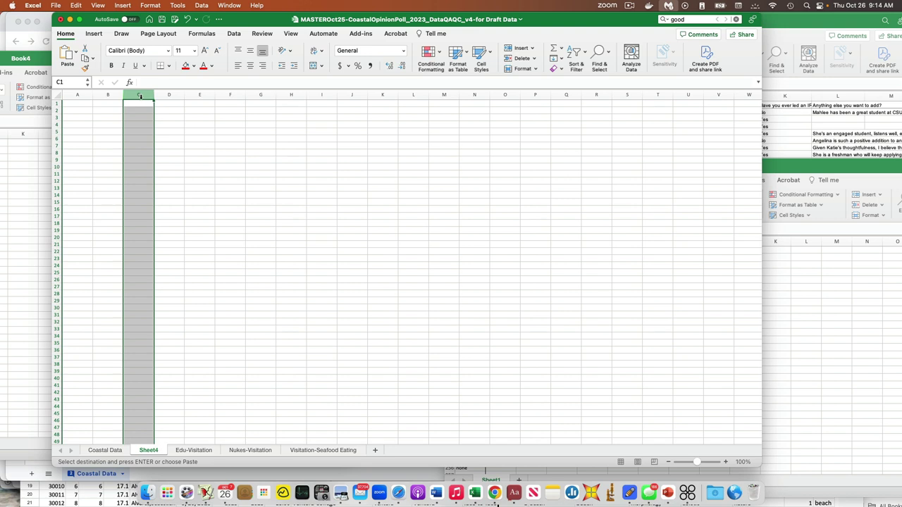
pyautogui.press('super+v')
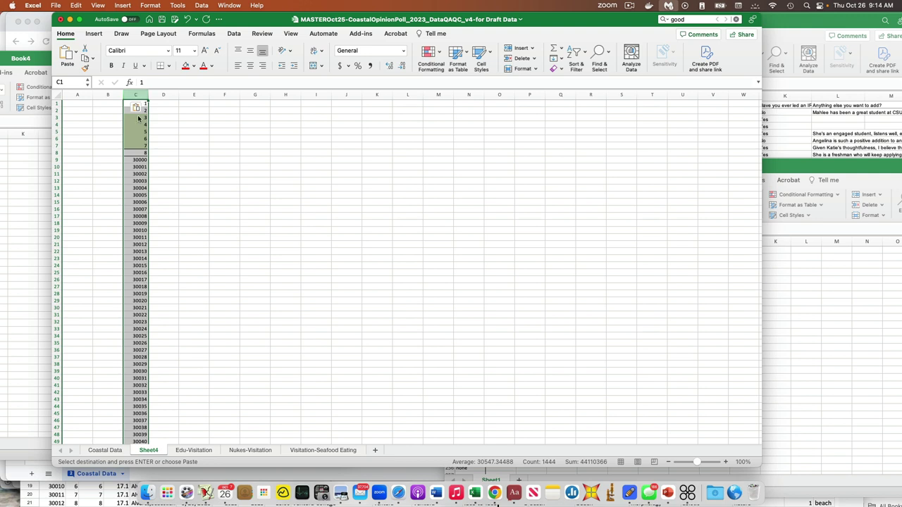
# - Search header rows 4 to 7 of Coastal Data for "beach" to locate the Visit SoCal beaches question
pyautogui.click(103, 452)
pyautogui.hscroll(15, 268, 350)
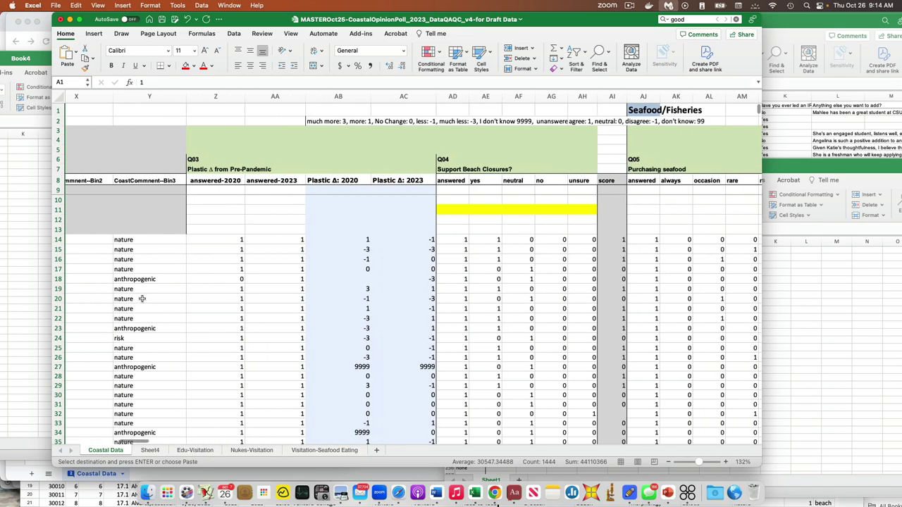
pyautogui.moveTo(58, 170); pyautogui.dragTo(61, 142)
pyautogui.press('super+f')
pyautogui.write('beach')
pyautogui.press('Return')
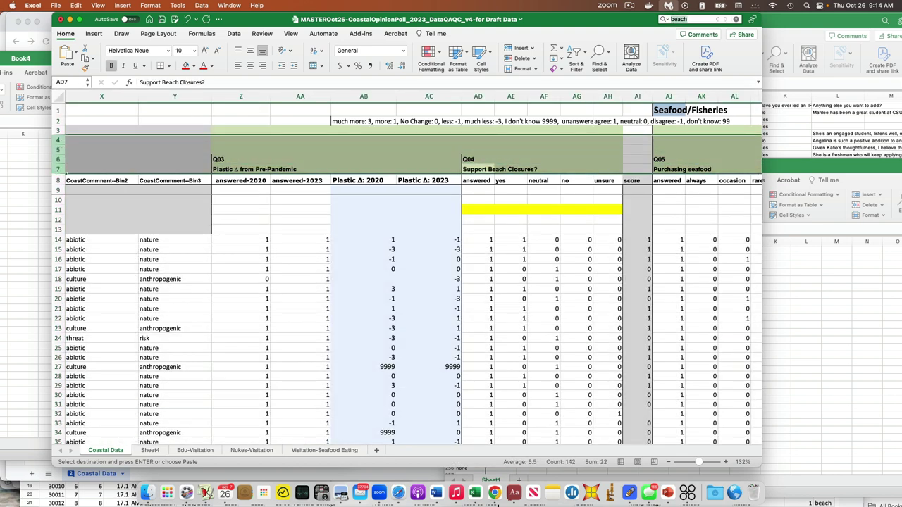
pyautogui.press('Return')
pyautogui.press('Return')
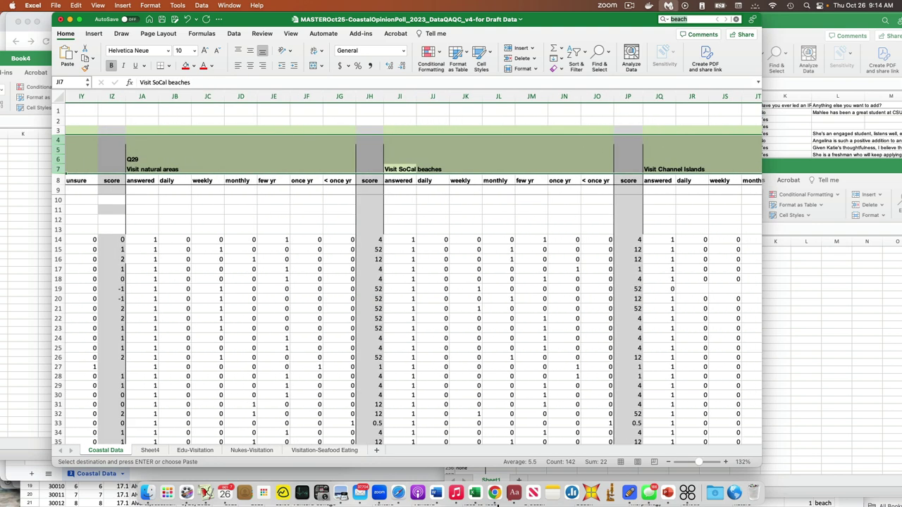
pyautogui.hscroll(5, 404, 239)
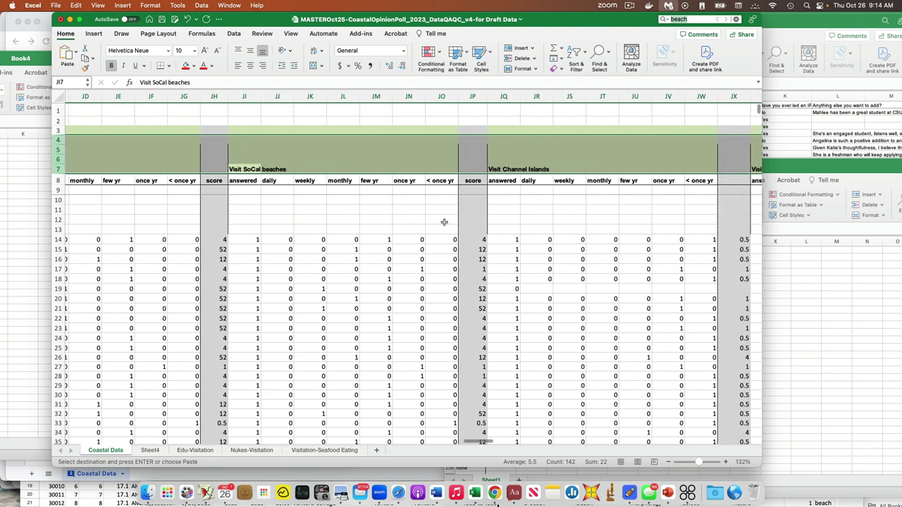
# - Copy the Visit SoCal beaches score column JP into column D of Sheet4
pyautogui.click(472, 96)
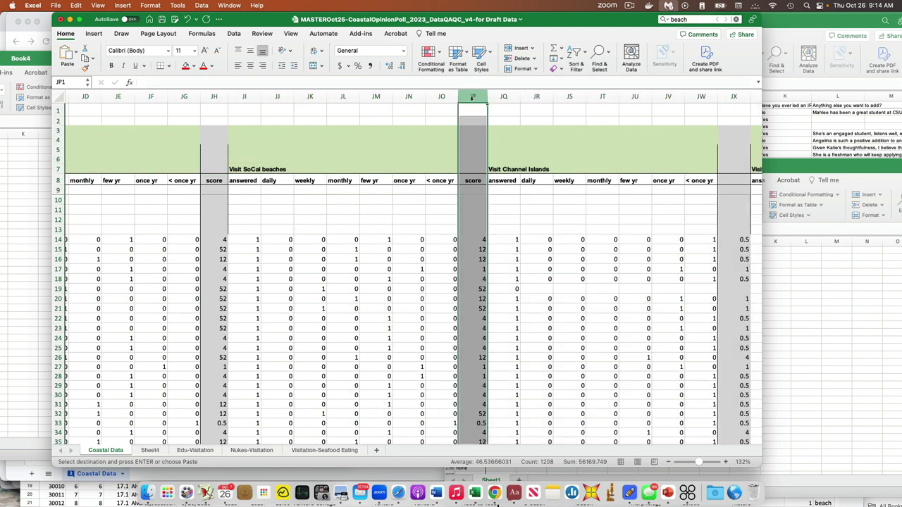
pyautogui.press('super+c')
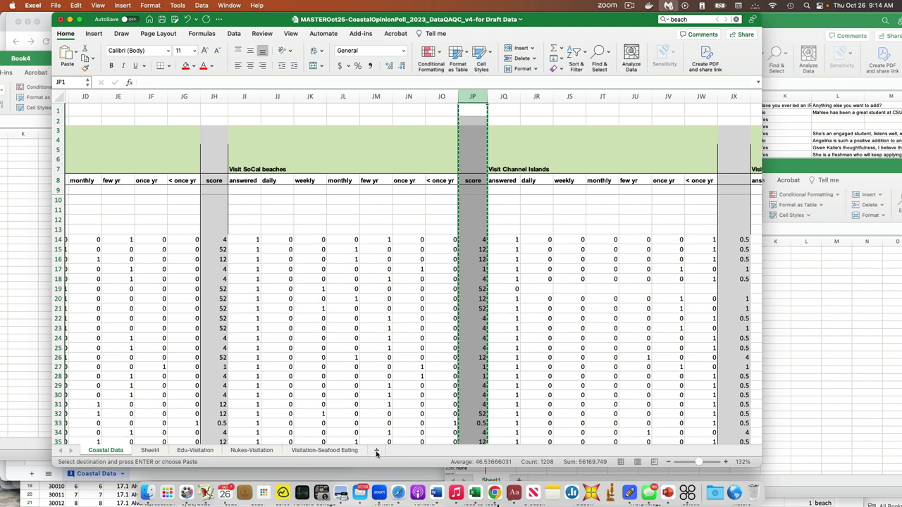
pyautogui.click(160, 451)
pyautogui.click(165, 96)
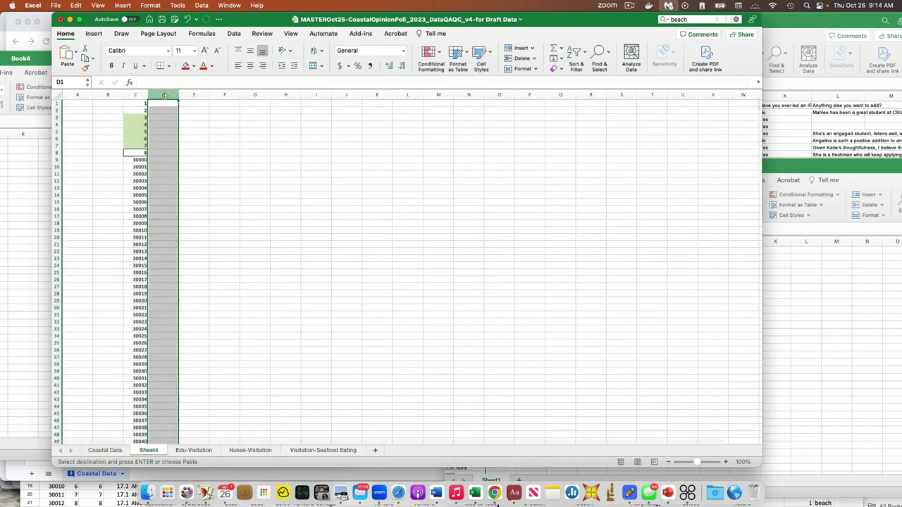
pyautogui.press('super+v')
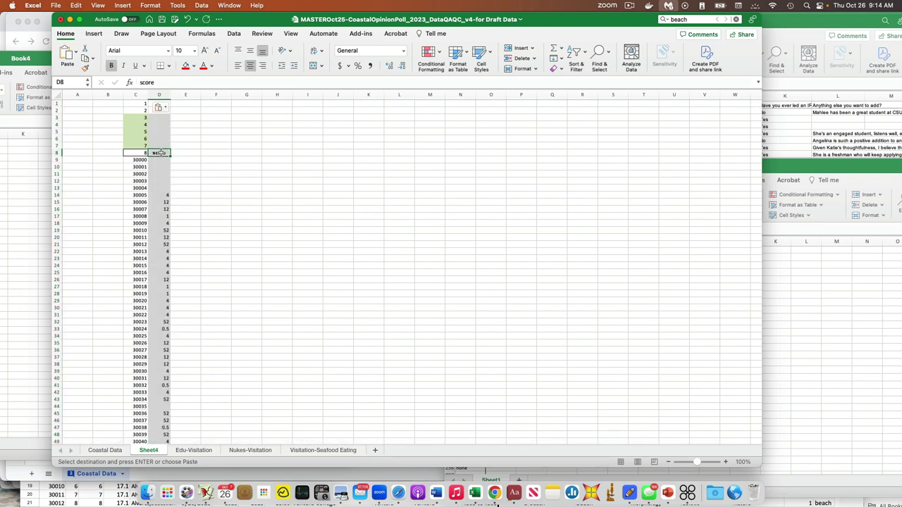
# - Rename the score header in D8 to "Beach visits" and widen column D to fit it
pyautogui.write('Beachj visits')
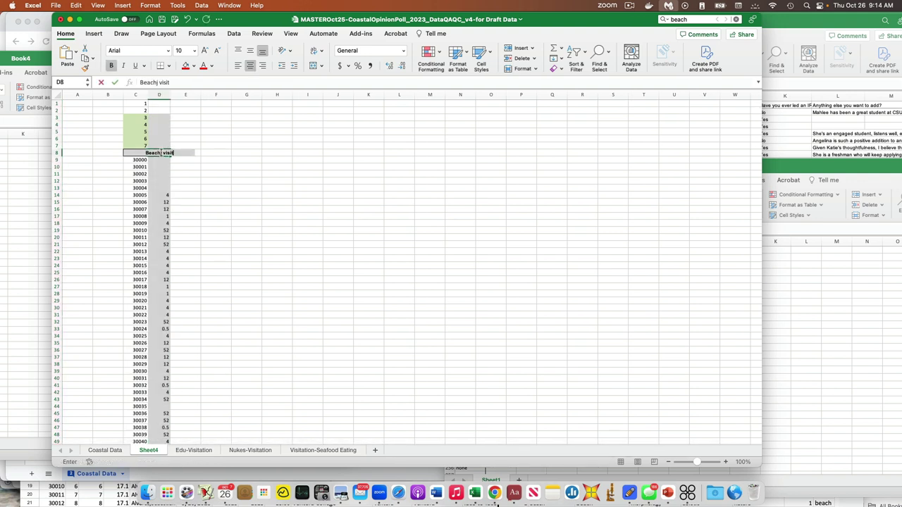
pyautogui.click(216, 167)
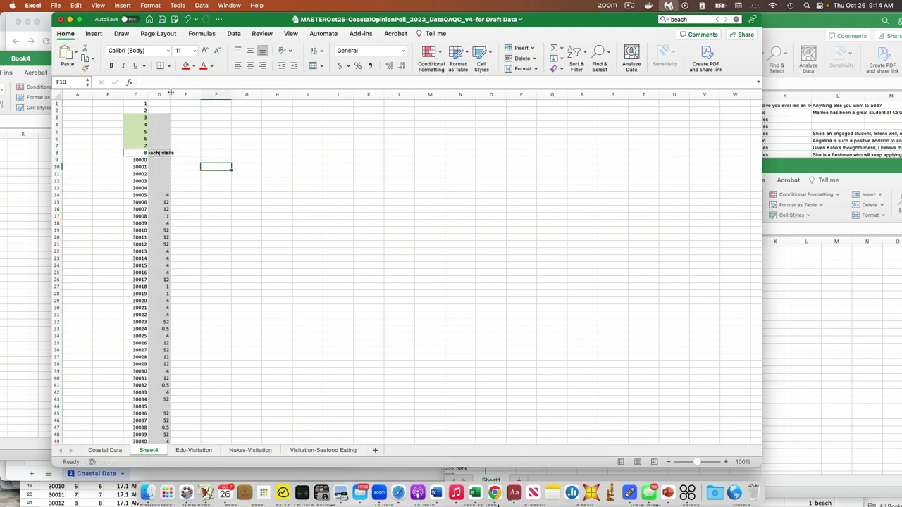
pyautogui.moveTo(171, 94); pyautogui.dragTo(182, 94)
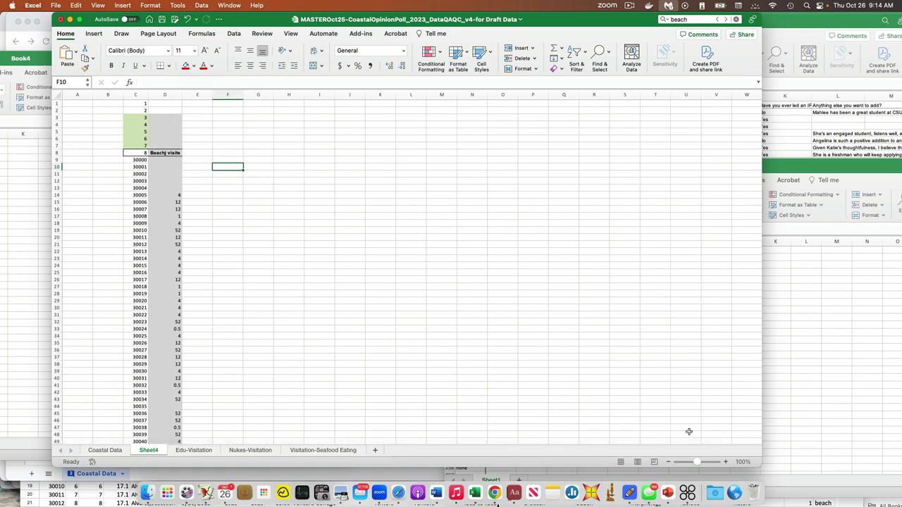
pyautogui.moveTo(694, 463); pyautogui.dragTo(700, 462)
pyautogui.scroll(-1, 615, 352)
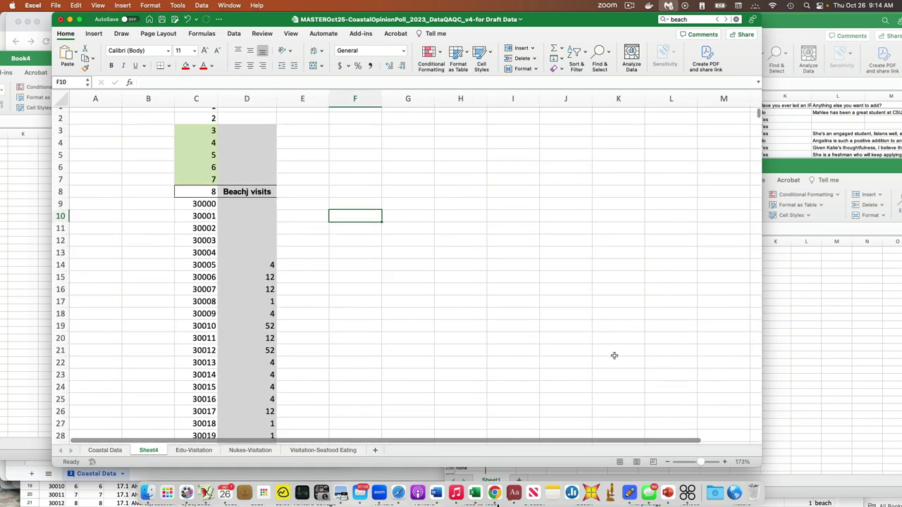
pyautogui.click(264, 196)
pyautogui.click(158, 82)
pyautogui.press('BackSpace')
pyautogui.press('Tab')
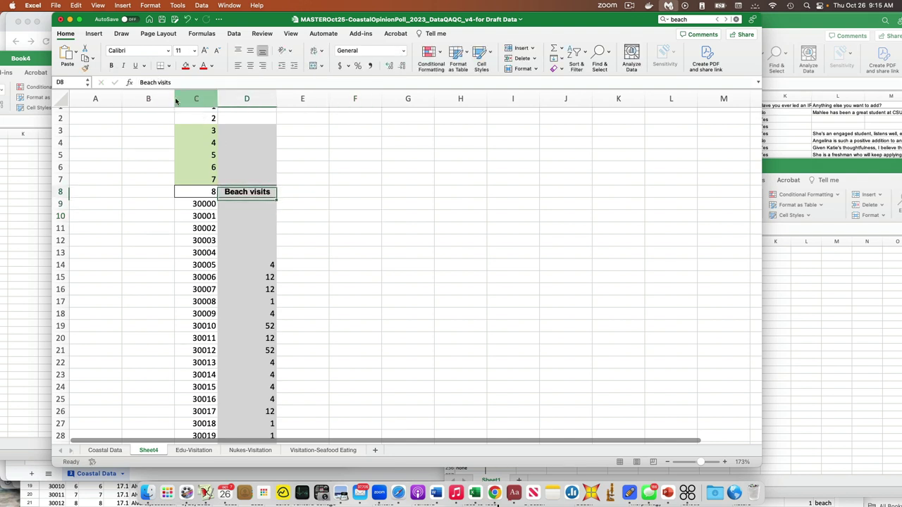
# - Search header rows 6 to 9 of Coastal Data for "ev" to locate the California only EVs after 2035 question
pyautogui.click(98, 453)
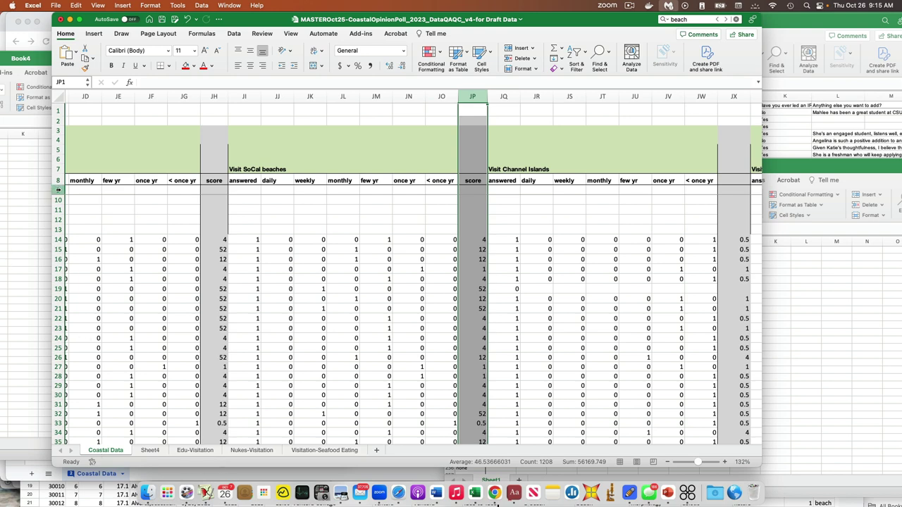
pyautogui.moveTo(59, 190); pyautogui.dragTo(59, 160)
pyautogui.press('super+f')
pyautogui.write('ev')
pyautogui.press('Return')
pyautogui.press('Return')
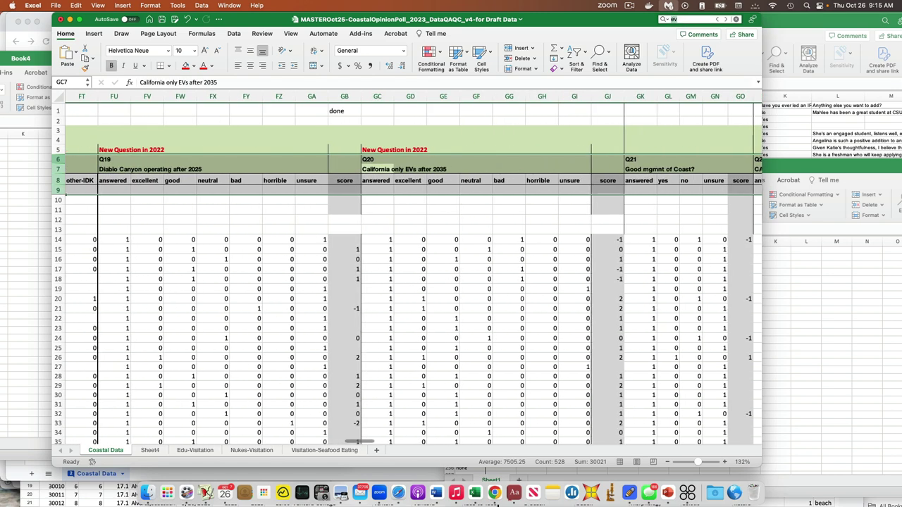
pyautogui.click(396, 210)
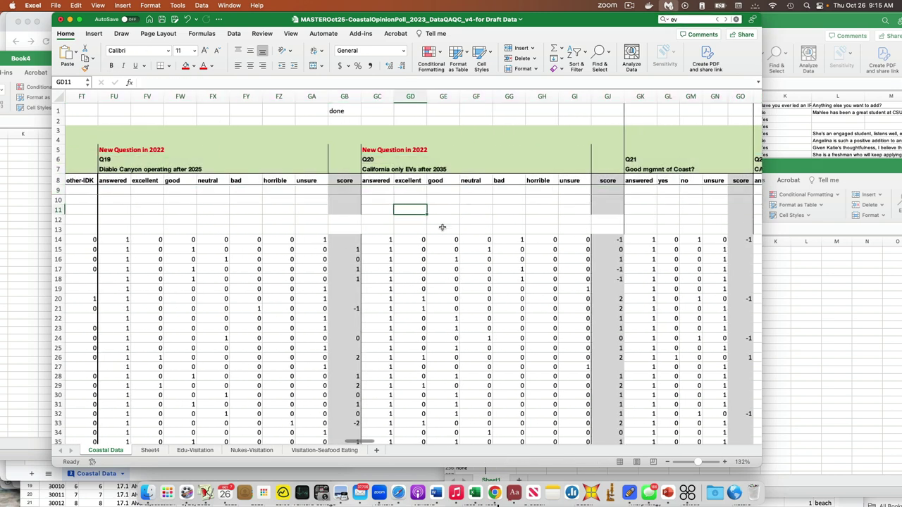
# - Copy the Q20 California only EVs score column GJ into column E of Sheet4 and rename its header "EV"
pyautogui.hscroll(2, 442, 227)
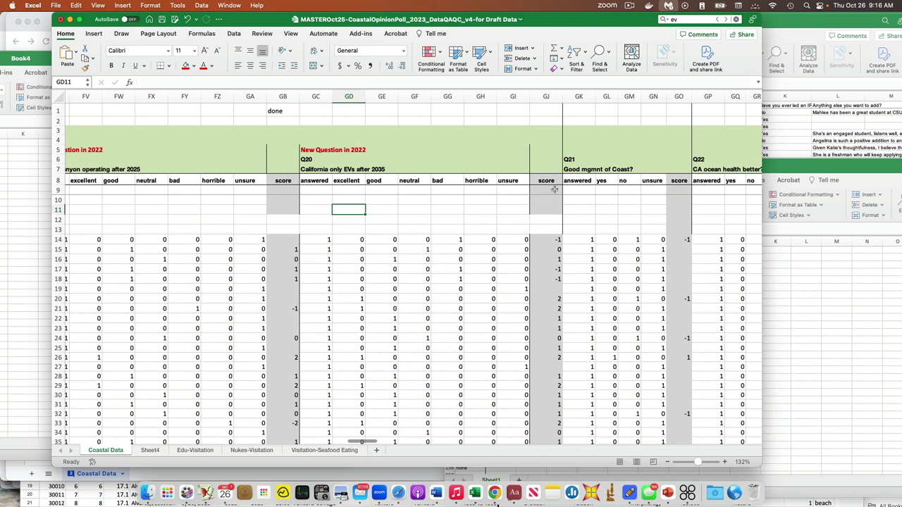
pyautogui.click(545, 94)
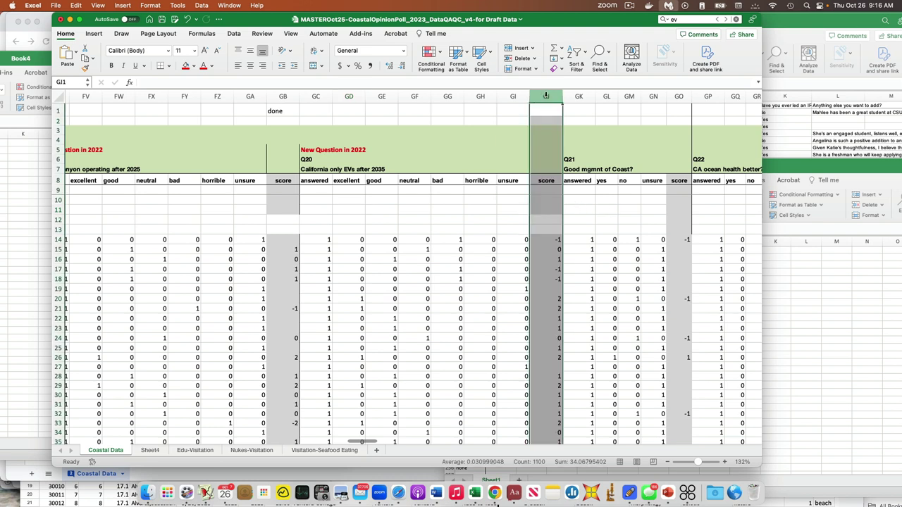
pyautogui.press('super+c')
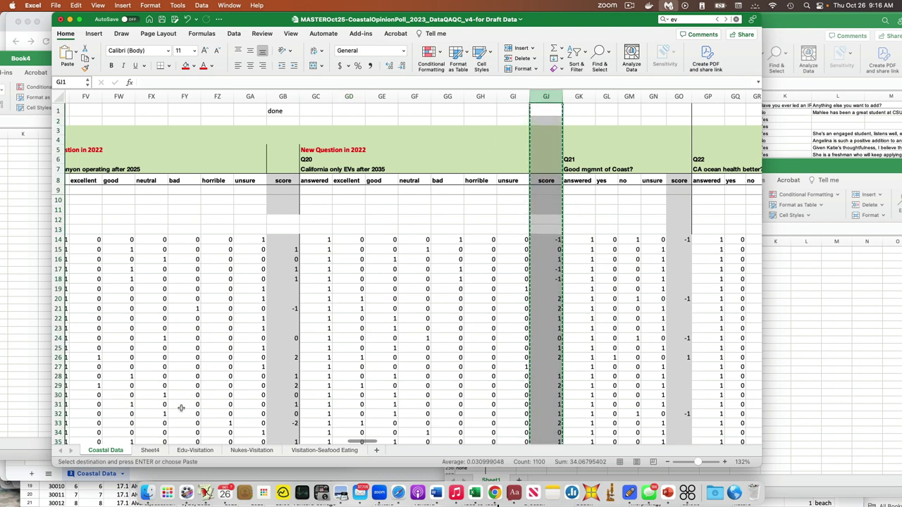
pyautogui.click(149, 450)
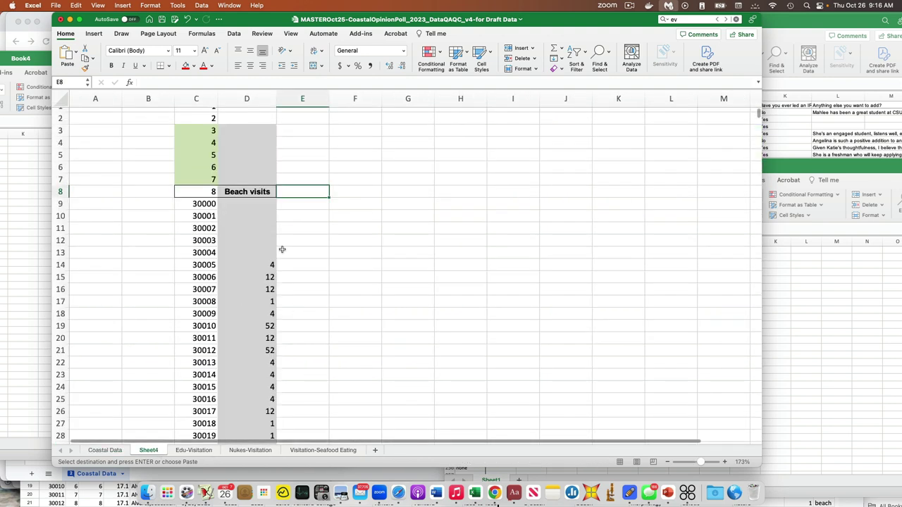
pyautogui.click(301, 99)
pyautogui.press('super+v')
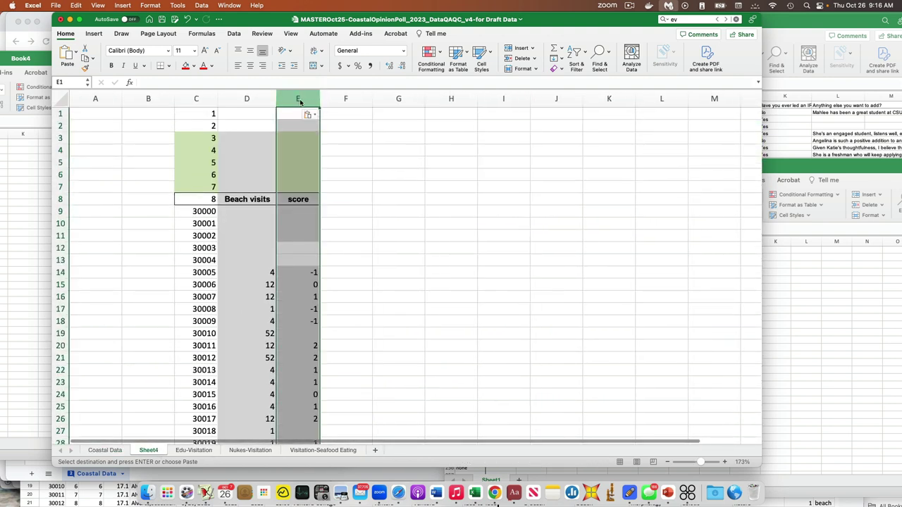
pyautogui.click(303, 200)
pyautogui.write('EV')
pyautogui.press('Return')
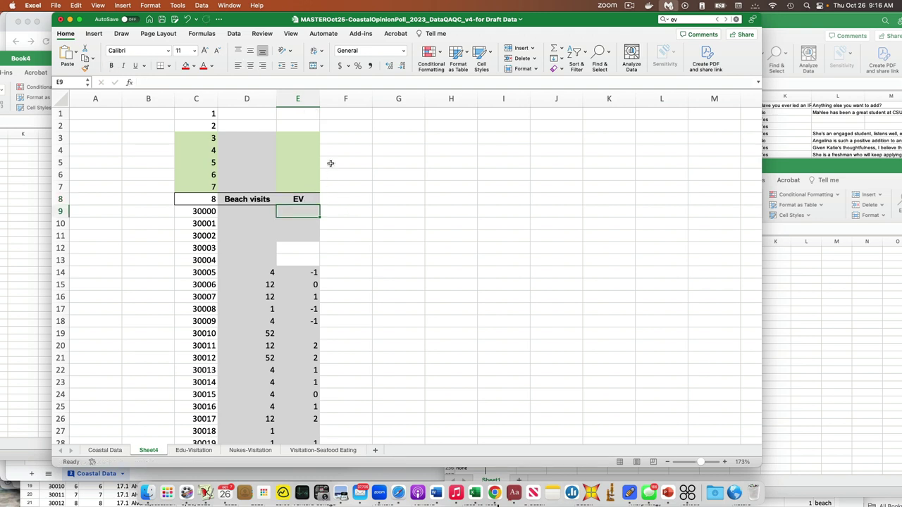
# - Clear the leftover summary statistics beneath columns D and E of Sheet4 by pasting the blank cells D1400:E1400 over them
pyautogui.click(258, 101)
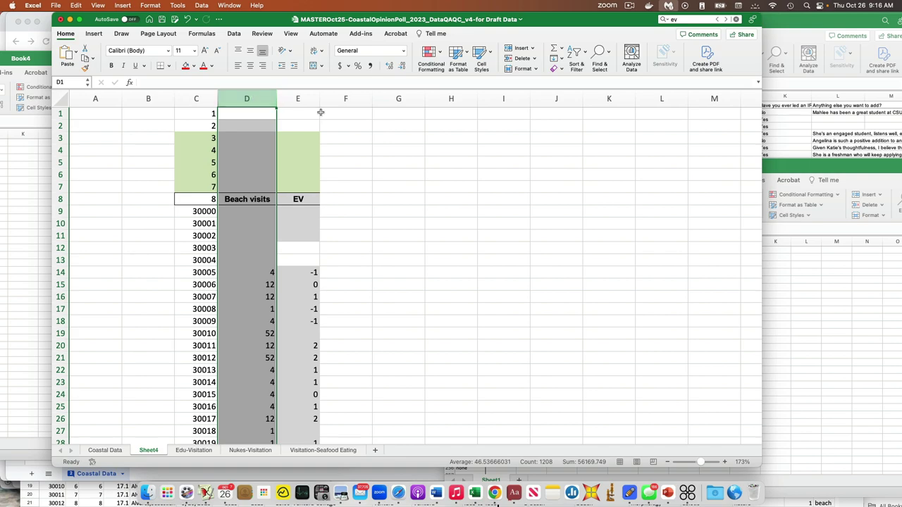
pyautogui.scroll(-15, 364, 127)
pyautogui.scroll(-20, 363, 127)
pyautogui.scroll(-20, 364, 127)
pyautogui.scroll(-20, 364, 128)
pyautogui.scroll(20, 363, 128)
pyautogui.scroll(20, 363, 128)
pyautogui.scroll(-2, 364, 127)
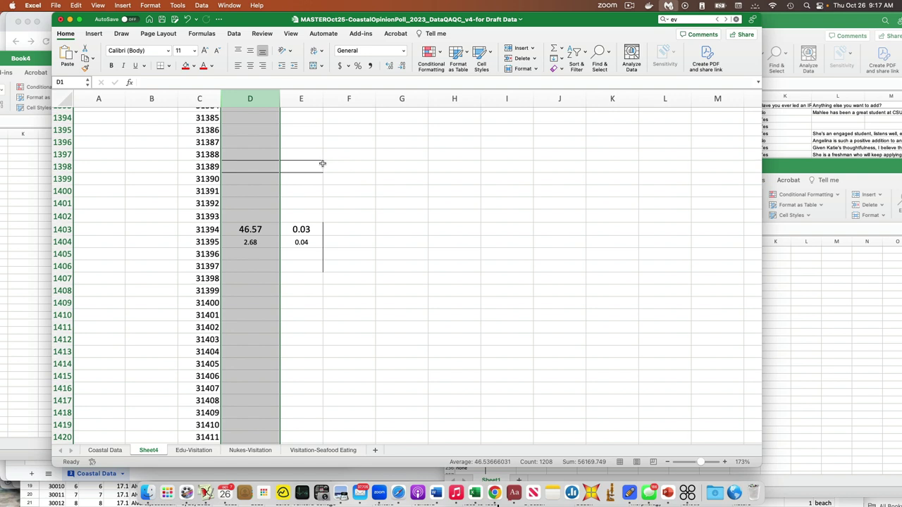
pyautogui.moveTo(309, 189); pyautogui.dragTo(303, 312)
pyautogui.press('cmd+c')
pyautogui.click(258, 204)
pyautogui.press('cmd+v')
pyautogui.click(363, 285)
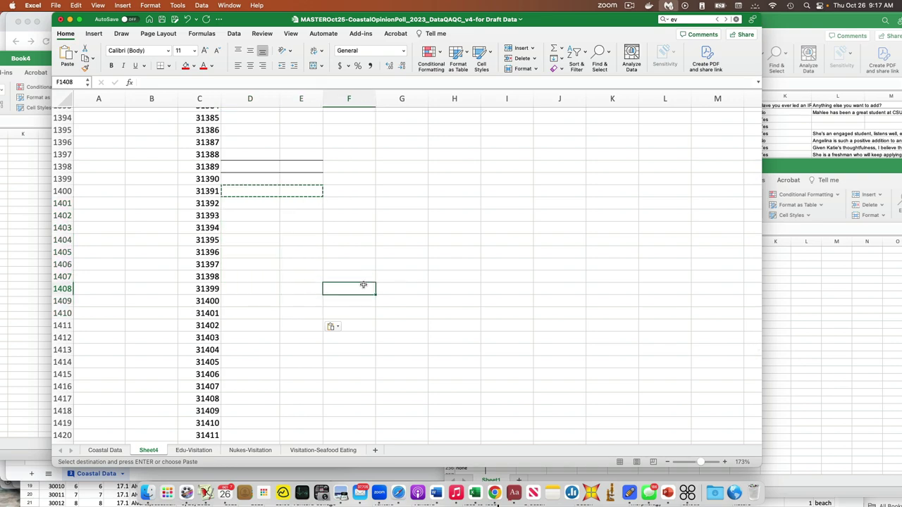
# - Review the Beach visits and EV columns on Sheet4 from their headers down to the last data rows
pyautogui.scroll(20, 363, 285)
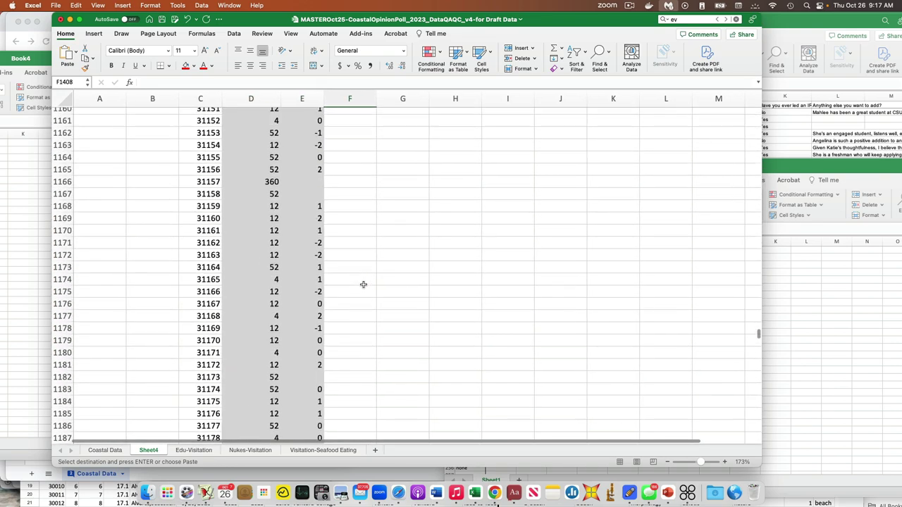
pyautogui.scroll(20, 363, 285)
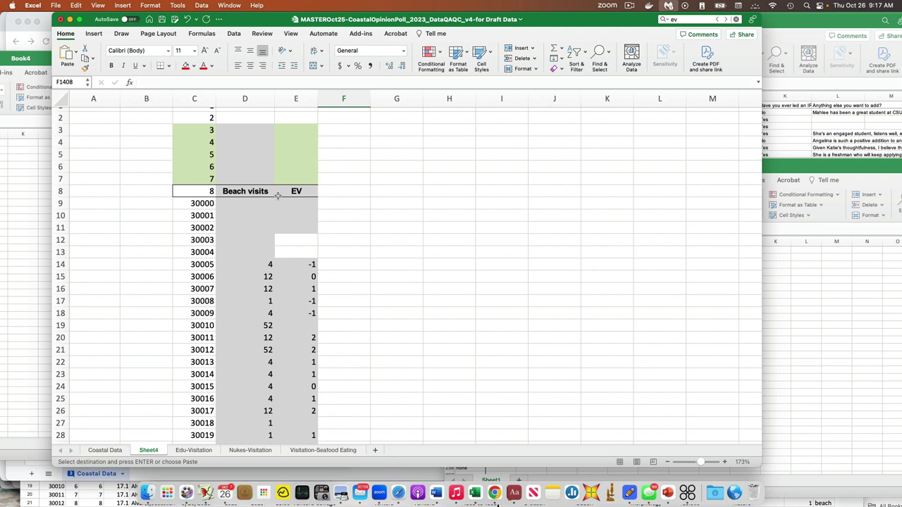
pyautogui.click(259, 262)
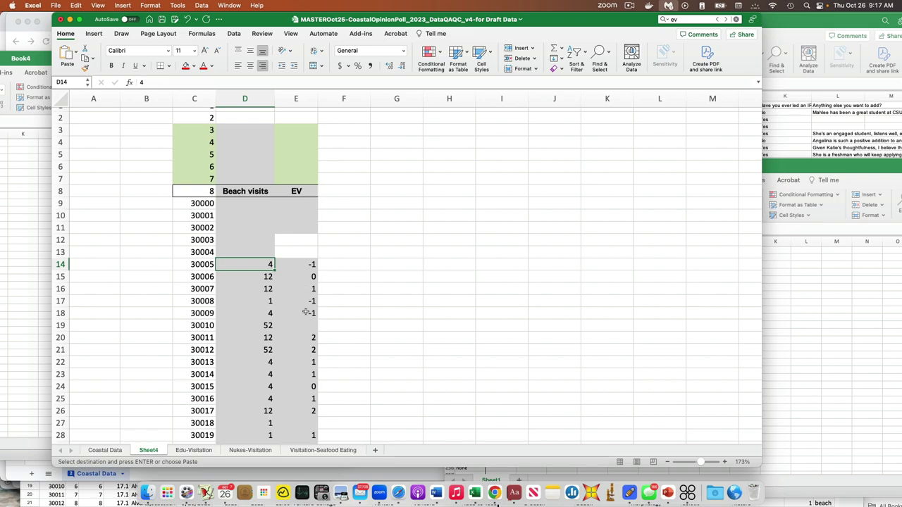
pyautogui.scroll(-20, 306, 312)
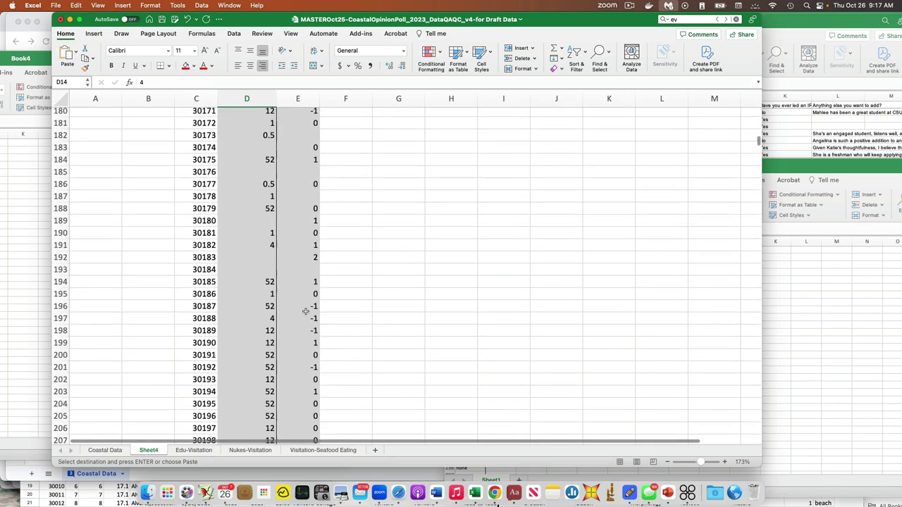
pyautogui.scroll(-20, 305, 312)
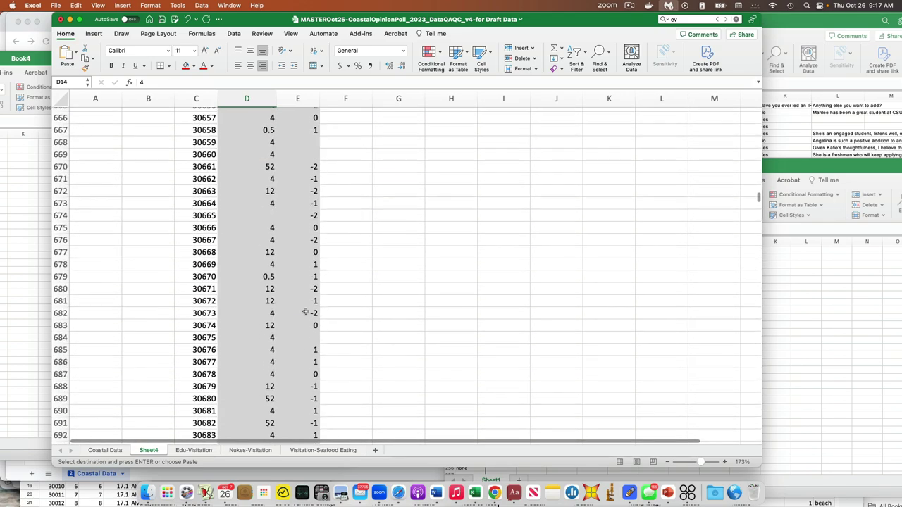
pyautogui.scroll(-20, 306, 312)
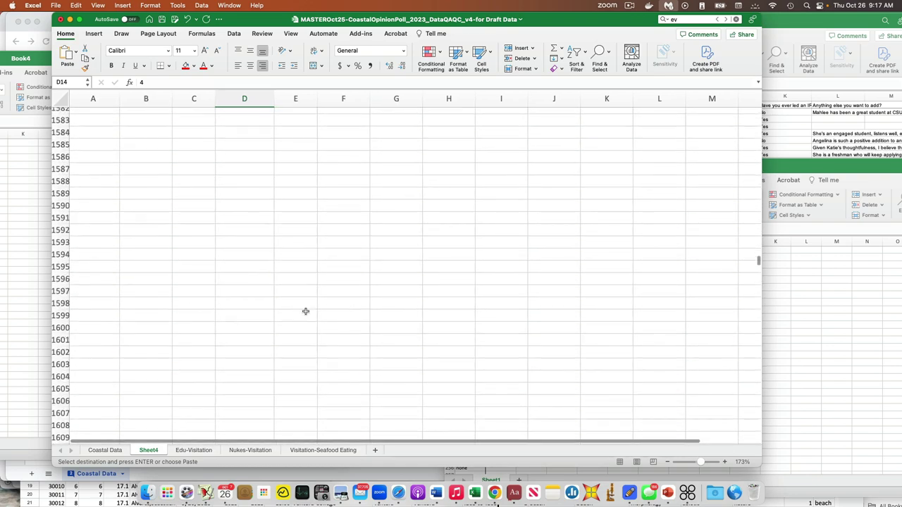
pyautogui.scroll(20, 306, 312)
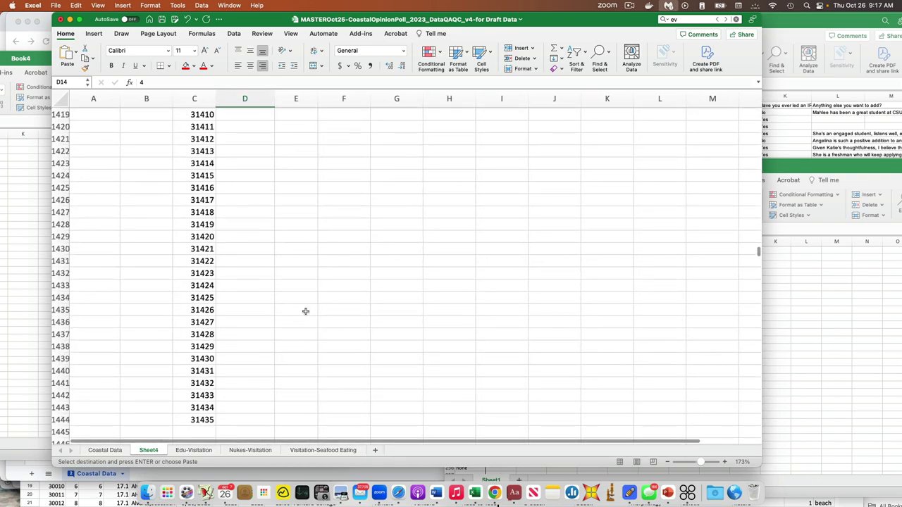
pyautogui.scroll(20, 306, 311)
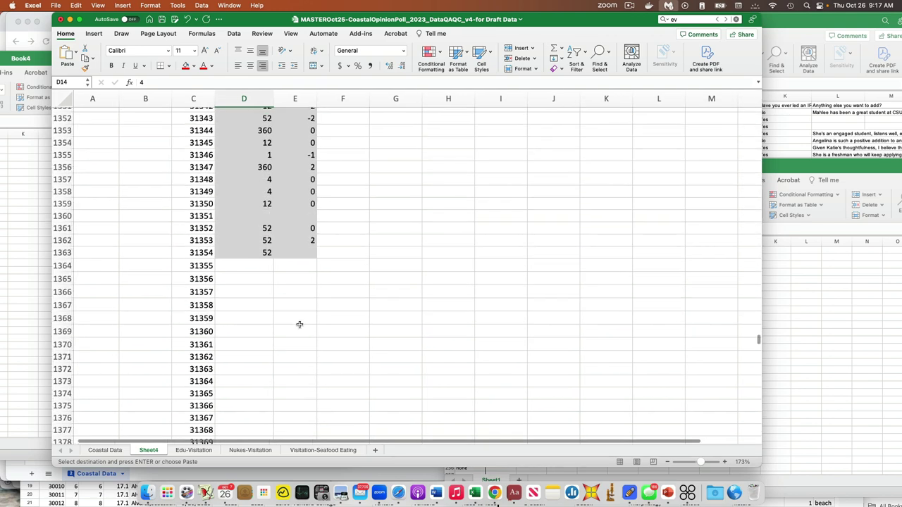
# - List the beach visit scores 0.5, 1, 4, 12, 52 and 360 in cells D1369 to D1374 below the data
pyautogui.click(260, 331)
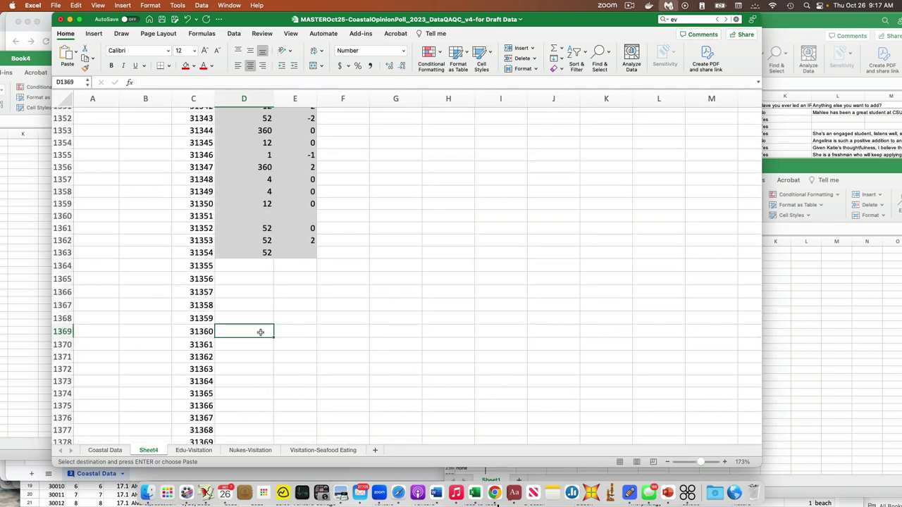
pyautogui.write('0.5')
pyautogui.press('Return')
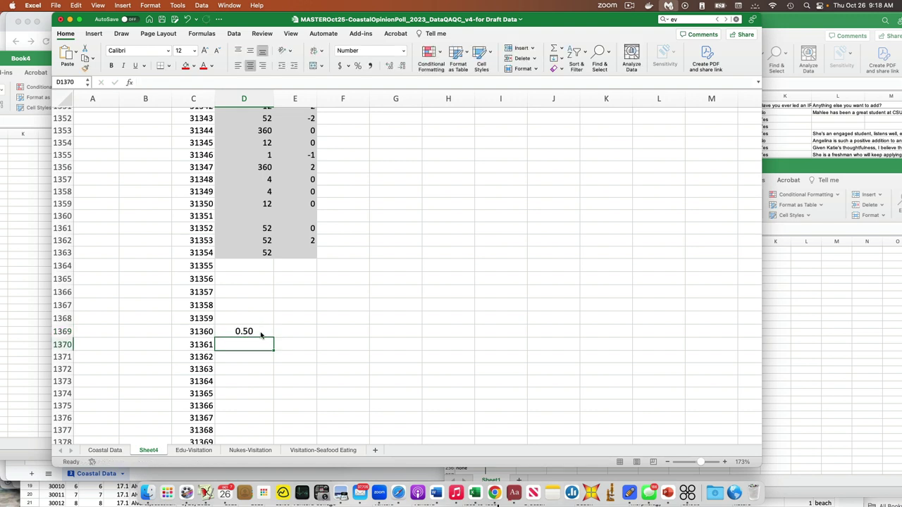
pyautogui.write('1')
pyautogui.press('Return')
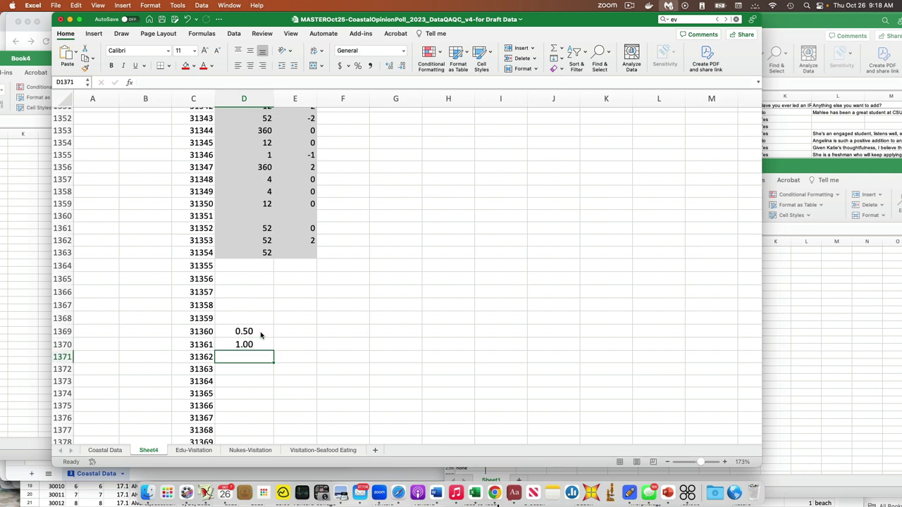
pyautogui.write('4')
pyautogui.press('Return')
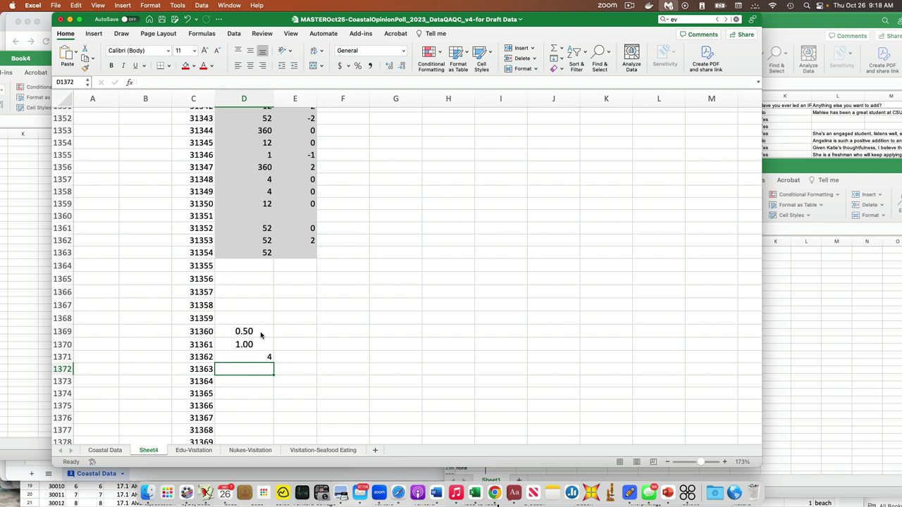
pyautogui.write('12')
pyautogui.press('Return')
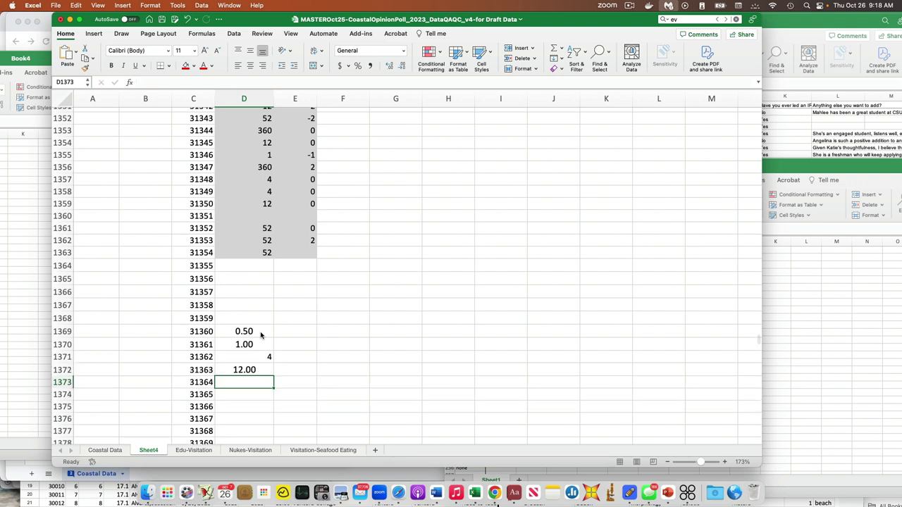
pyautogui.write('52')
pyautogui.press('Return')
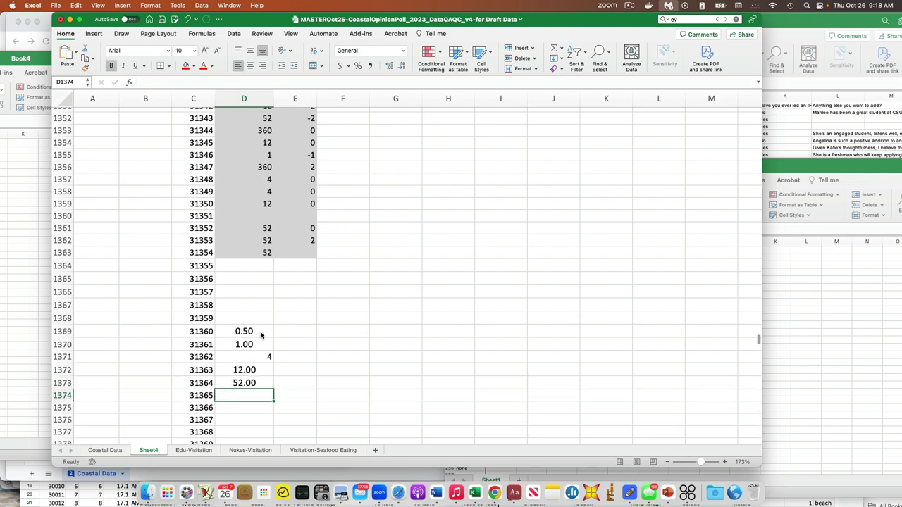
pyautogui.write('360')
pyautogui.press('Return')
# - Format the visit scores in D1369:D1374 as Number with 1 decimal place
pyautogui.click(264, 331)
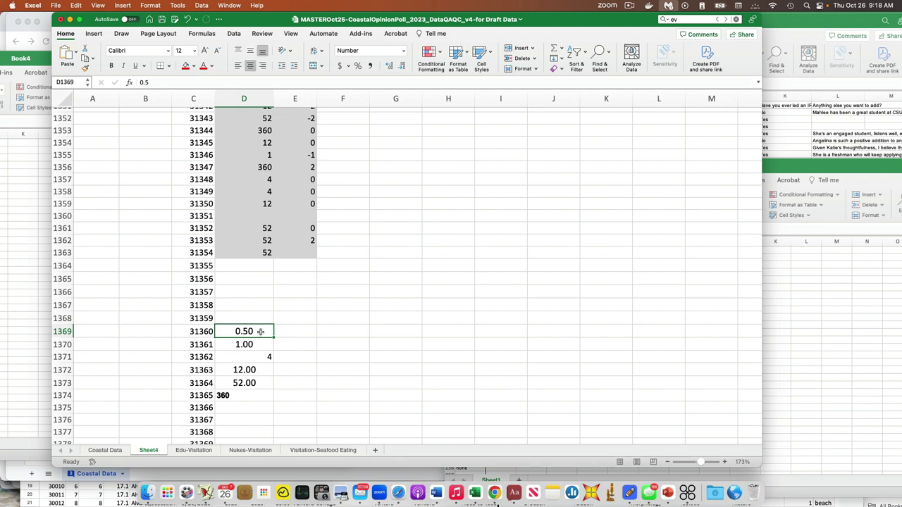
pyautogui.moveTo(268, 329); pyautogui.dragTo(258, 399)
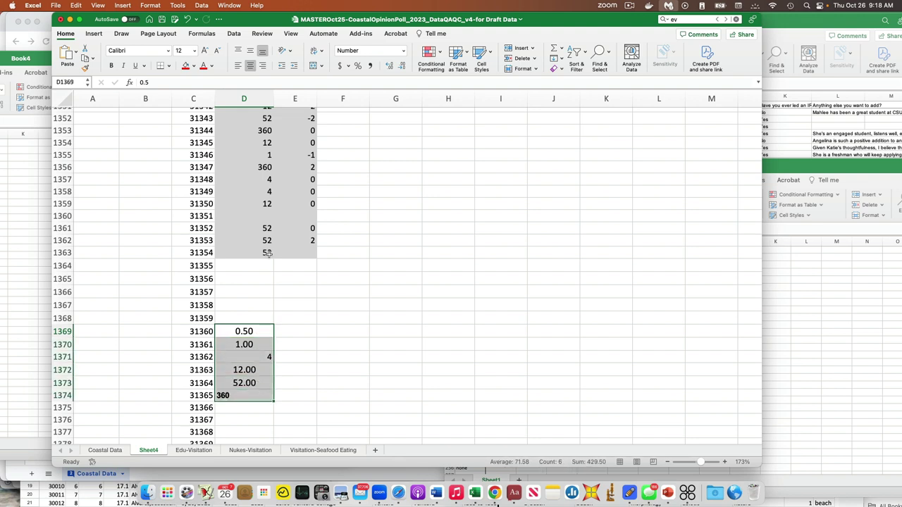
pyautogui.click(156, 5)
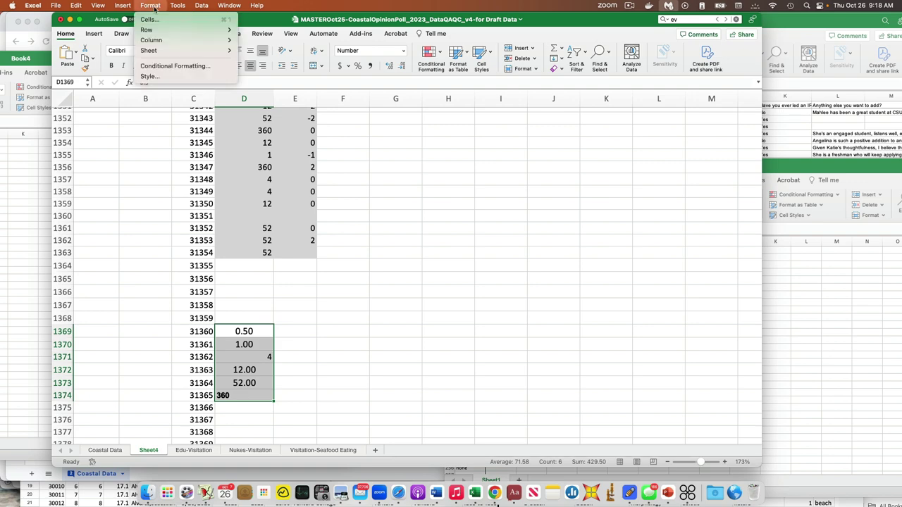
pyautogui.click(155, 19)
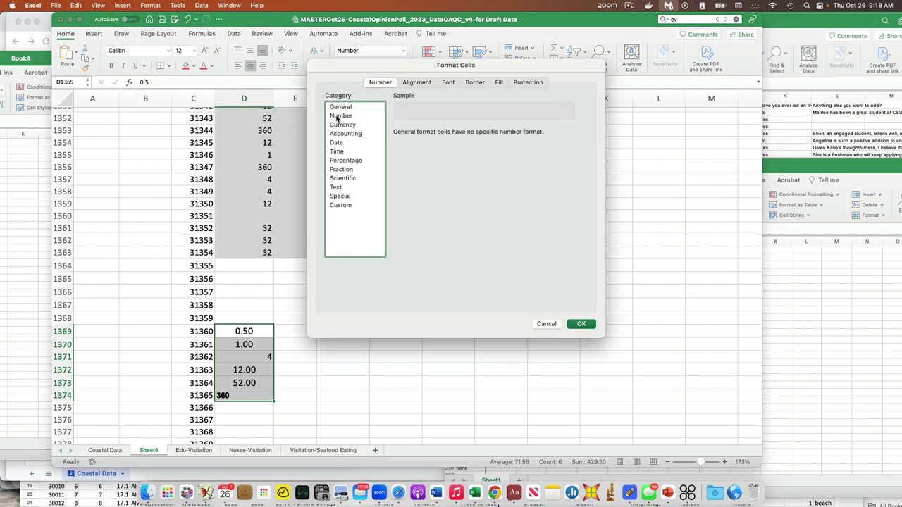
pyautogui.click(336, 116)
pyautogui.press('Tab')
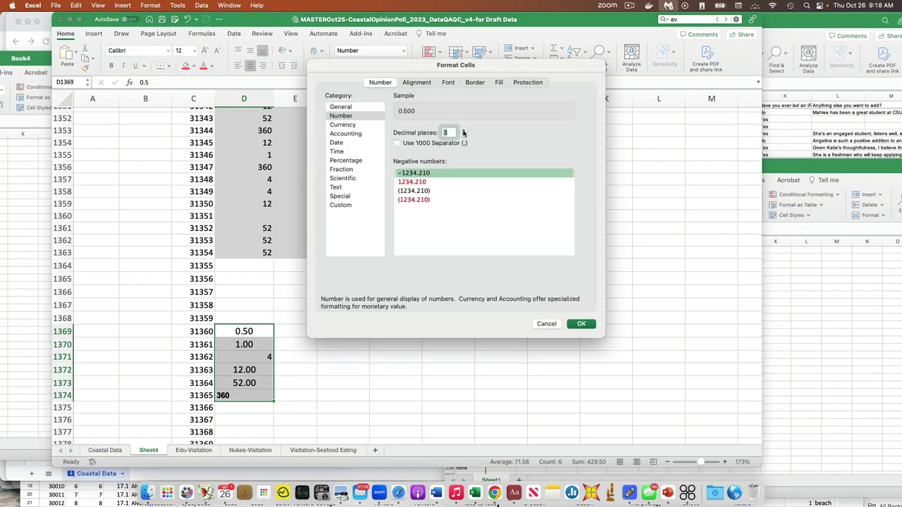
pyautogui.click(463, 138)
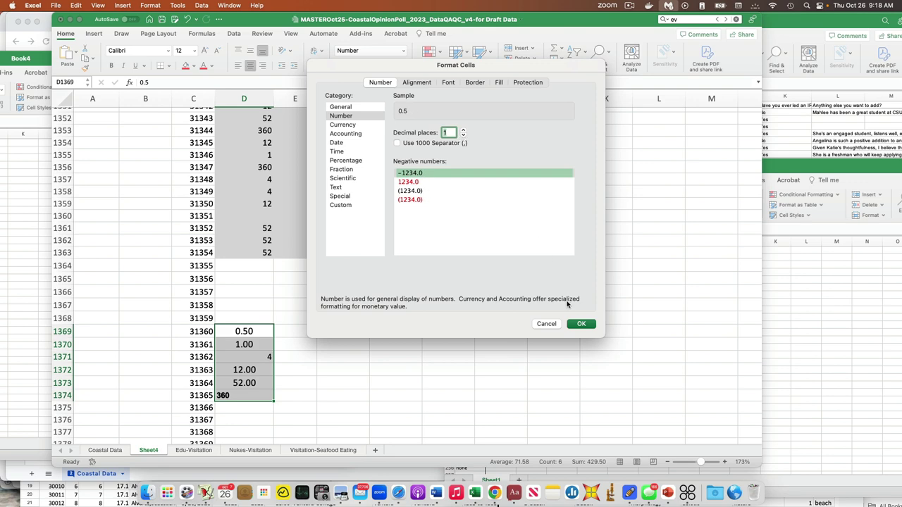
pyautogui.click(580, 325)
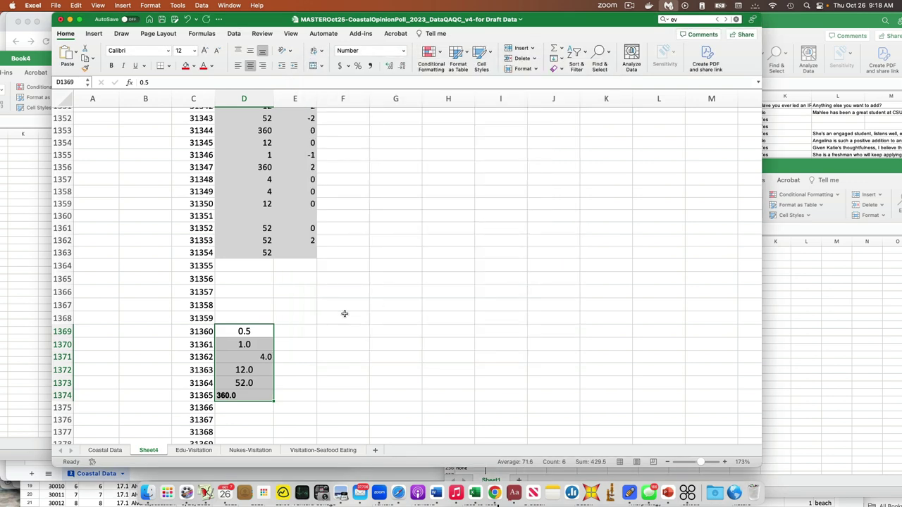
# - Copy the formatting of D1369 to D1370:D1374 by pasting formats only
pyautogui.click(306, 329)
pyautogui.moveTo(260, 347); pyautogui.dragTo(258, 397)
pyautogui.click(252, 329)
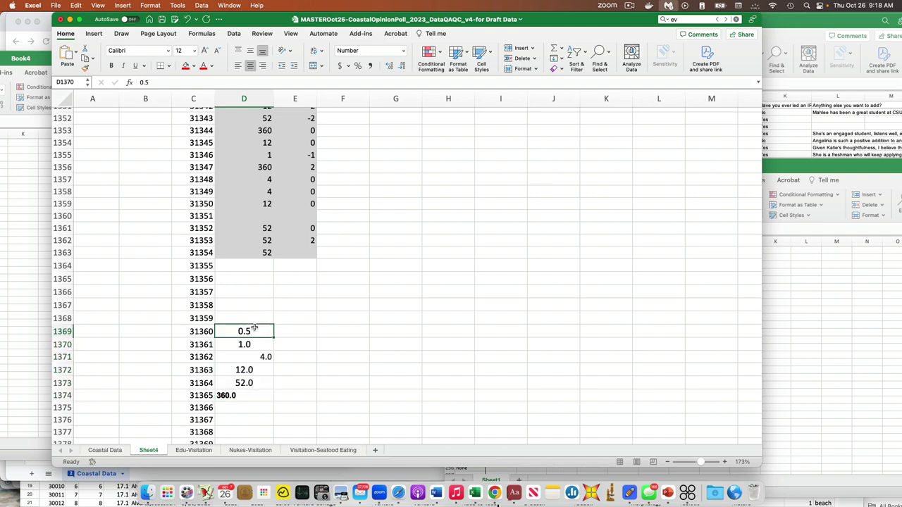
pyautogui.press('super+c')
pyautogui.moveTo(255, 341); pyautogui.dragTo(254, 396)
pyautogui.click(79, 5)
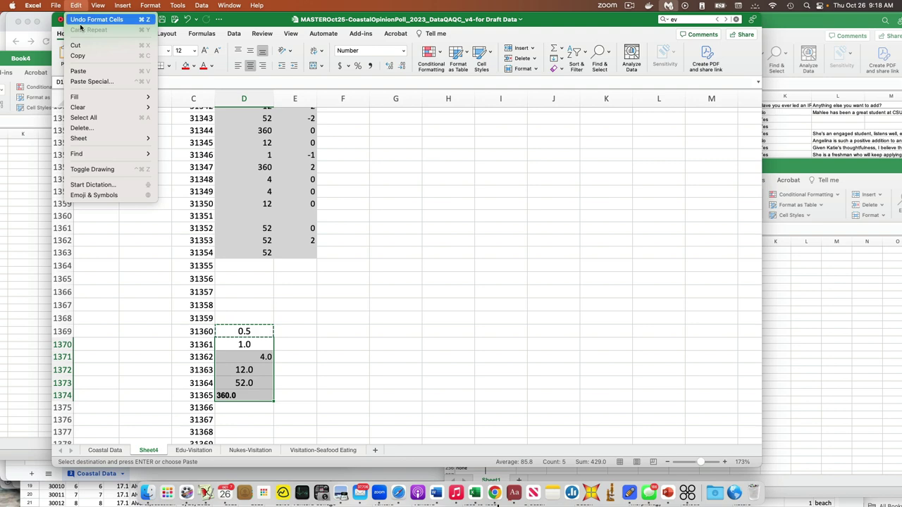
pyautogui.click(88, 81)
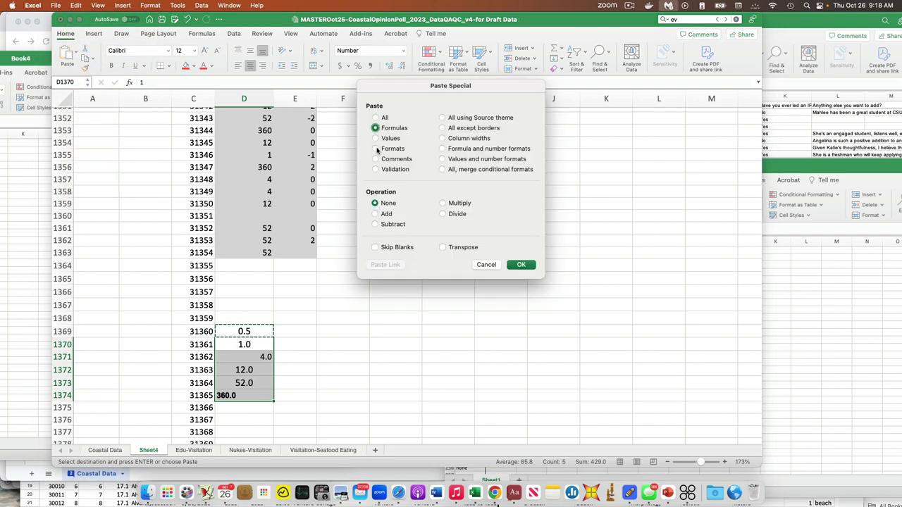
pyautogui.click(375, 149)
pyautogui.click(520, 264)
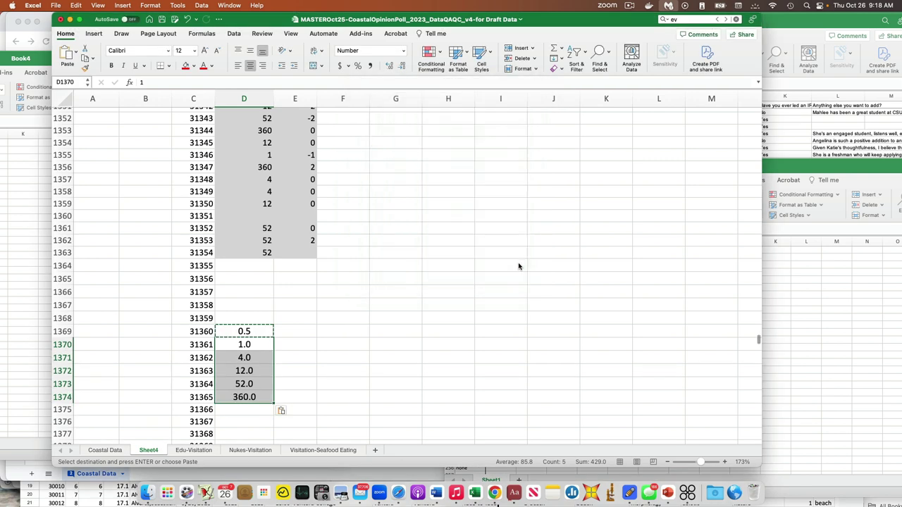
pyautogui.click(413, 305)
pyautogui.click(437, 311)
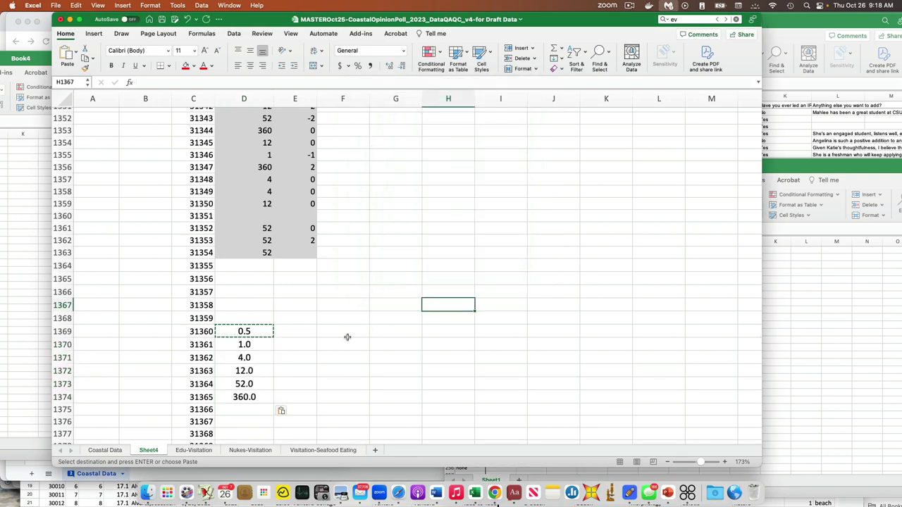
# - Set the number format of D1370:D1374 to 0 decimal places
pyautogui.moveTo(258, 348); pyautogui.dragTo(253, 398)
pyautogui.click(150, 5)
pyautogui.click(150, 19)
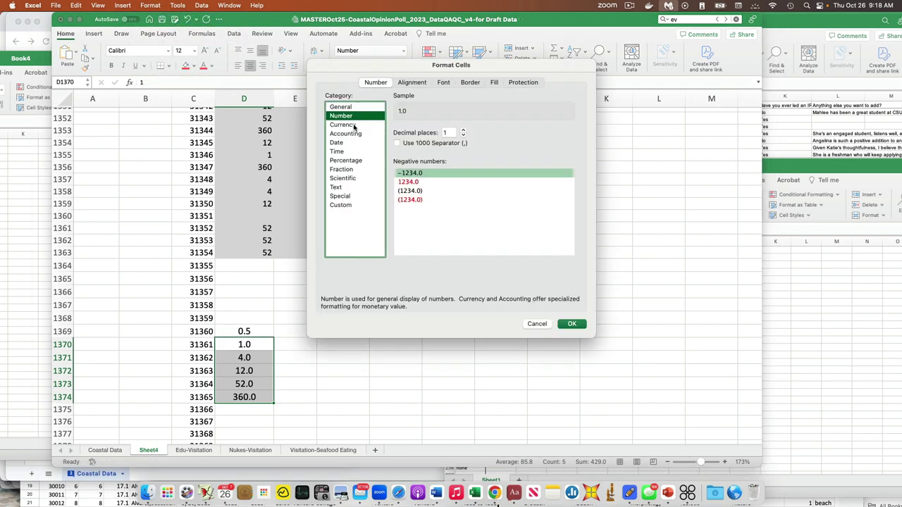
pyautogui.click(463, 136)
pyautogui.click(571, 324)
pyautogui.click(554, 328)
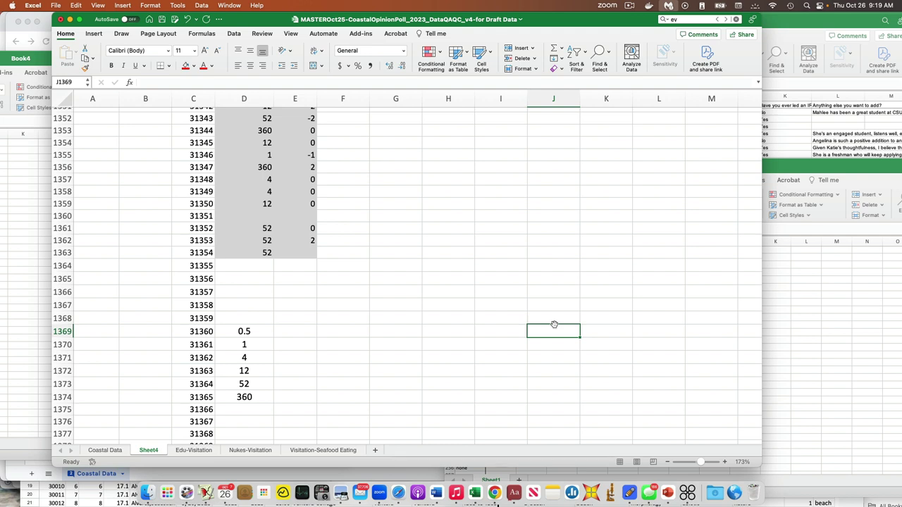
# - Select E1369 beside the 0.5 score and review the top of the Beach visits and EV columns
pyautogui.click(262, 332)
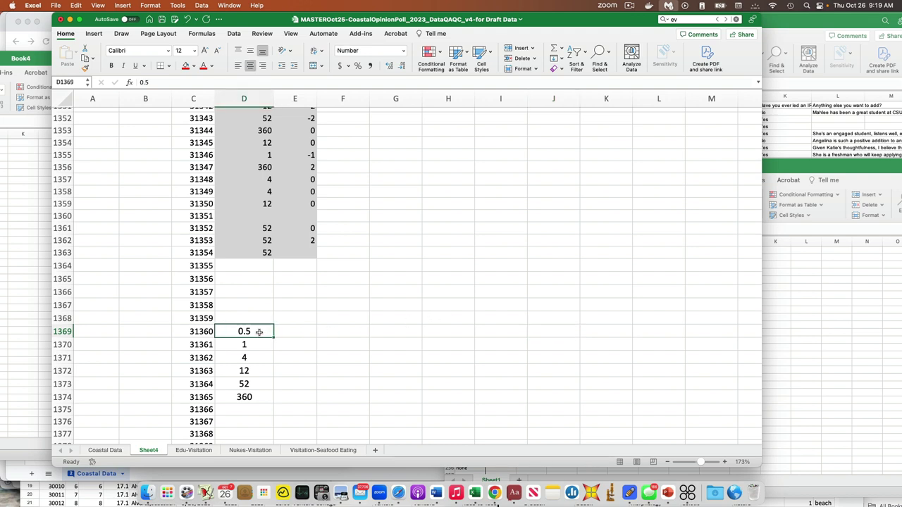
pyautogui.press('Right')
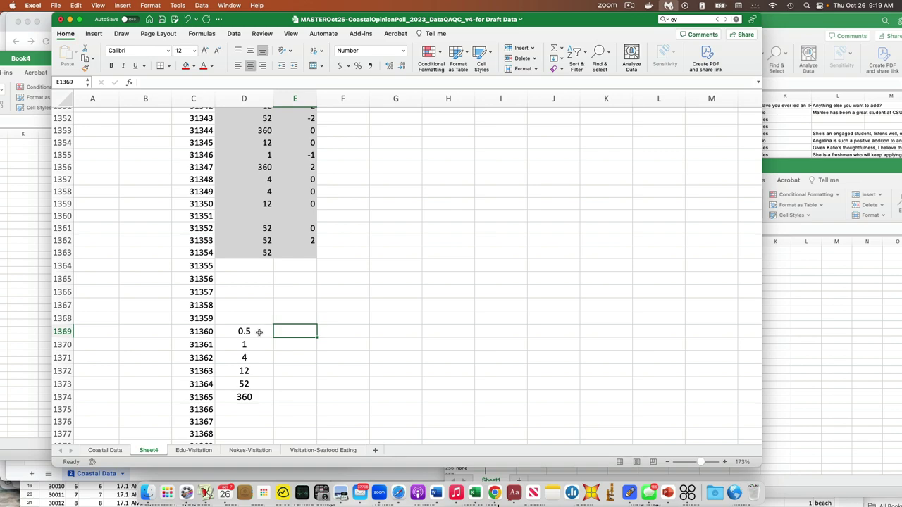
pyautogui.scroll(20, 259, 332)
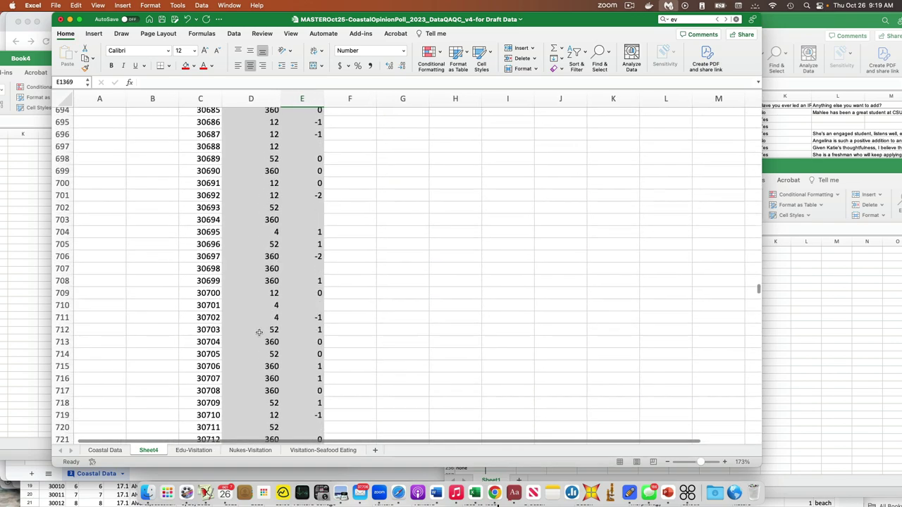
pyautogui.scroll(20, 258, 332)
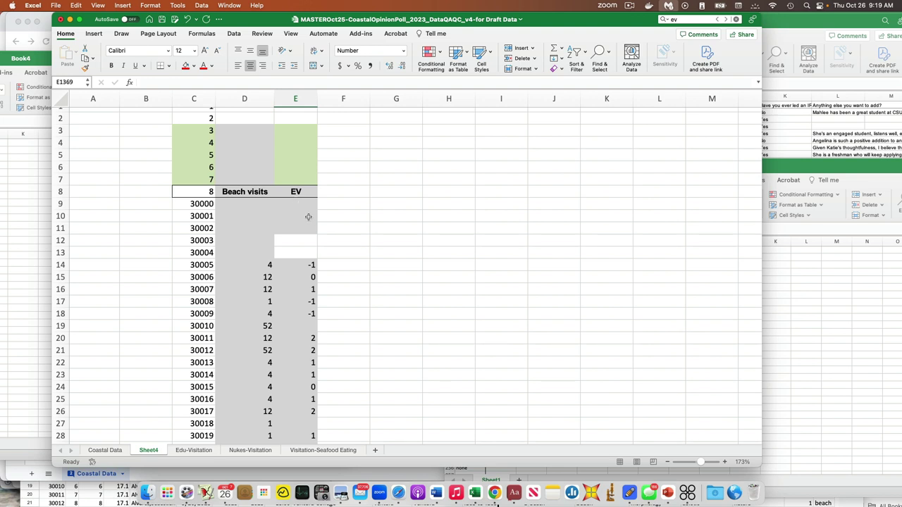
# - Start an AVERAGEIF formula in E1369 with the Beach visits scores D9:D1363 as its range
pyautogui.scroll(-20, 352, 258)
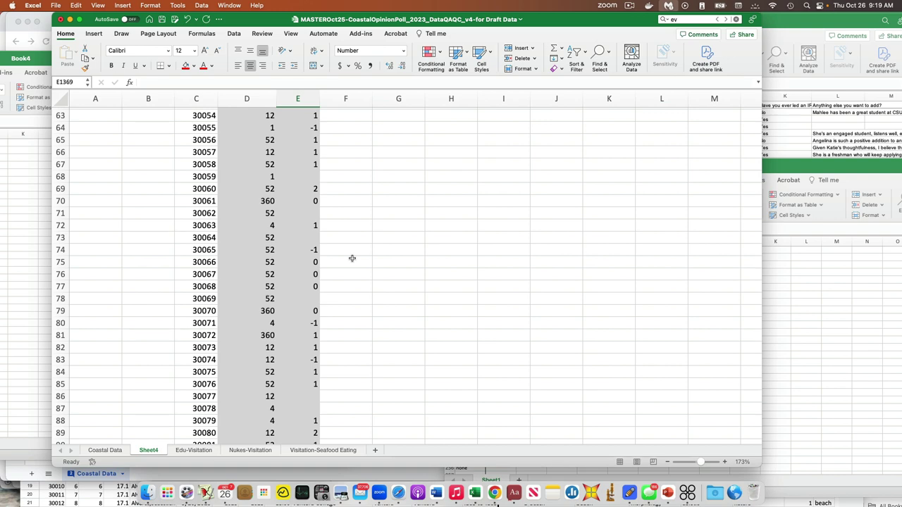
pyautogui.scroll(-20, 352, 259)
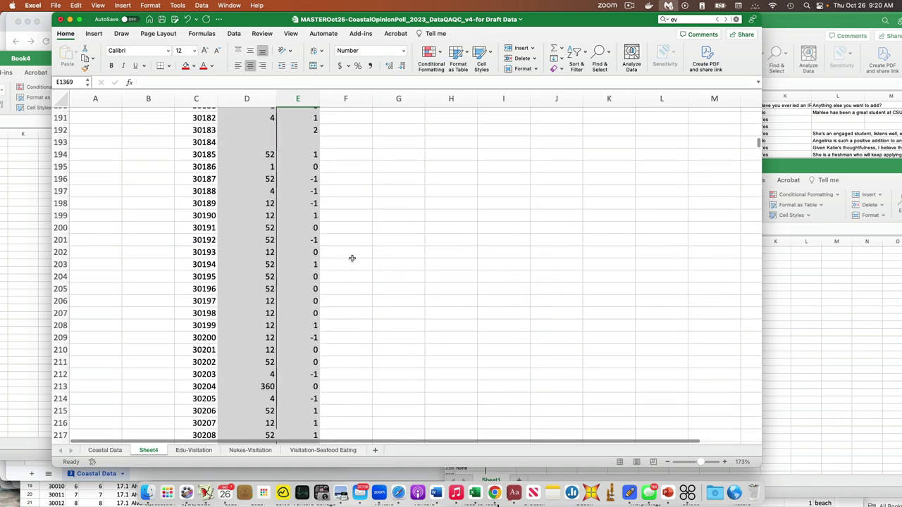
pyautogui.scroll(-20, 352, 258)
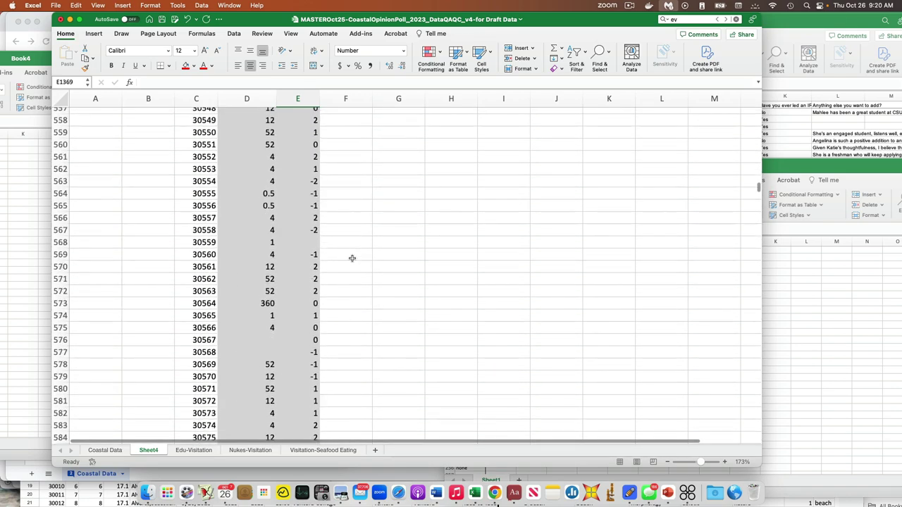
pyautogui.scroll(-20, 352, 259)
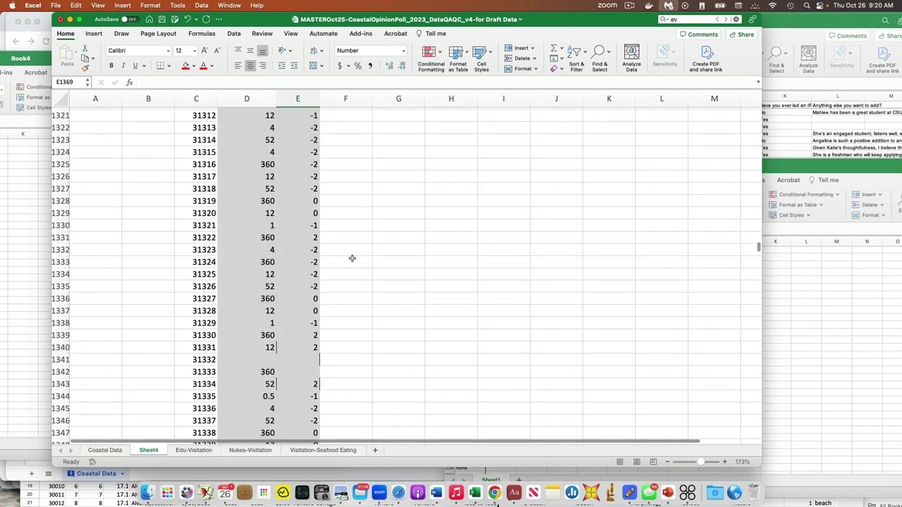
pyautogui.scroll(15, 351, 258)
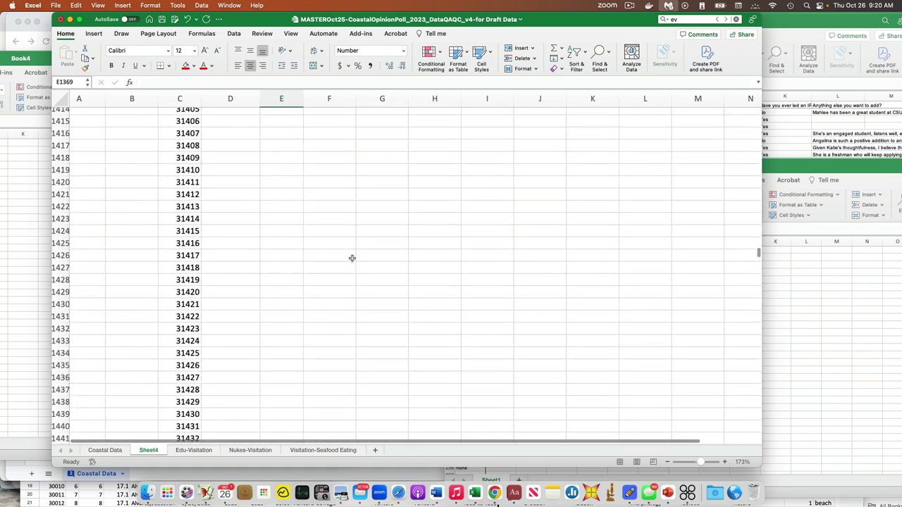
pyautogui.scroll(4, 351, 258)
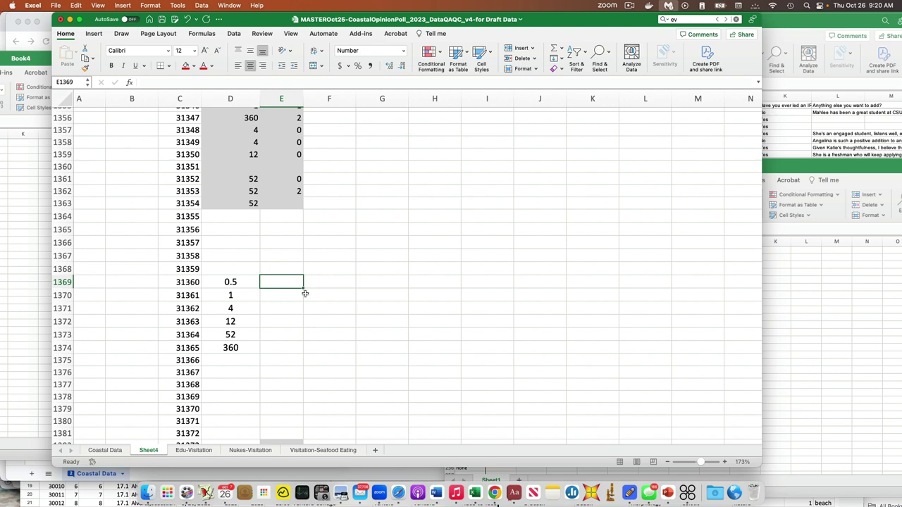
pyautogui.write('=AVERA')
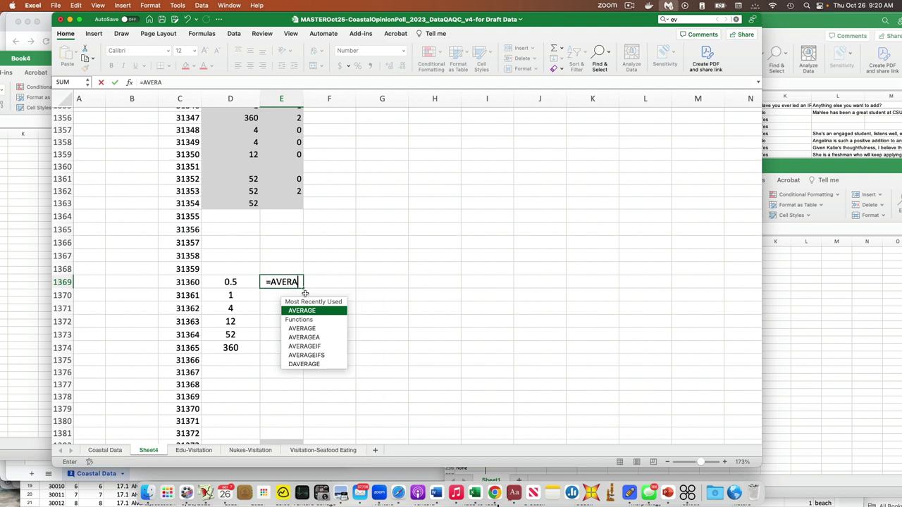
pyautogui.write('GEIF')
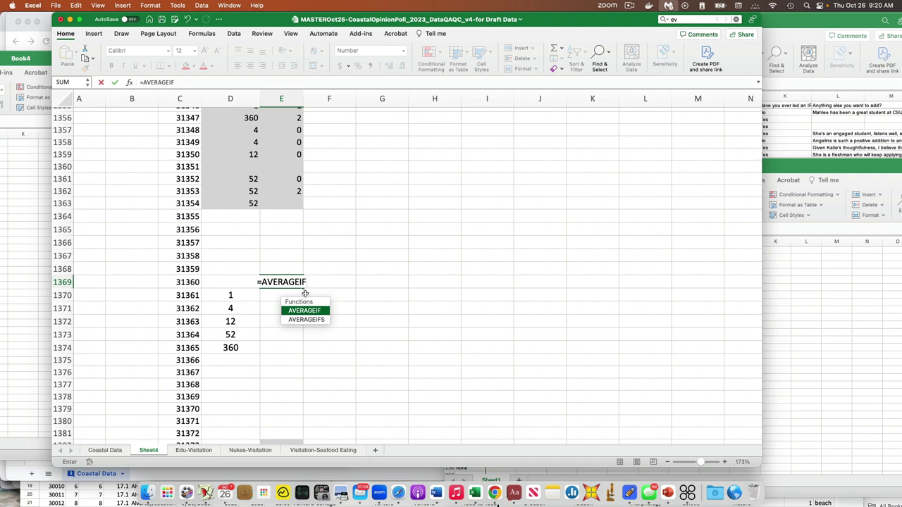
pyautogui.write('(')
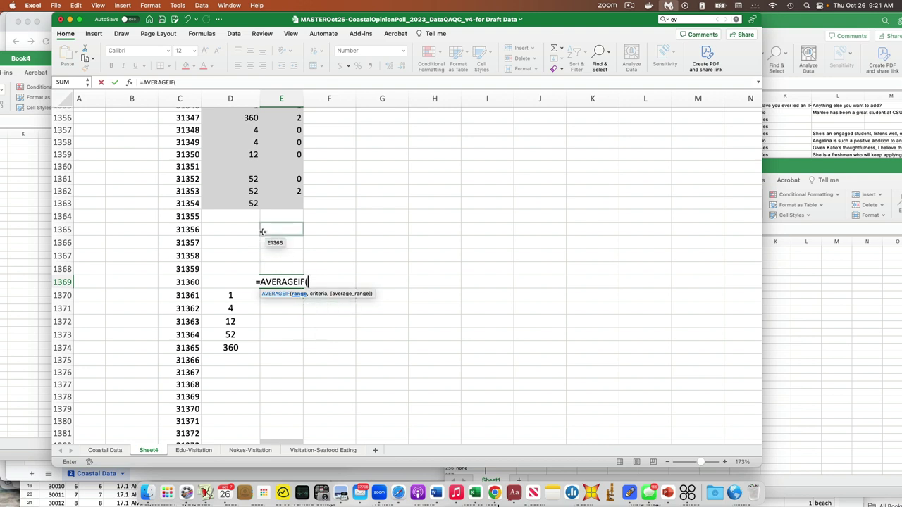
pyautogui.click(250, 204)
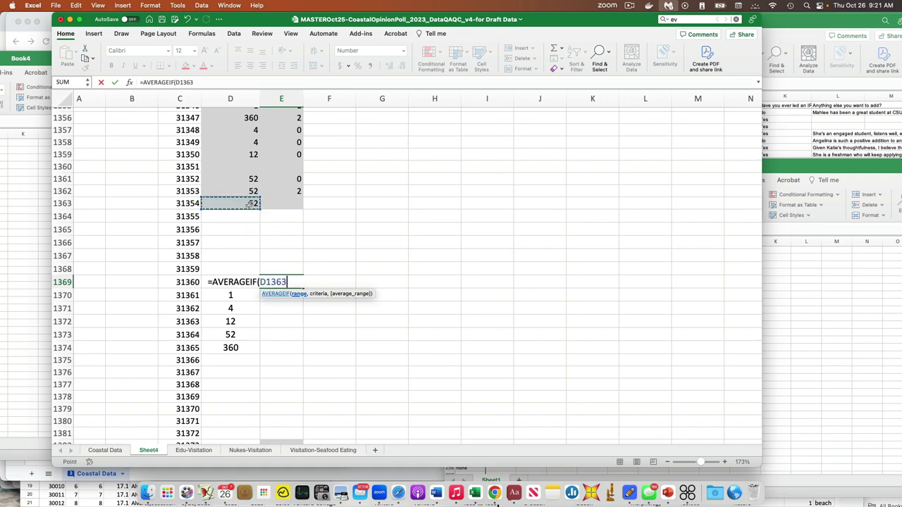
pyautogui.scroll(20, 250, 205)
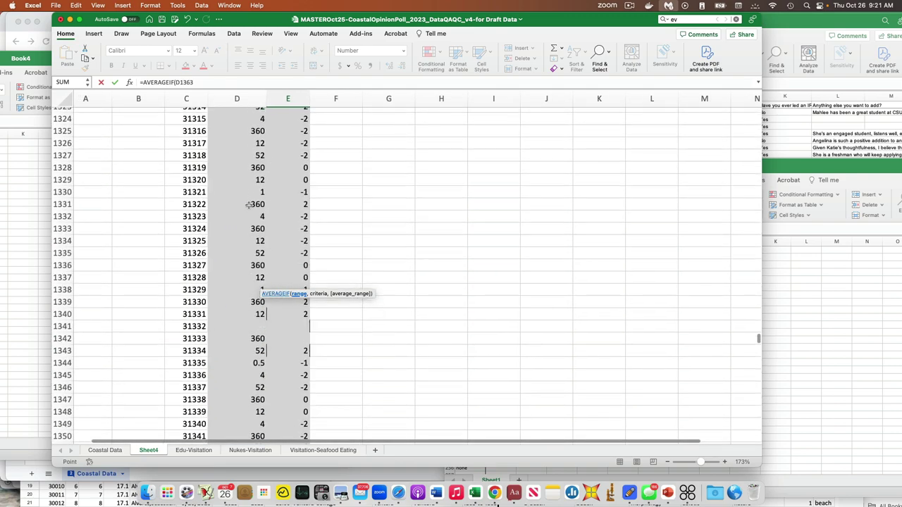
pyautogui.scroll(20, 249, 205)
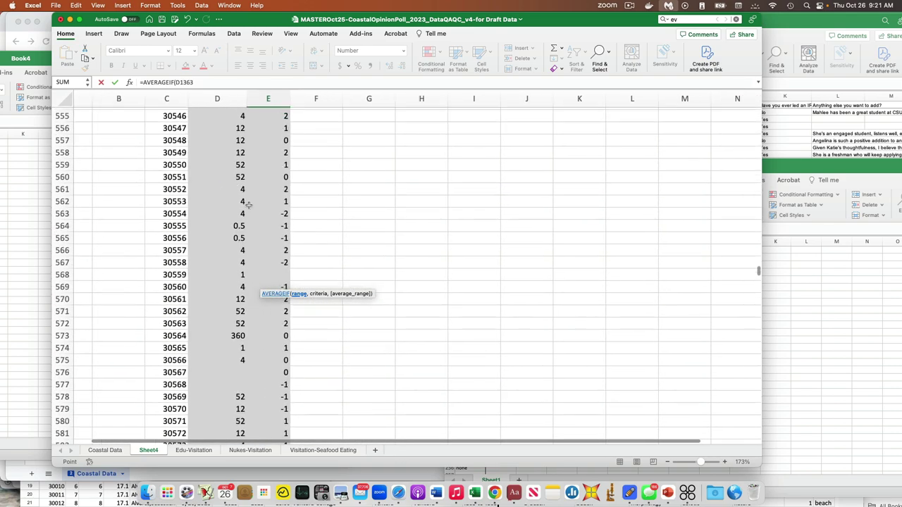
pyautogui.scroll(-1, 196, 208)
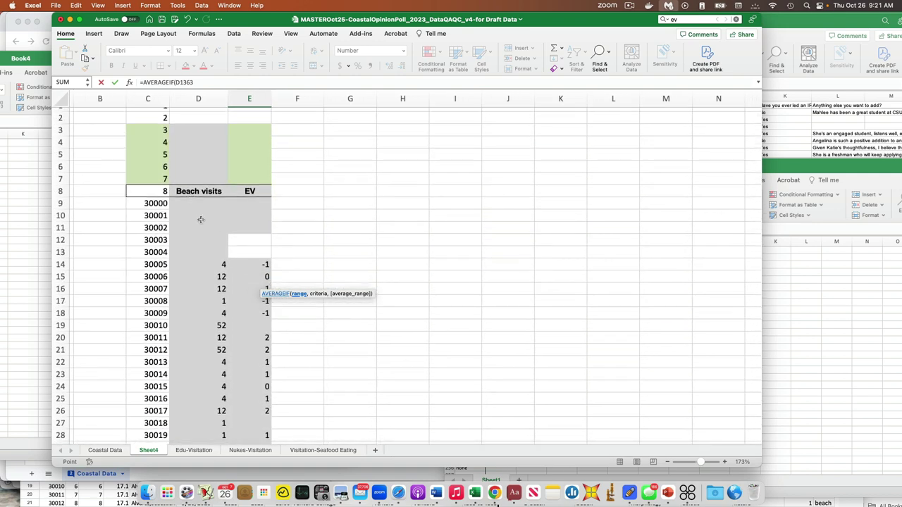
pyautogui.keyDown('shift'); pyautogui.click(199, 207); pyautogui.keyUp('shift')
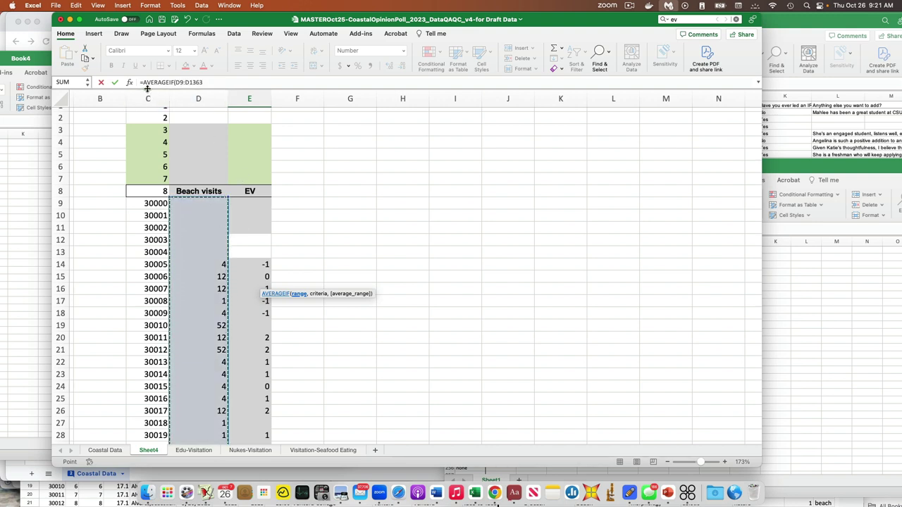
pyautogui.click(207, 83)
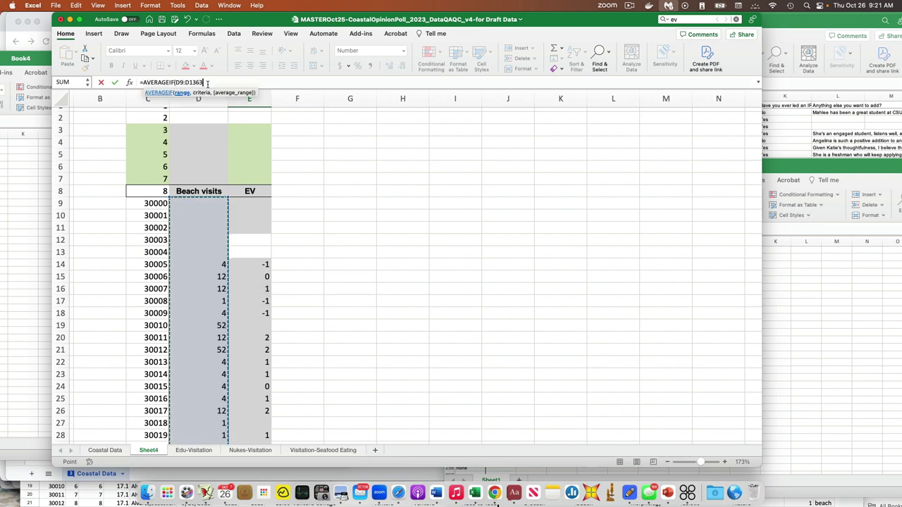
# - Add D1369, the 0.5 visit score, as the criteria of the AVERAGEIF formula
pyautogui.write(',')
pyautogui.scroll(-20, 359, 157)
pyautogui.scroll(-20, 360, 158)
pyautogui.scroll(-20, 359, 157)
pyautogui.scroll(-15, 359, 158)
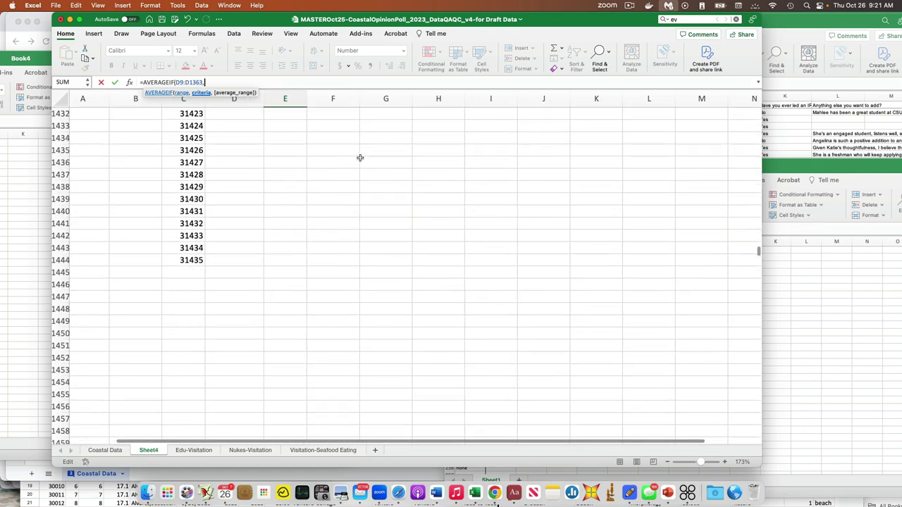
pyautogui.scroll(6, 360, 158)
pyautogui.scroll(3, 359, 158)
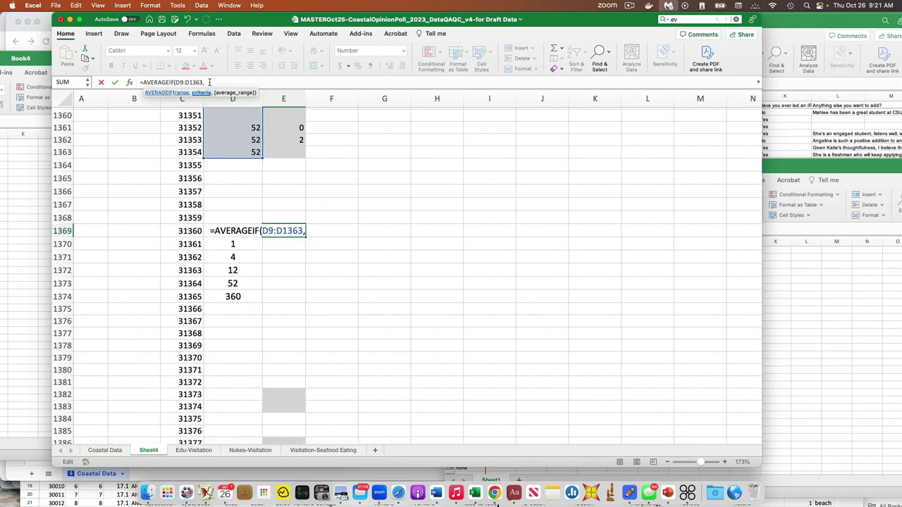
pyautogui.write('D1369')
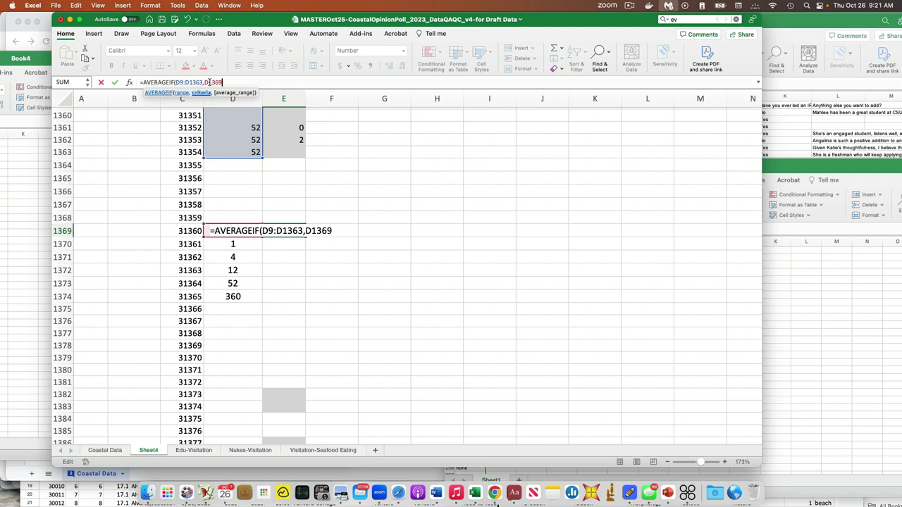
# - Add the EV scores E9:E1363 as the average range and complete the AVERAGEIF formula in E1369
pyautogui.write(',')
pyautogui.click(282, 153)
pyautogui.scroll(20, 283, 154)
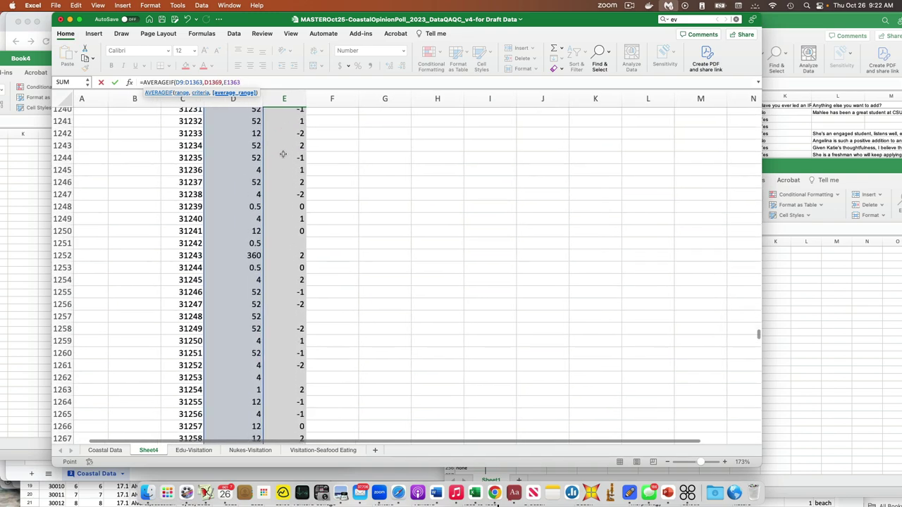
pyautogui.scroll(20, 282, 154)
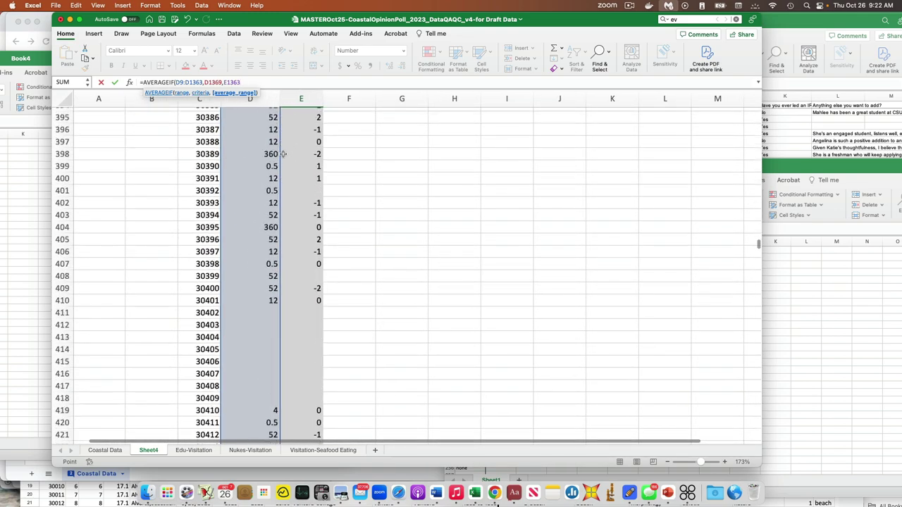
pyautogui.scroll(10, 283, 153)
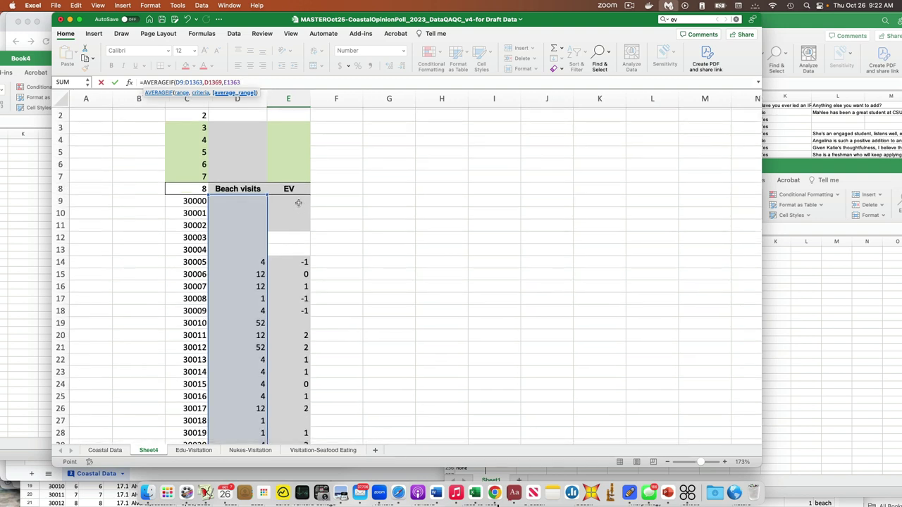
pyautogui.keyDown('shift'); pyautogui.click(298, 203); pyautogui.keyUp('shift')
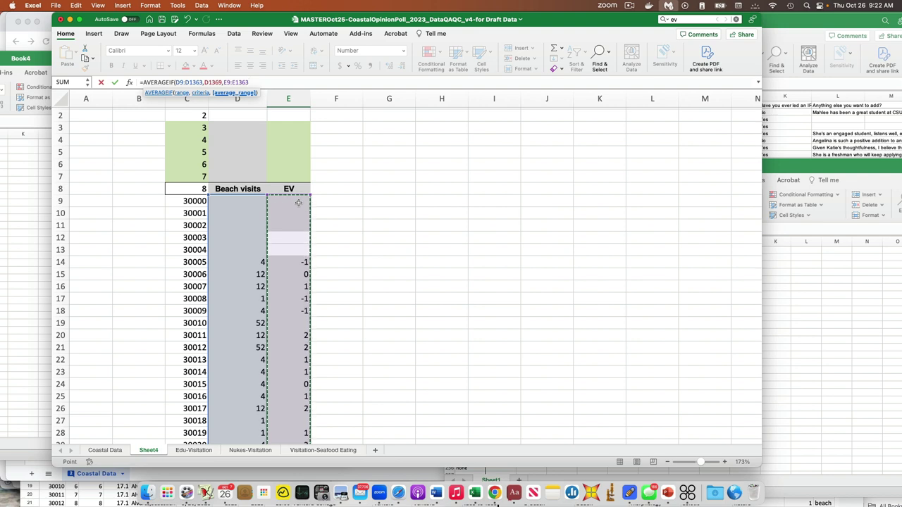
pyautogui.write(')')
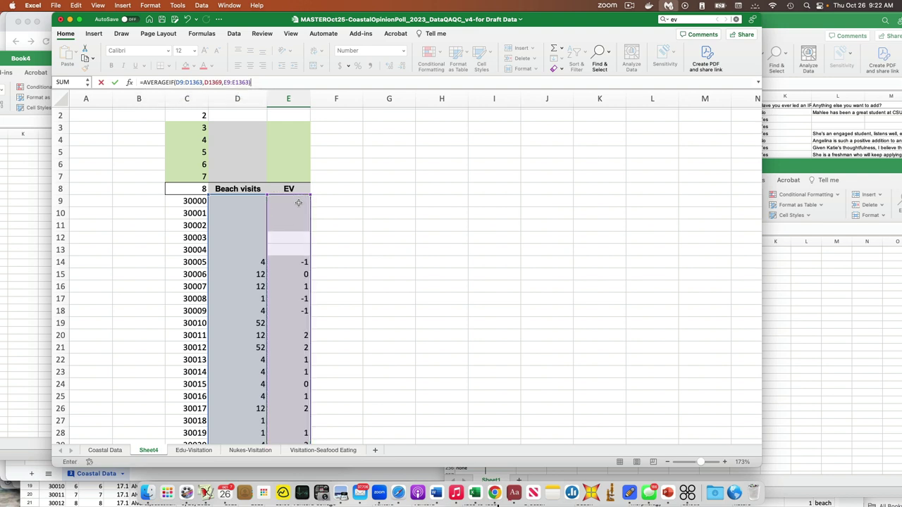
pyautogui.press('Return')
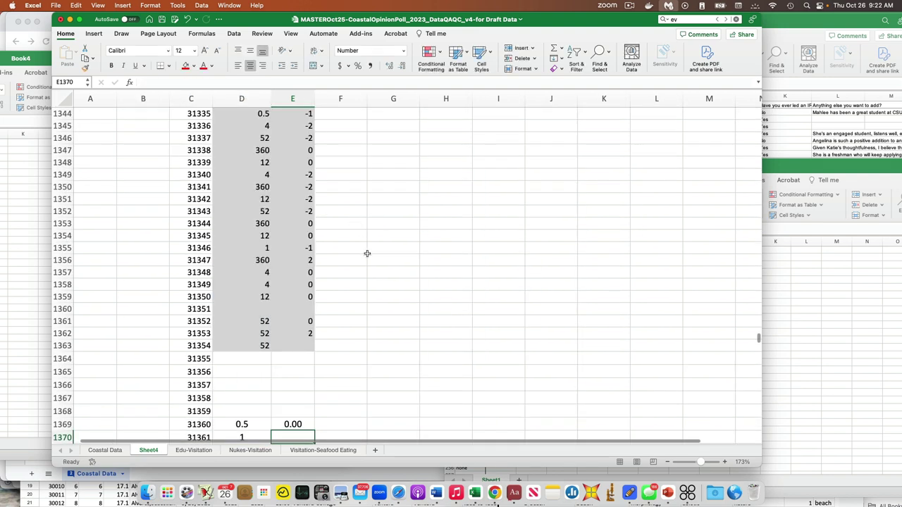
# - Set the number format of the average in E1369 to 4 decimal places
pyautogui.scroll(-5, 367, 253)
pyautogui.click(318, 283)
pyautogui.click(147, 6)
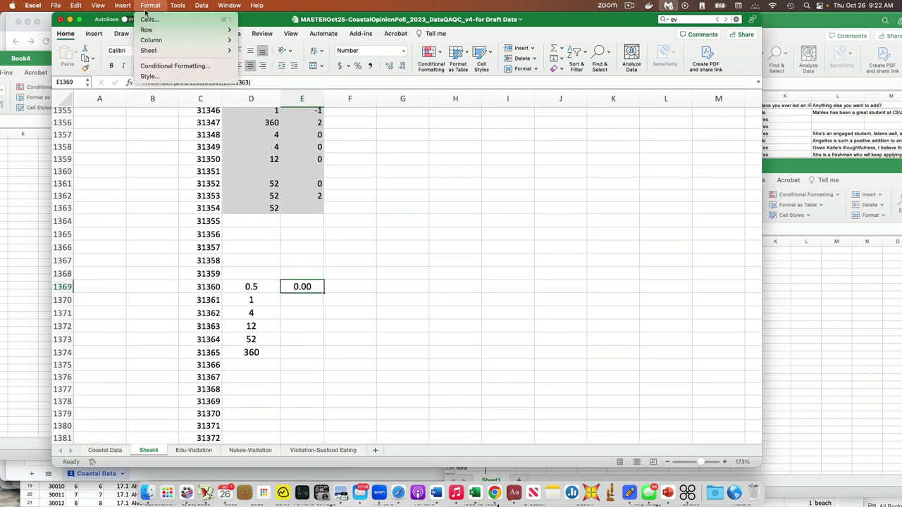
pyautogui.click(148, 19)
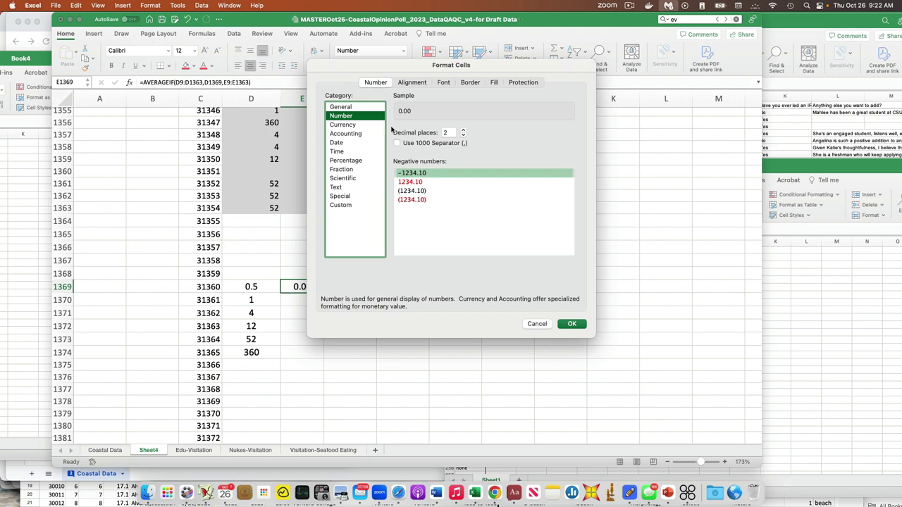
pyautogui.click(463, 129)
pyautogui.click(463, 129)
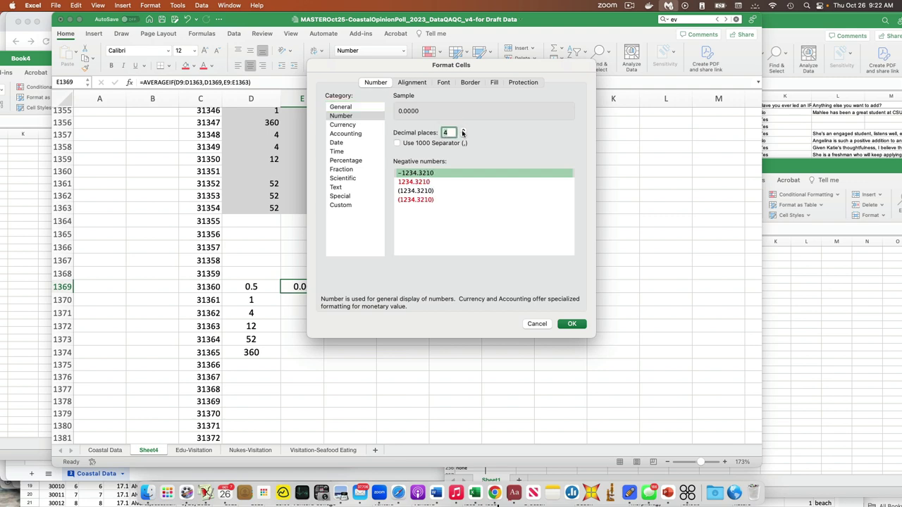
pyautogui.click(568, 323)
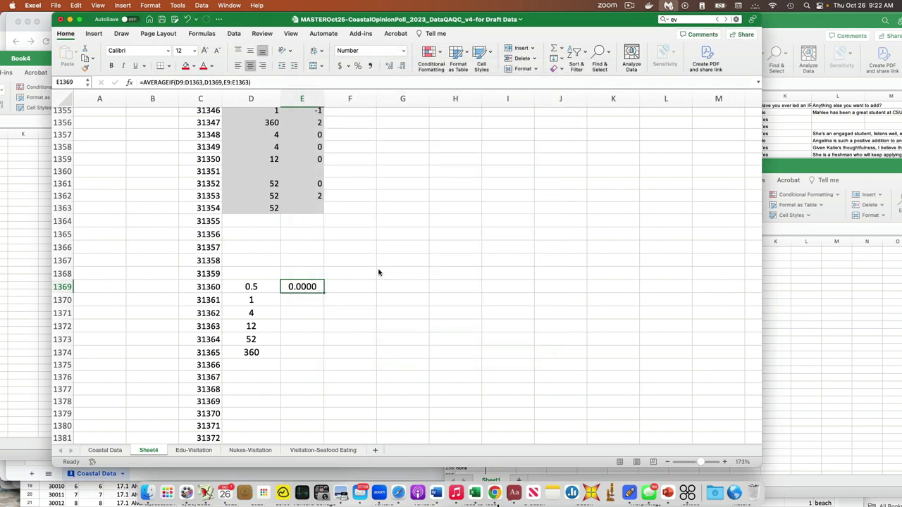
# - Copy the AVERAGEIF formula from E1369 to E1370:E1374 for the remaining visit scores
pyautogui.click(347, 317)
pyautogui.click(315, 286)
pyautogui.press('cmd+c')
pyautogui.moveTo(312, 297); pyautogui.dragTo(307, 354)
pyautogui.press('super+v')
pyautogui.click(389, 336)
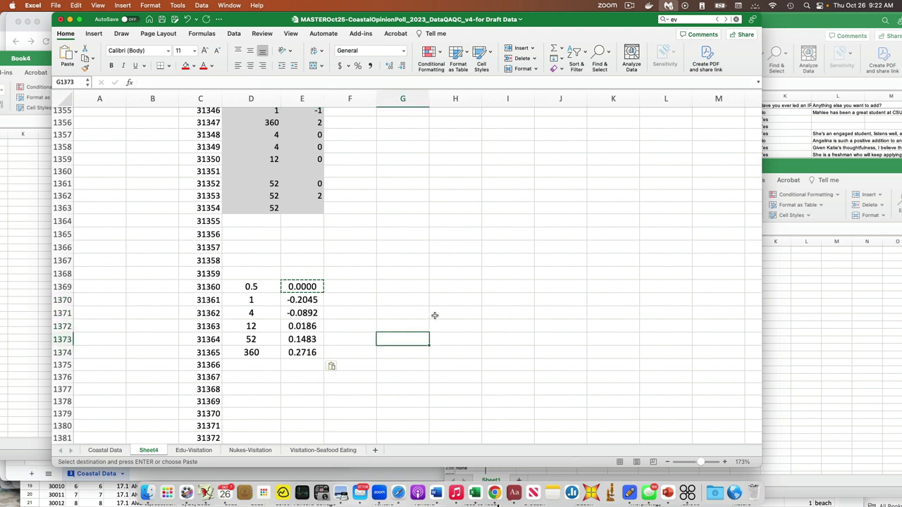
# - Examine the average EV scores and their formulas in E1370:E1372 against the matching beach visit scores
pyautogui.click(312, 301)
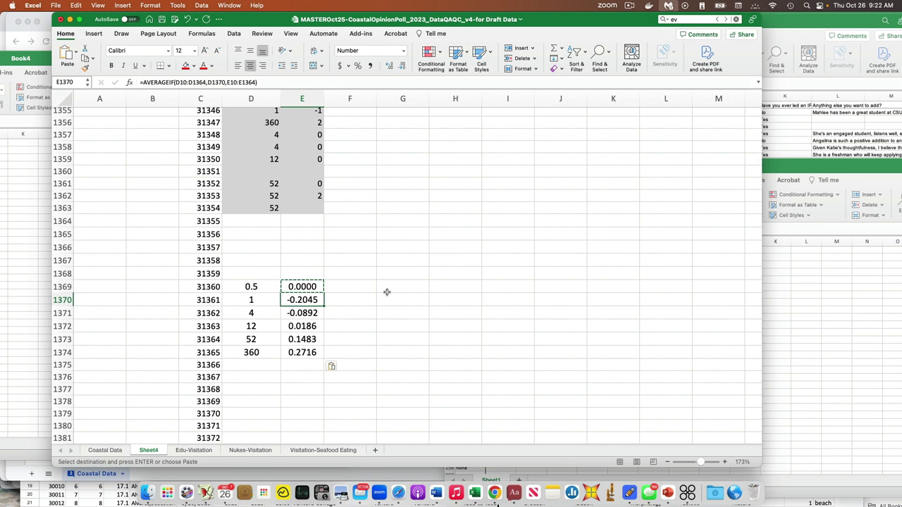
pyautogui.press('Left')
pyautogui.press('Right')
pyautogui.press('Right')
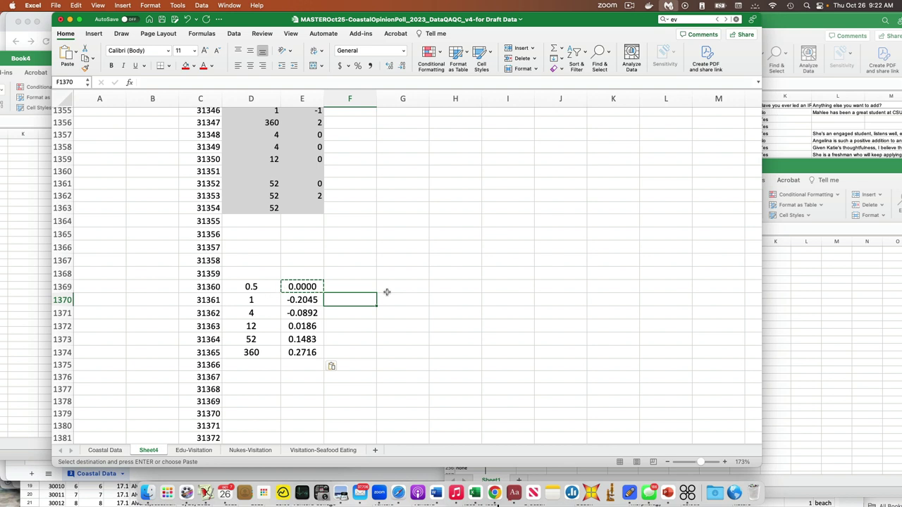
pyautogui.press('Left')
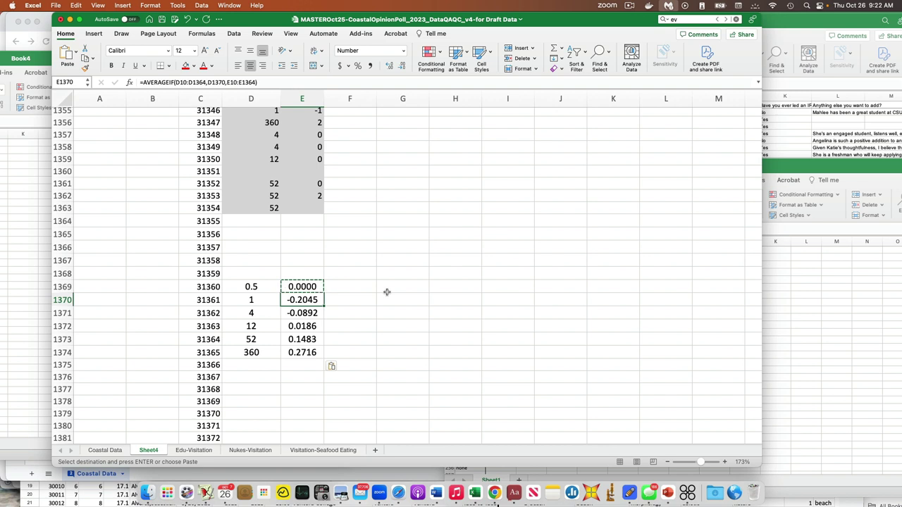
pyautogui.press('Down')
pyautogui.press('Left')
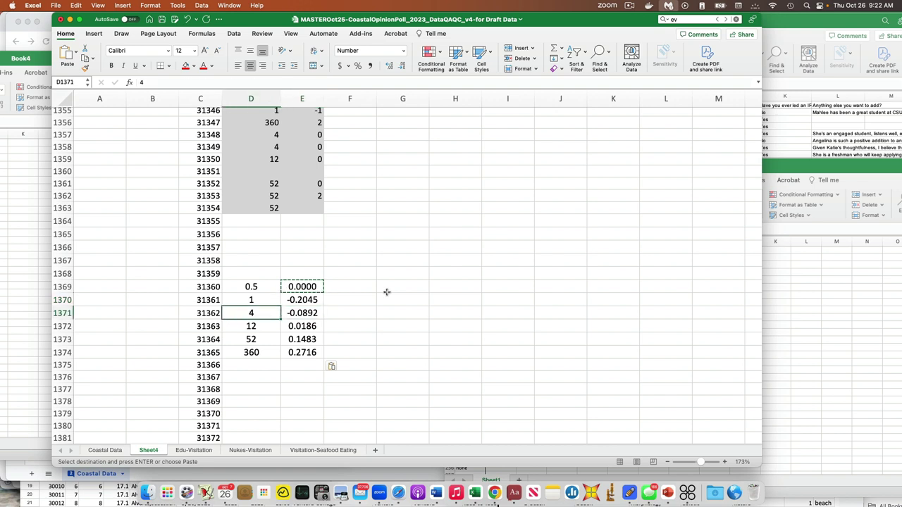
pyautogui.press('Right')
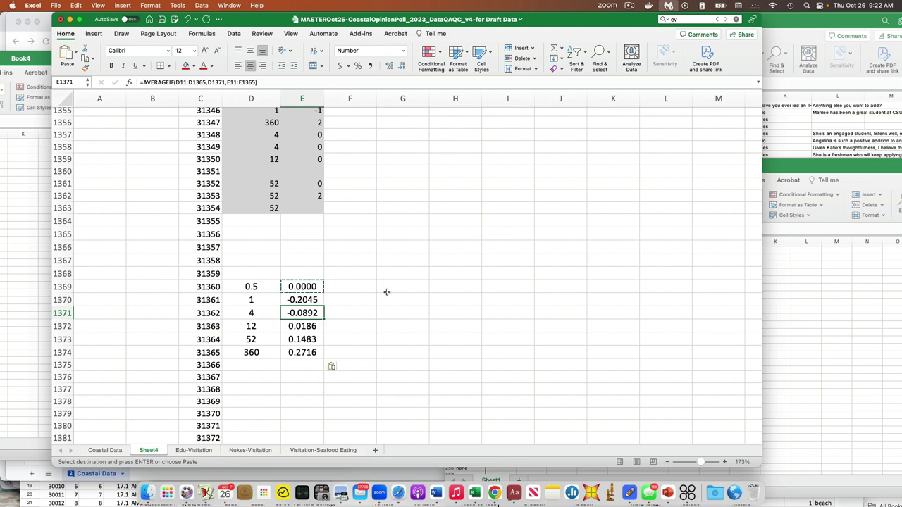
pyautogui.press('Down')
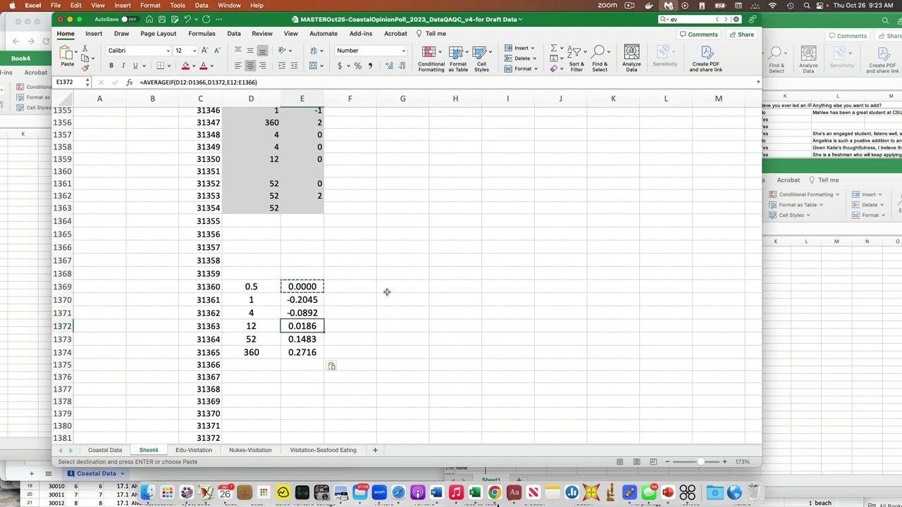
# - Examine the average EV scores and AVERAGEIF formulas in E1373:E1374 against visit scores 52 and 360
pyautogui.press('Down')
pyautogui.press('Left')
pyautogui.press('Right')
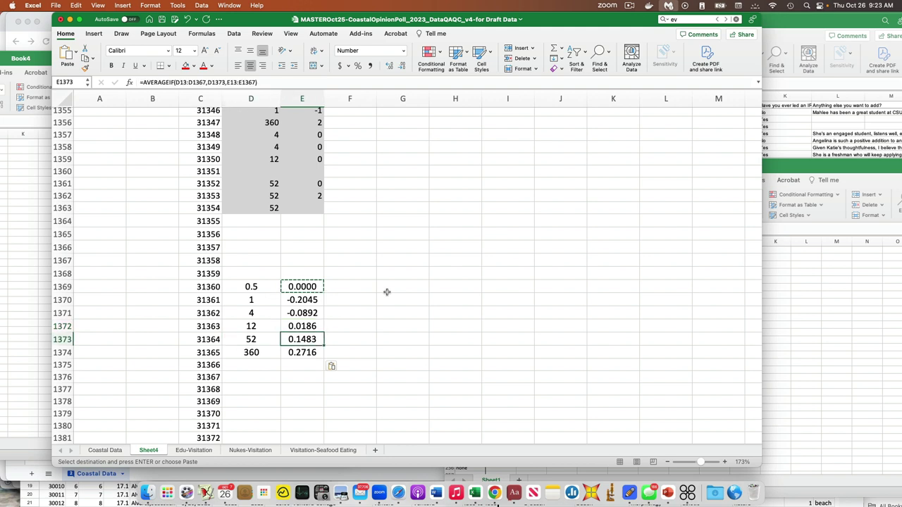
pyautogui.press('Down')
pyautogui.press('Left')
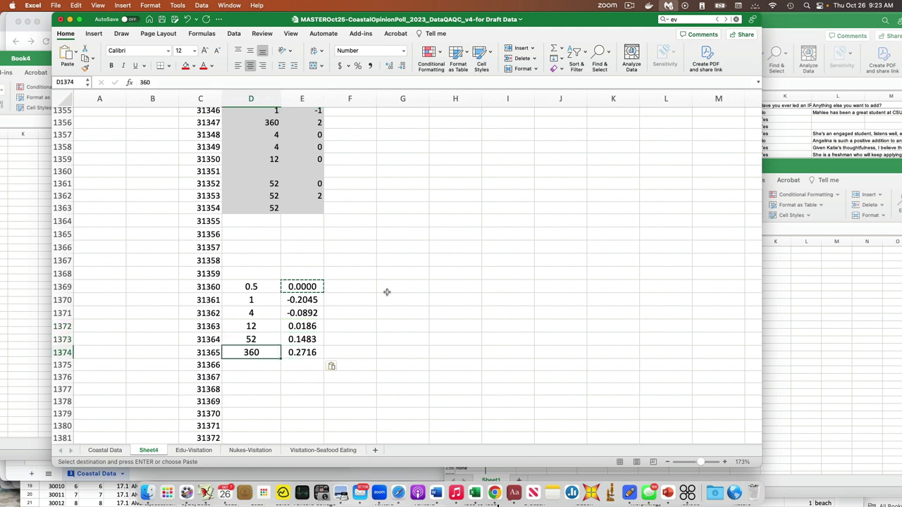
pyautogui.press('Right')
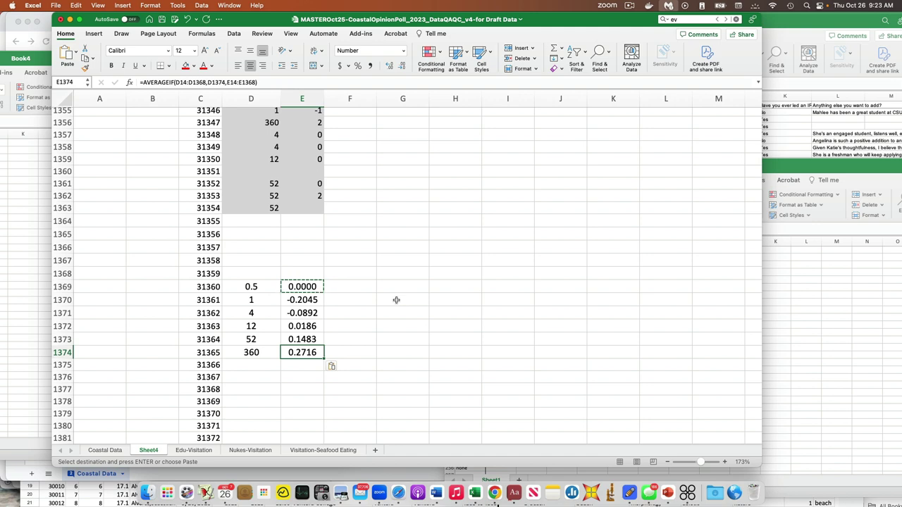
# - Check the blank EV response in E1342 beside its visit score, and review the category averages again
pyautogui.scroll(5, 396, 300)
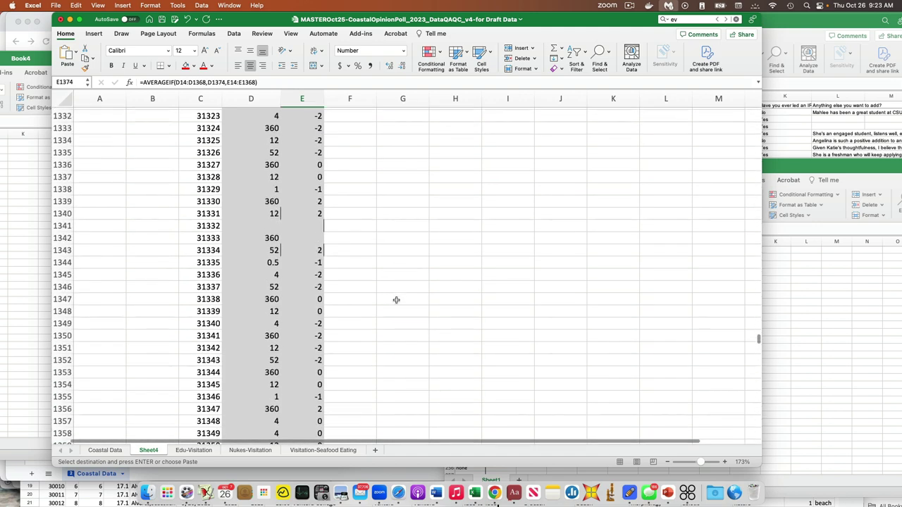
pyautogui.click(272, 256)
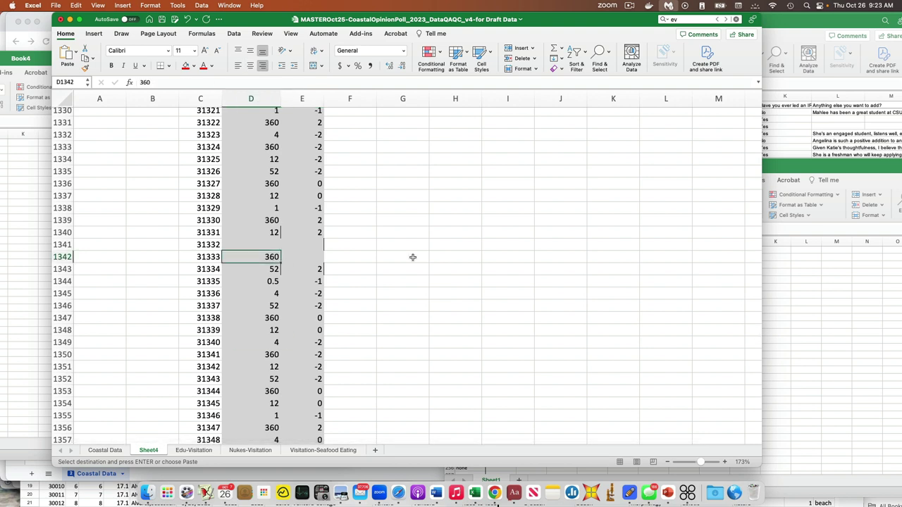
pyautogui.press('Right')
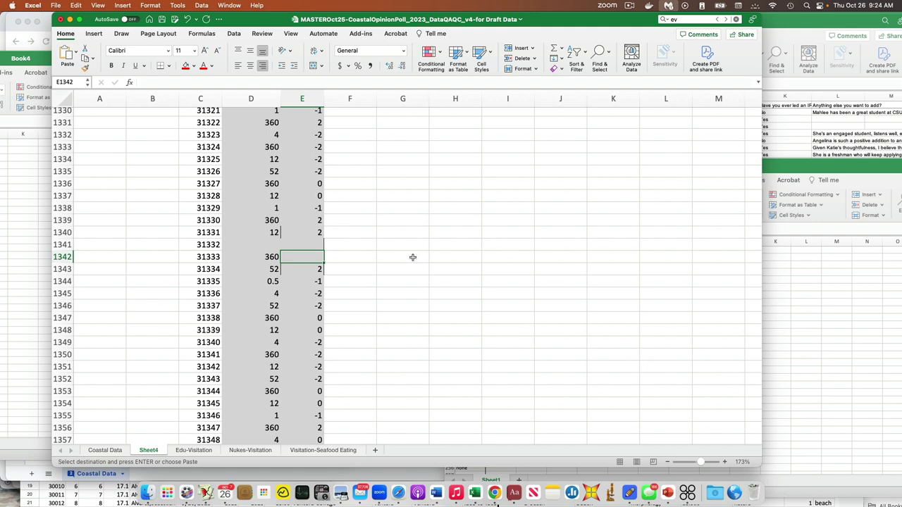
pyautogui.scroll(-10, 412, 258)
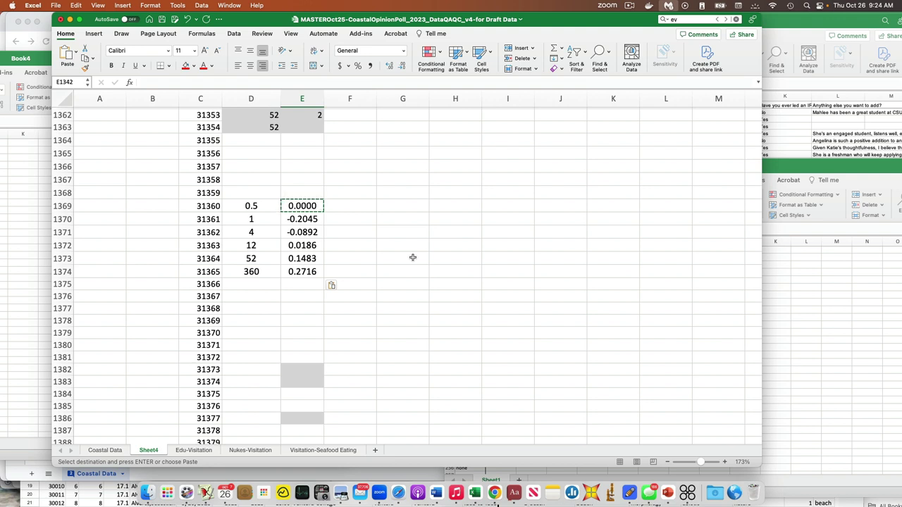
pyautogui.click(409, 260)
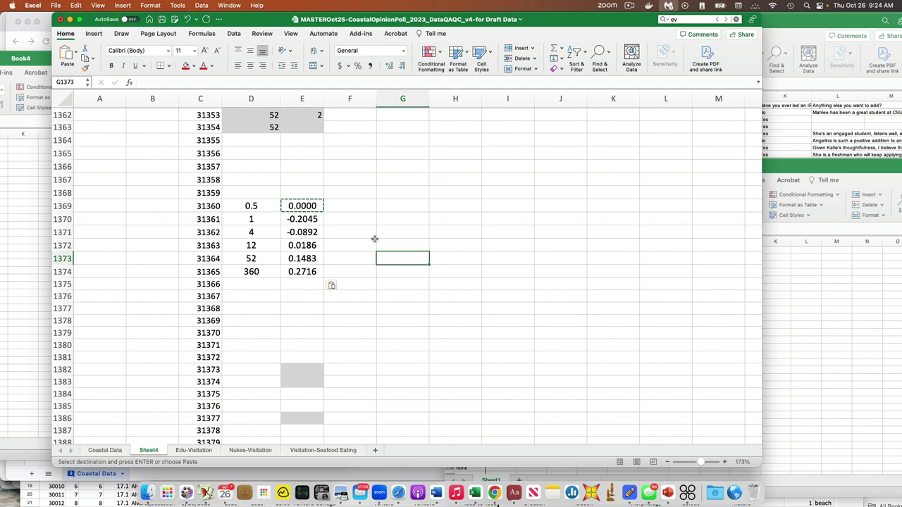
pyautogui.scroll(20, 374, 239)
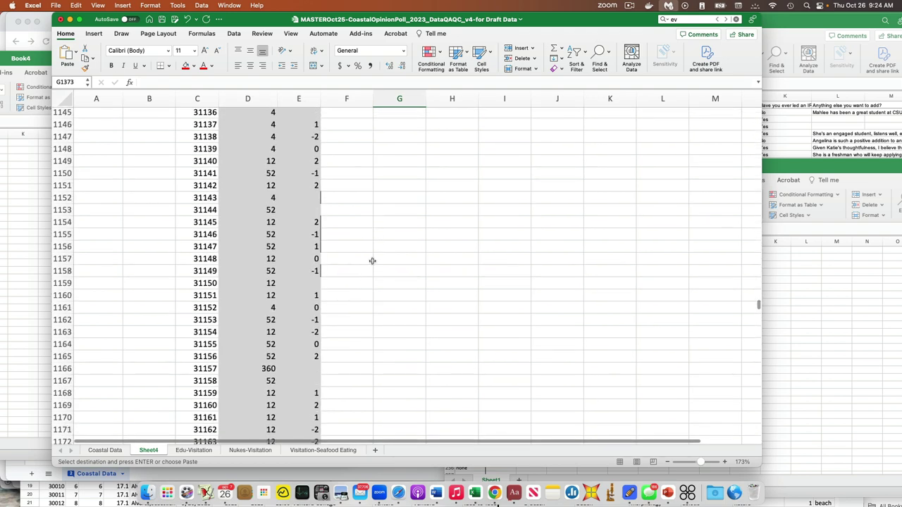
# - Switch to Chrome, bring up the Coastal Poster Template 23v04-Current Sandbox presentation and widen the browser window
pyautogui.click(503, 494)
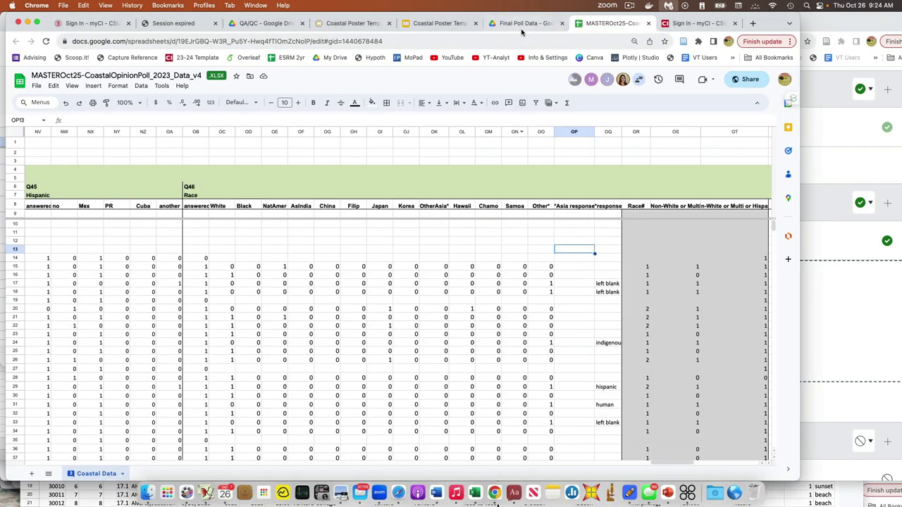
pyautogui.click(522, 25)
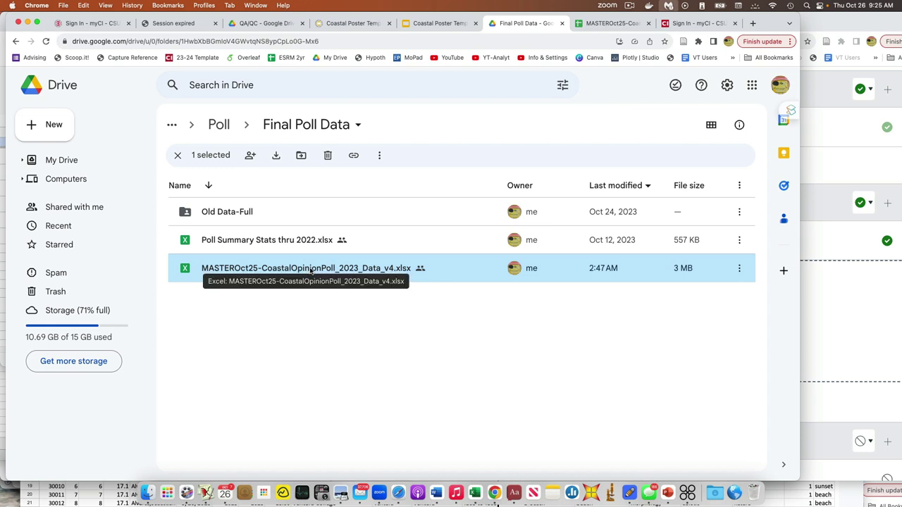
pyautogui.click(670, 496)
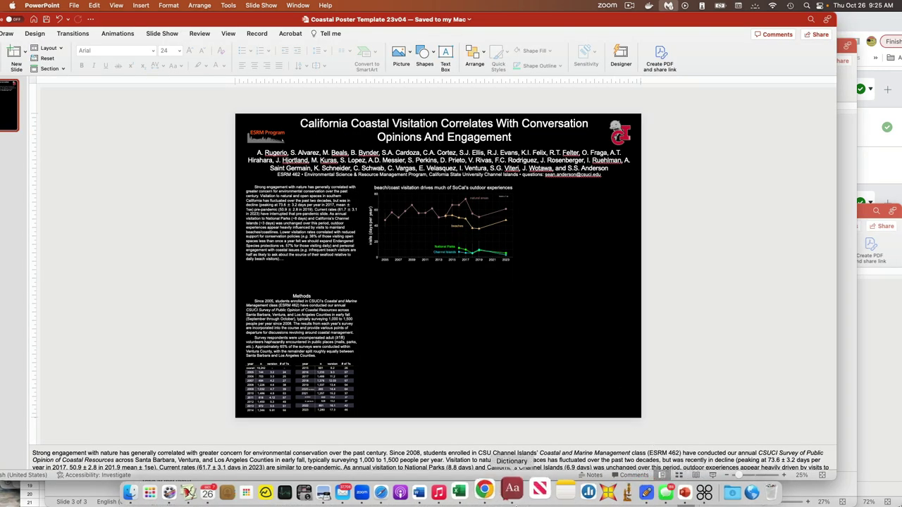
pyautogui.click(485, 491)
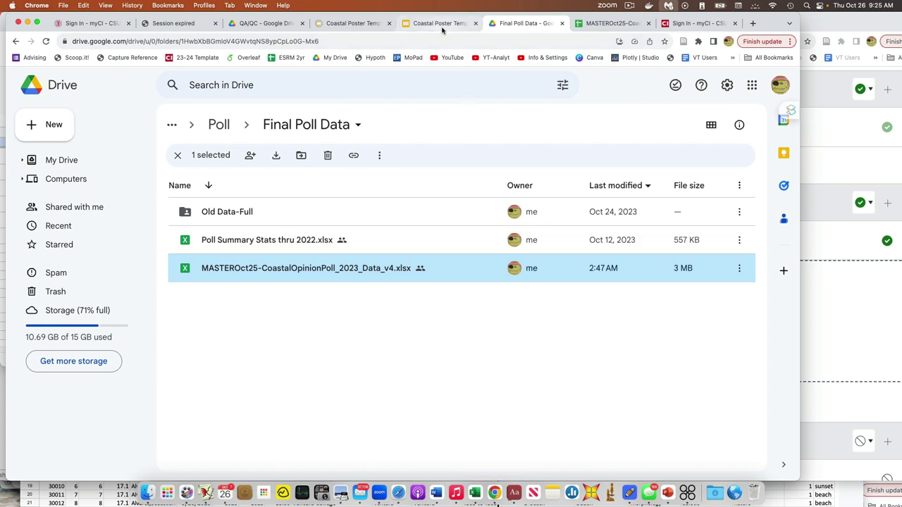
pyautogui.click(442, 26)
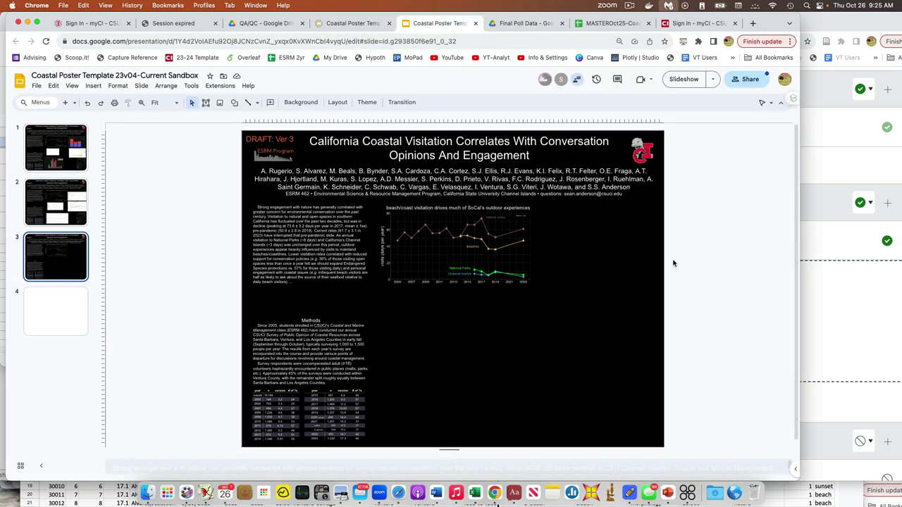
pyautogui.moveTo(798, 480); pyautogui.dragTo(858, 494)
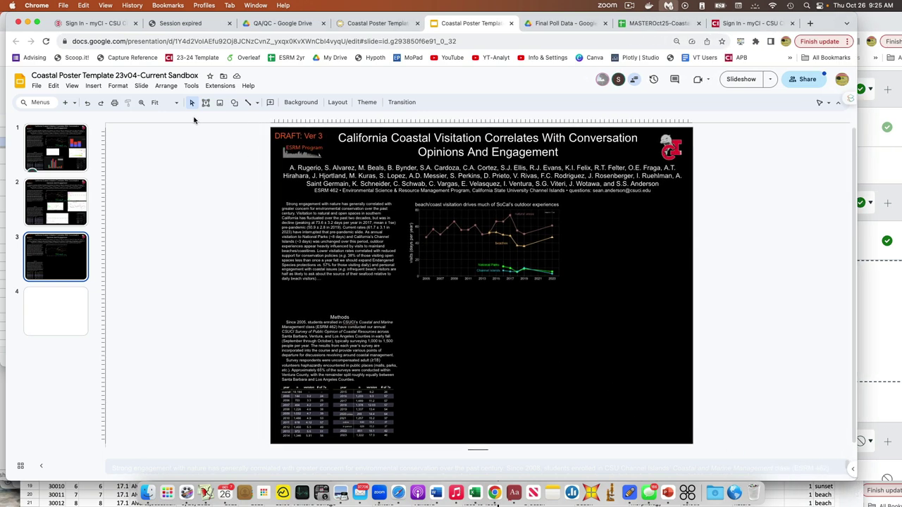
# - Look through the poster drafts on slides 1, 2 and 3 to compare their content
pyautogui.click(62, 163)
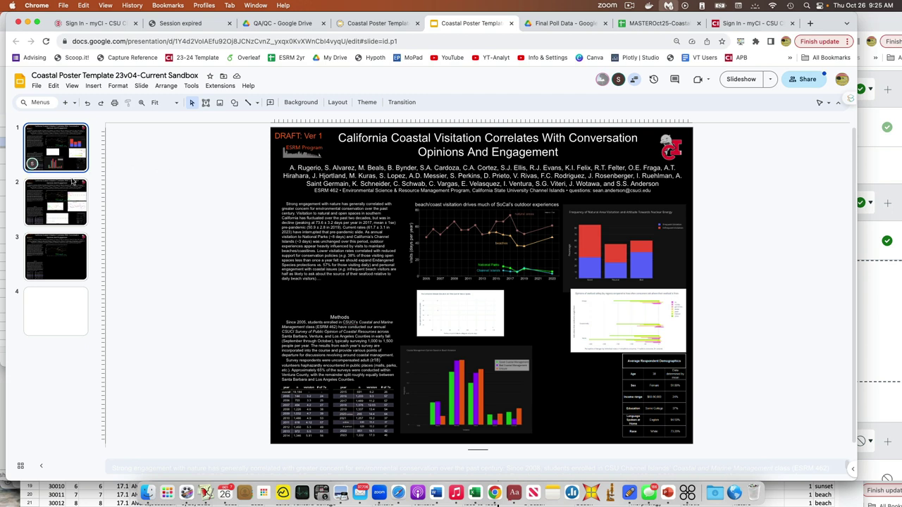
pyautogui.click(74, 212)
pyautogui.click(68, 258)
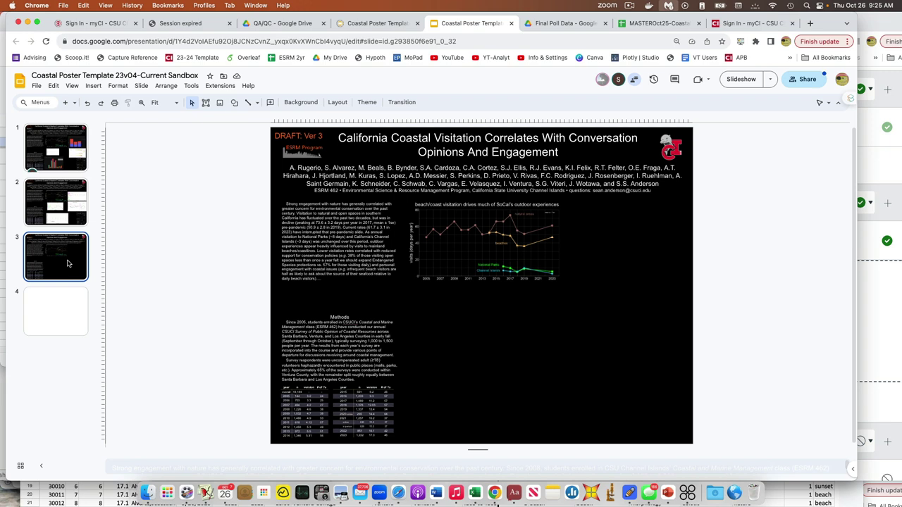
# - Show the Ver 1 poster draft on slide 1 at 75% zoom and examine its beach/coast visitation chart
pyautogui.click(69, 160)
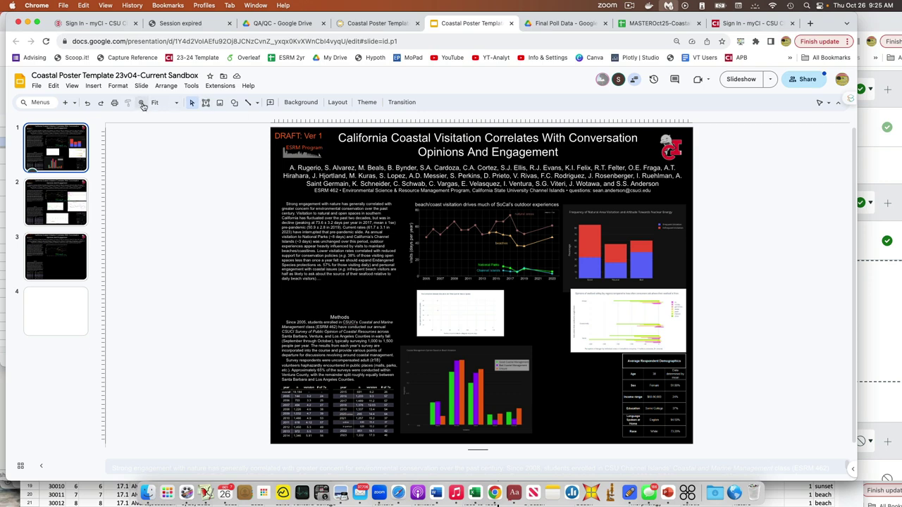
pyautogui.click(174, 103)
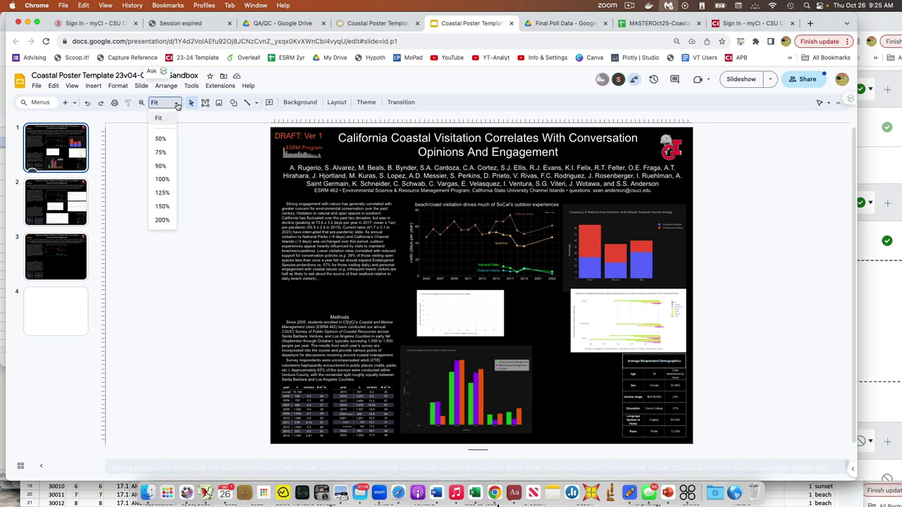
pyautogui.click(169, 152)
pyautogui.scroll(3, 219, 196)
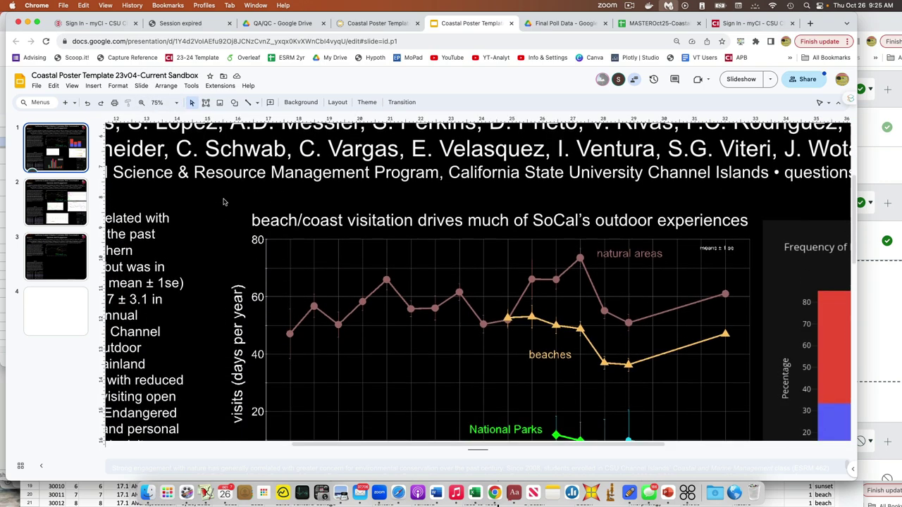
pyautogui.scroll(-3, 223, 202)
pyautogui.scroll(2, 222, 202)
pyautogui.scroll(-2, 222, 202)
pyautogui.scroll(2, 223, 202)
# - Examine the education versus time in natural spaces plot and the Coastal Management Opinion Based on Beach Visitation chart
pyautogui.scroll(-5, 223, 202)
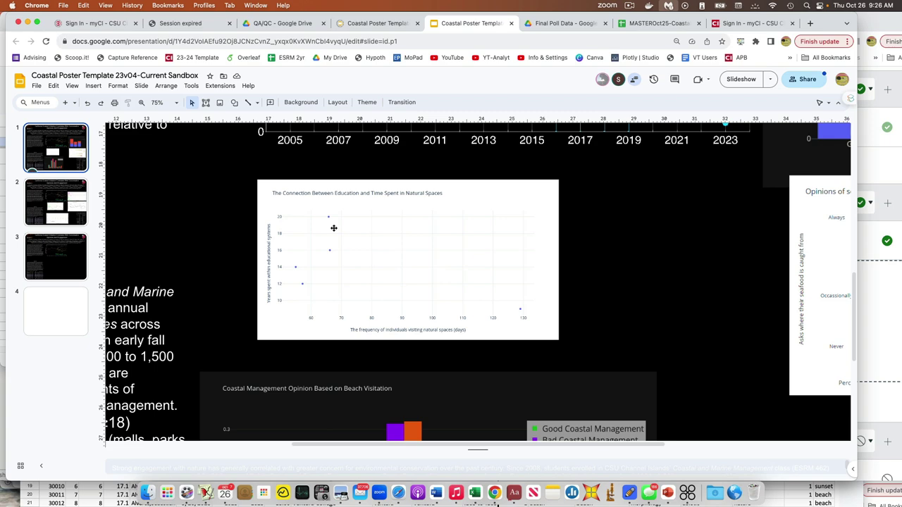
pyautogui.scroll(-10, 333, 228)
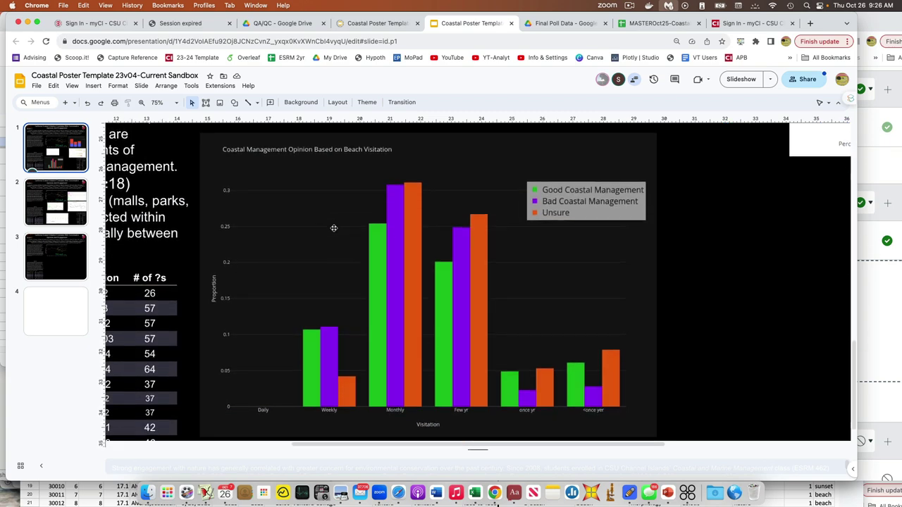
pyautogui.scroll(-1, 333, 228)
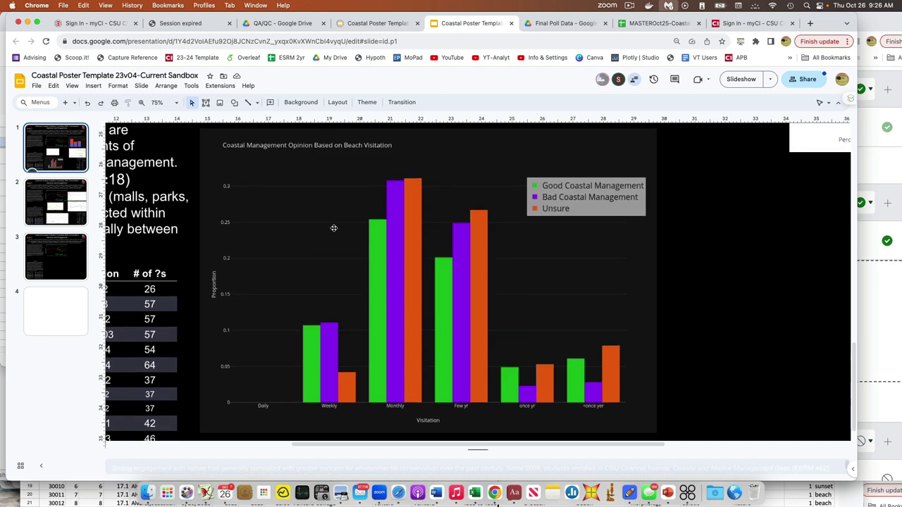
pyautogui.scroll(11, 333, 228)
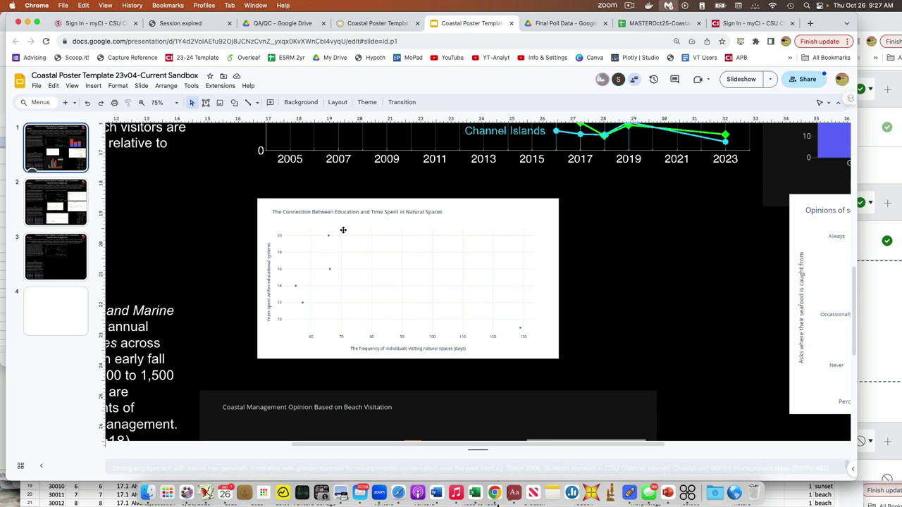
pyautogui.scroll(-10, 343, 229)
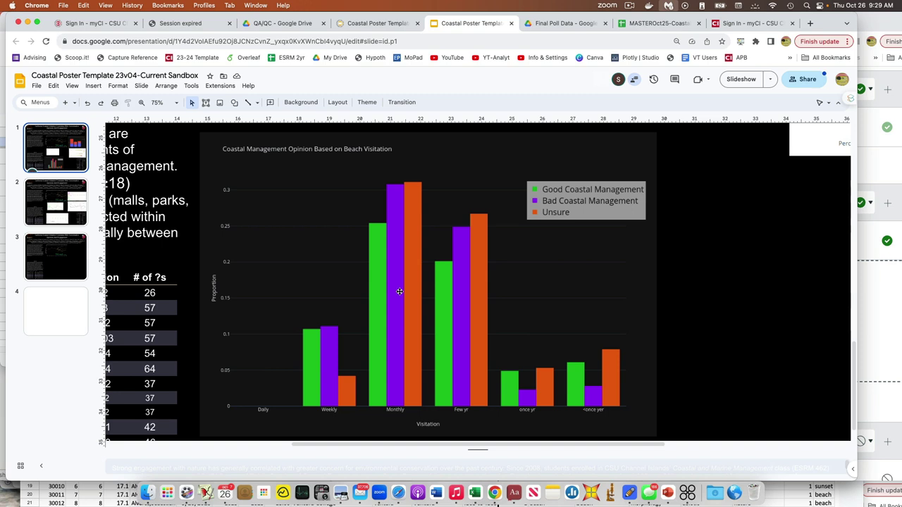
pyautogui.scroll(1, 399, 291)
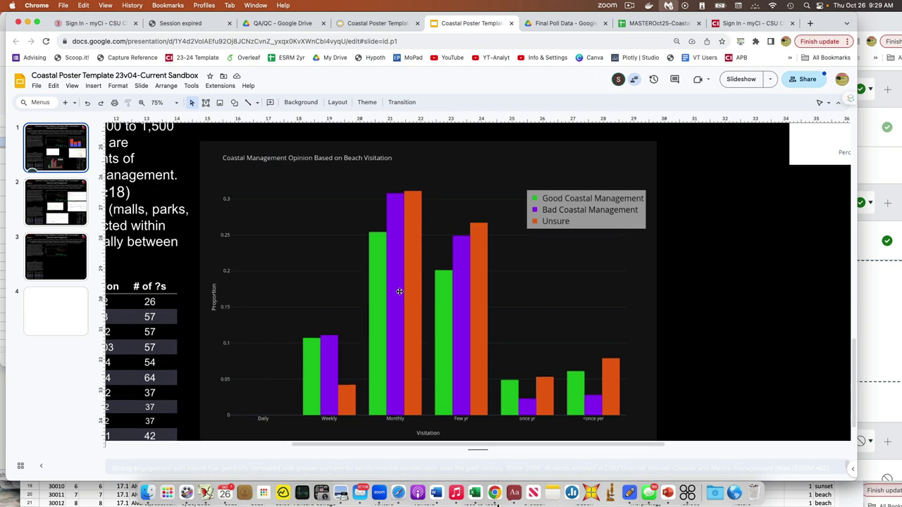
# - Examine the chart of natural area visitation frequency and attitude towards nuclear energy on the Ver 1 poster
pyautogui.scroll(6, 398, 291)
pyautogui.hscroll(4, 399, 291)
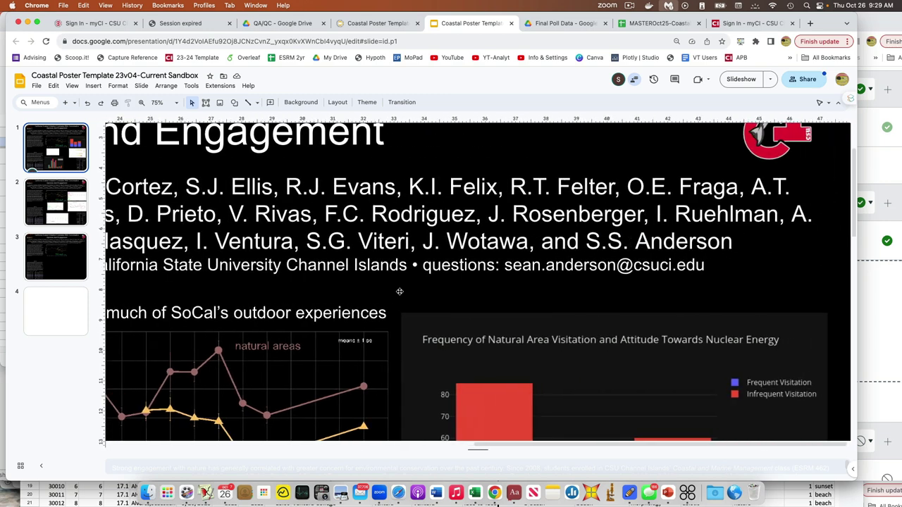
pyautogui.scroll(-3, 399, 291)
pyautogui.scroll(-3, 398, 291)
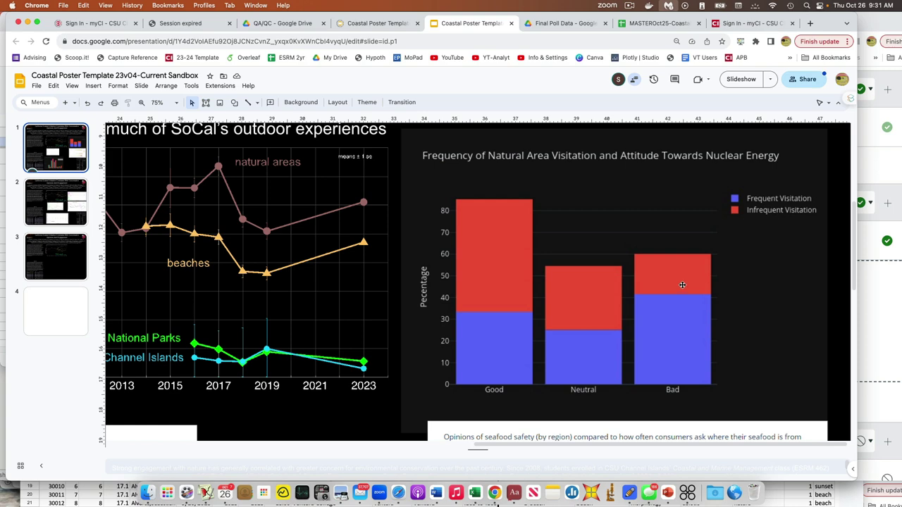
# - Examine the chart comparing seafood safety opinions by region with how often consumers ask where seafood is from
pyautogui.scroll(-6, 682, 284)
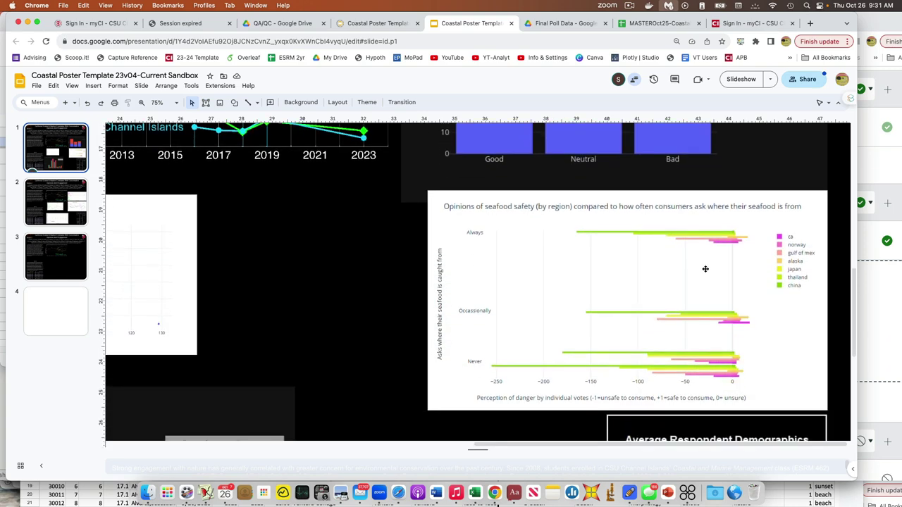
pyautogui.scroll(-1, 708, 275)
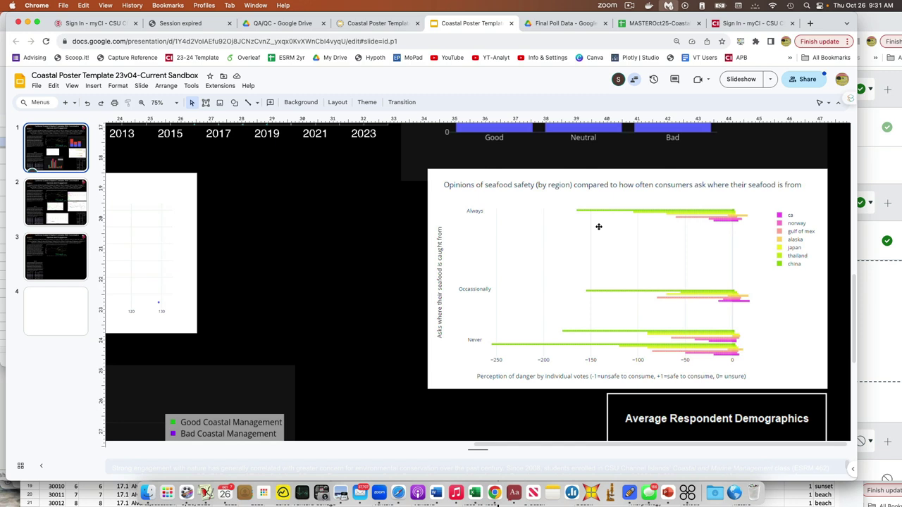
pyautogui.scroll(-1, 603, 229)
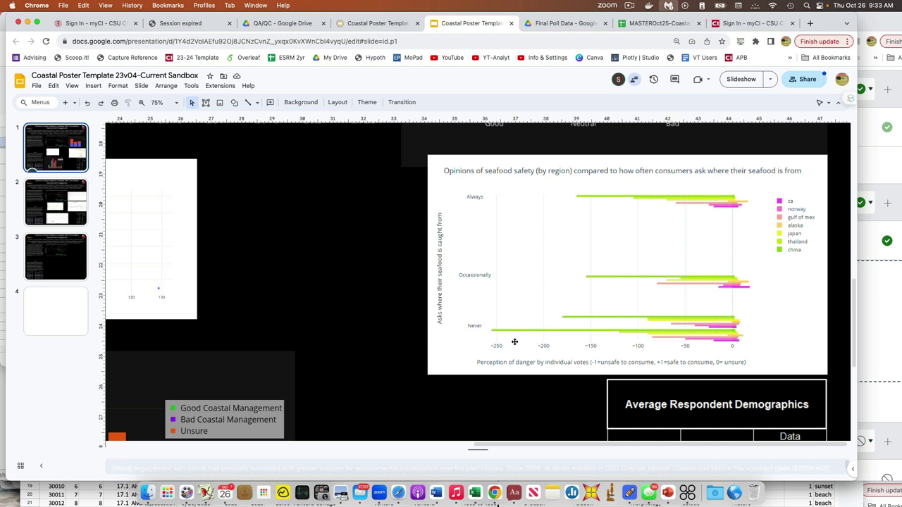
pyautogui.scroll(-1, 515, 341)
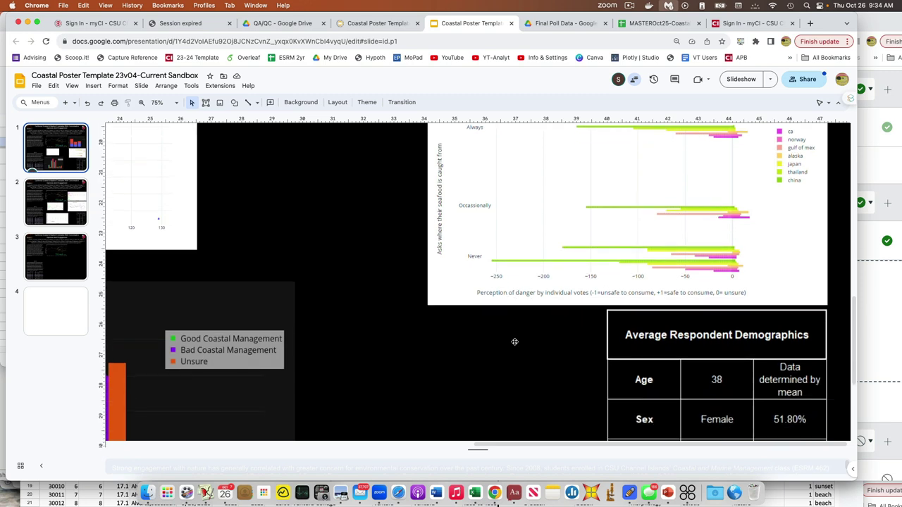
# - Review the Average Respondent Demographics table beside the coastal management chart, reducing the slide zoom to 56%
pyautogui.scroll(-5, 515, 341)
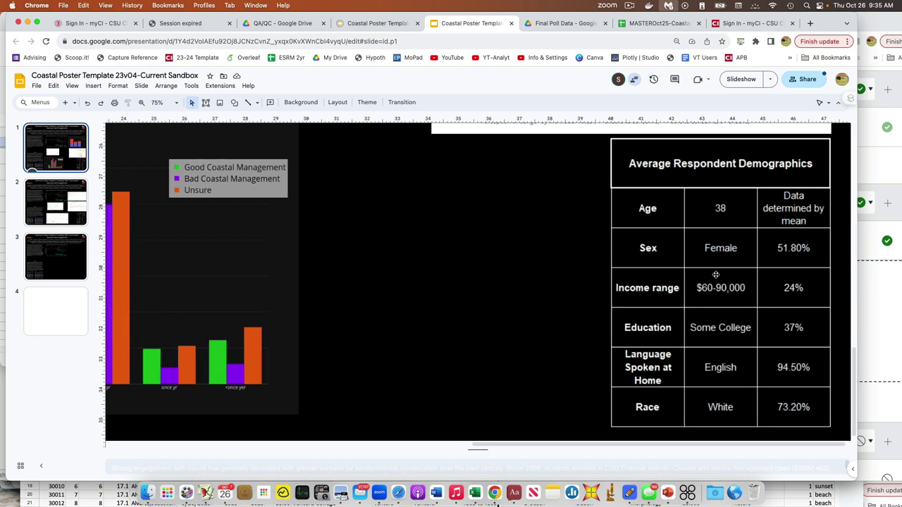
pyautogui.hscroll(-4, 715, 275)
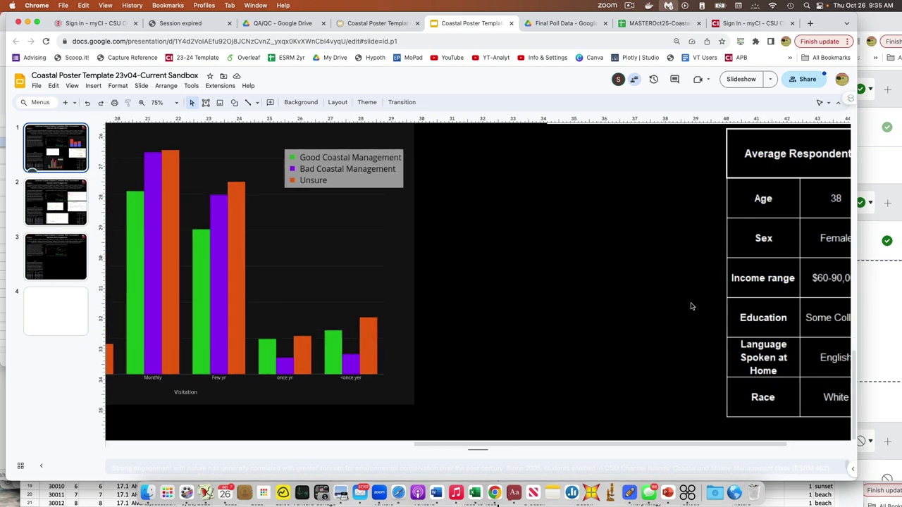
pyautogui.scroll(-2, 687, 307)
pyautogui.scroll(-5, 687, 306)
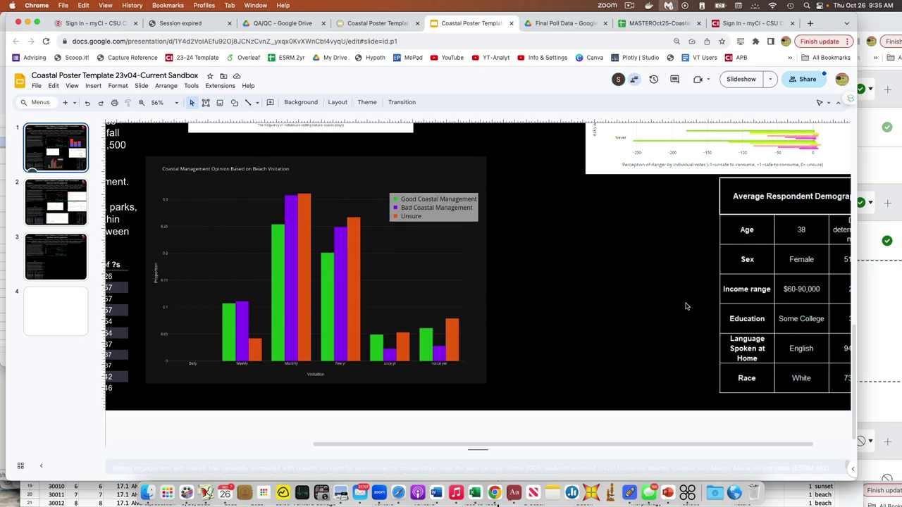
# - Go to slide 2 and examine the plot of educational attainment versus visitation in days per year
pyautogui.scroll(-2, 687, 306)
pyautogui.scroll(-3, 687, 306)
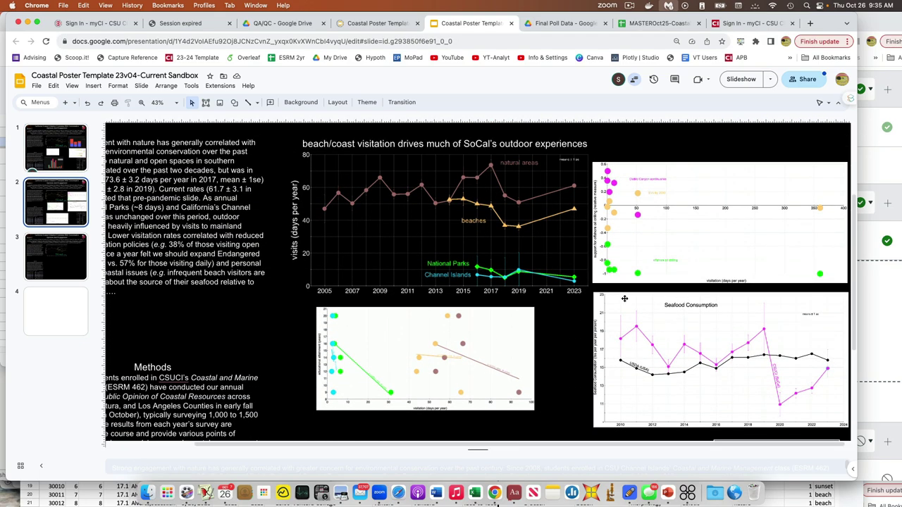
pyautogui.scroll(-1, 623, 299)
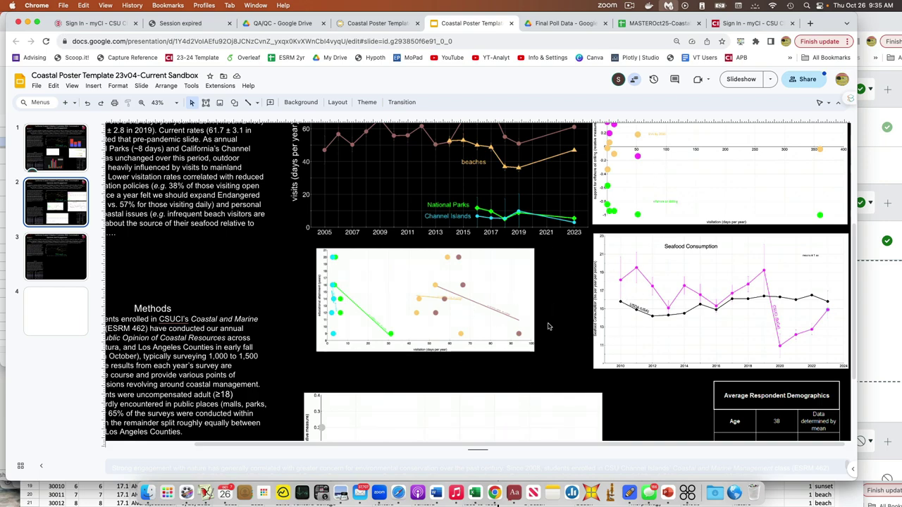
pyautogui.scroll(2, 444, 325)
pyautogui.scroll(5, 445, 325)
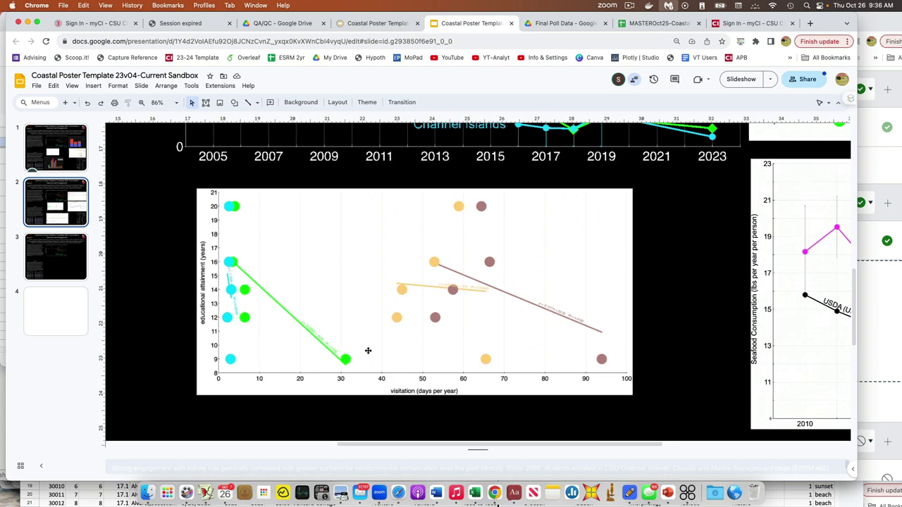
pyautogui.scroll(4, 368, 350)
pyautogui.scroll(2, 368, 350)
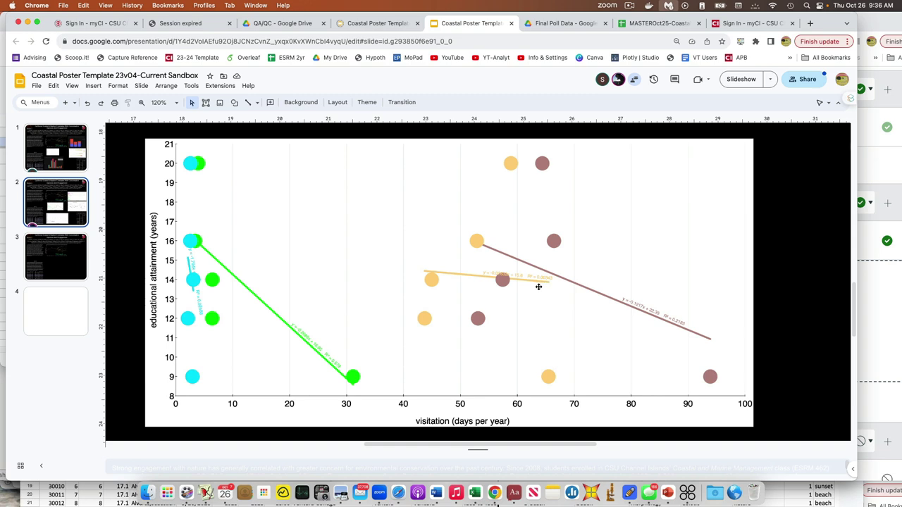
pyautogui.scroll(-1, 539, 287)
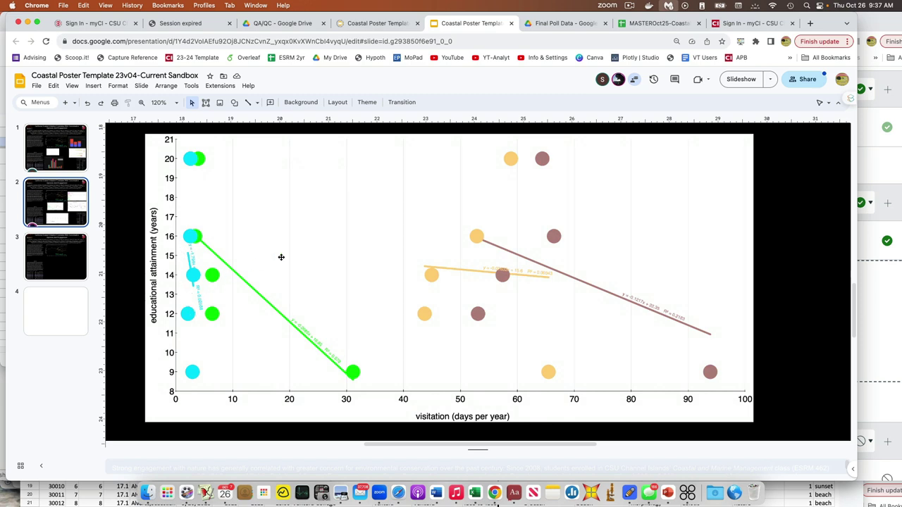
# - Examine the vertical axis label and scale of the "good management of coast?" scatter plot below the educational attainment plot
pyautogui.scroll(-10, 281, 257)
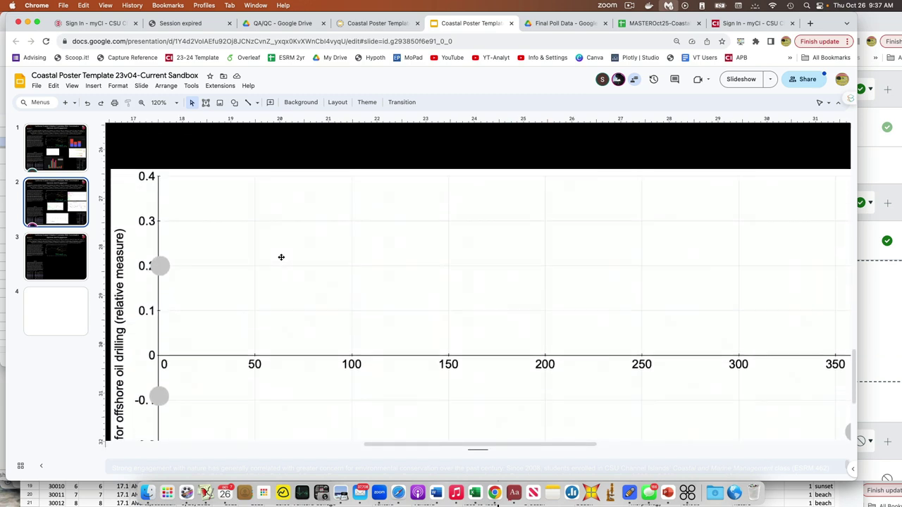
pyautogui.scroll(-5, 281, 257)
pyautogui.hscroll(-2, 281, 257)
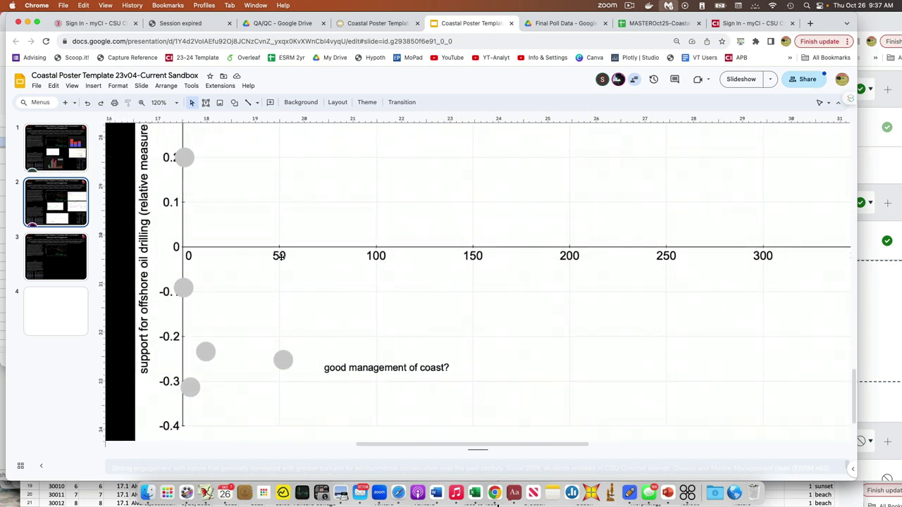
pyautogui.scroll(3, 281, 257)
pyautogui.scroll(1, 282, 257)
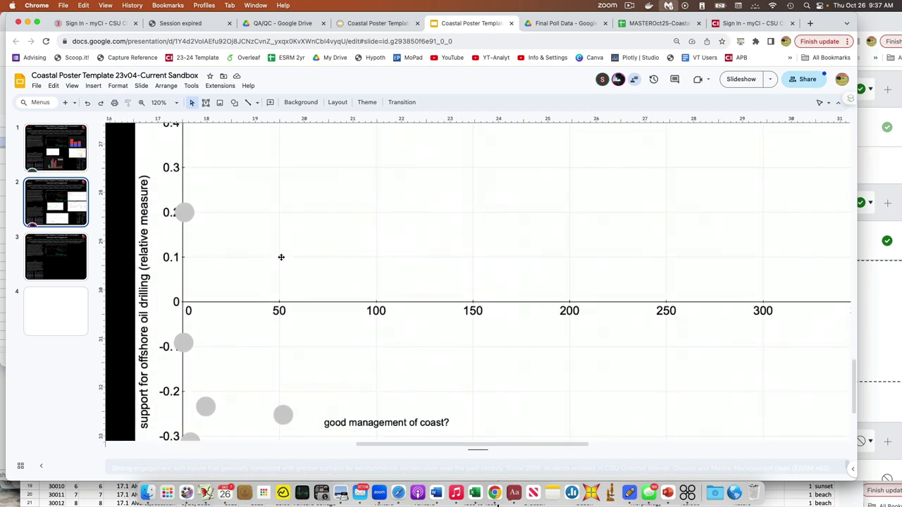
pyautogui.scroll(-2, 279, 267)
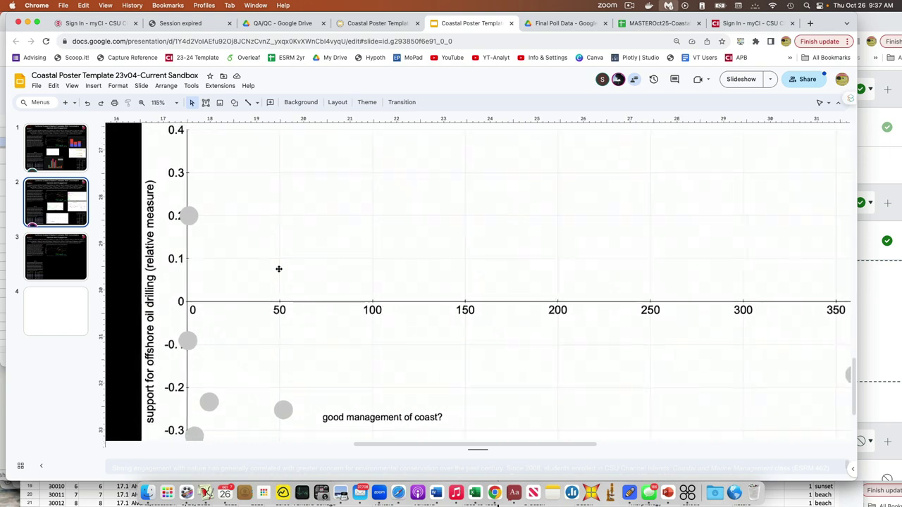
pyautogui.scroll(8, 279, 268)
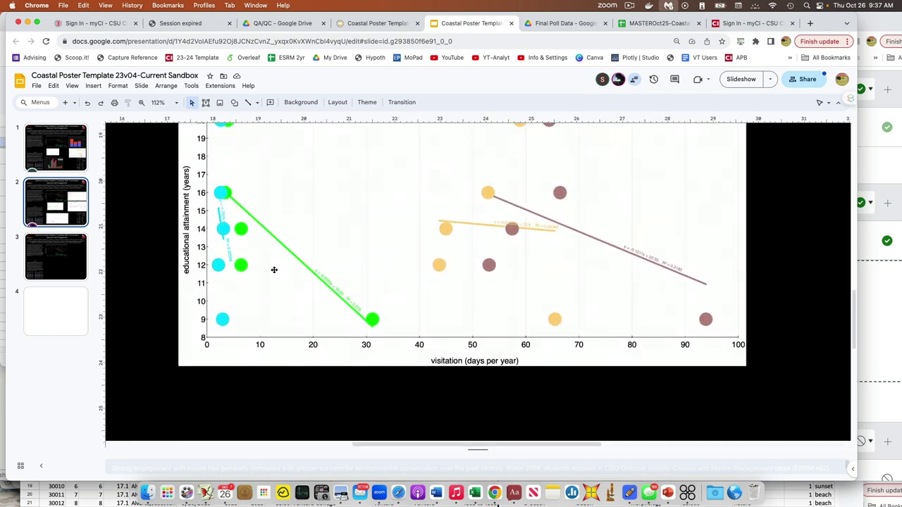
pyautogui.scroll(-5, 274, 270)
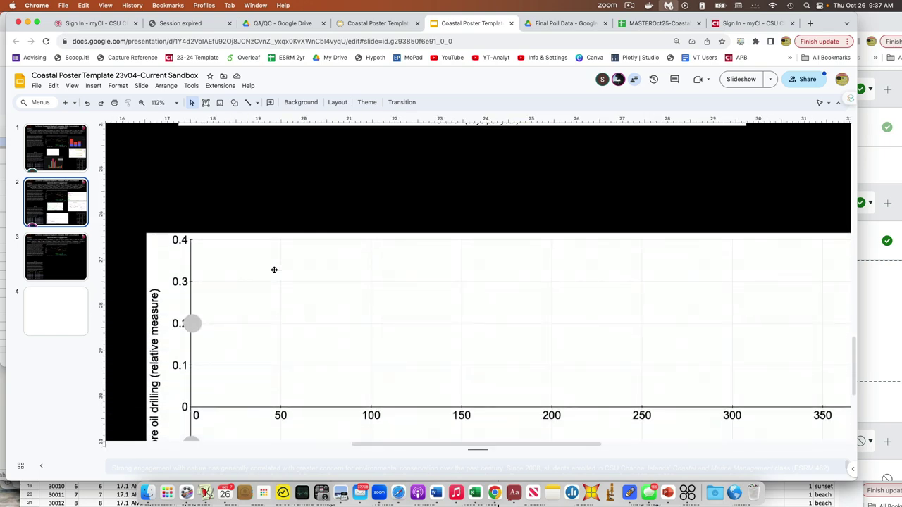
pyautogui.scroll(-1, 274, 270)
pyautogui.scroll(-2, 274, 270)
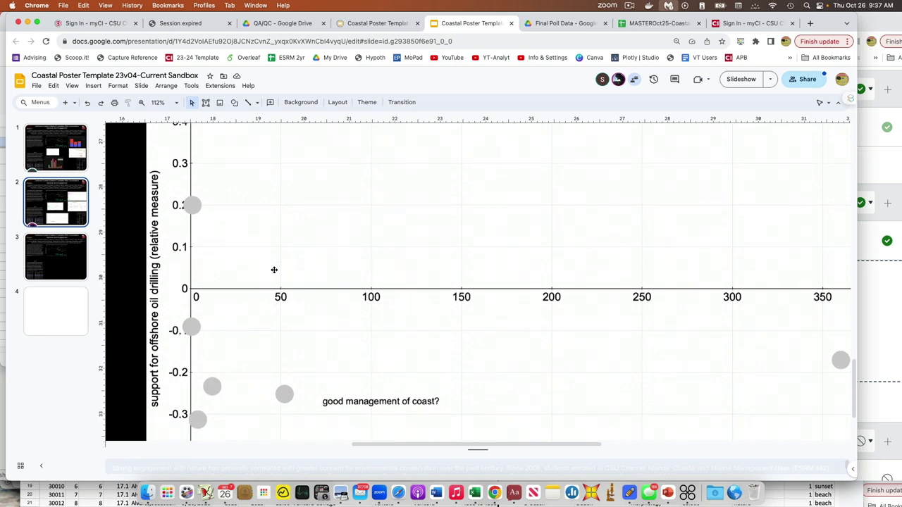
pyautogui.scroll(1, 274, 270)
pyautogui.scroll(-1, 274, 270)
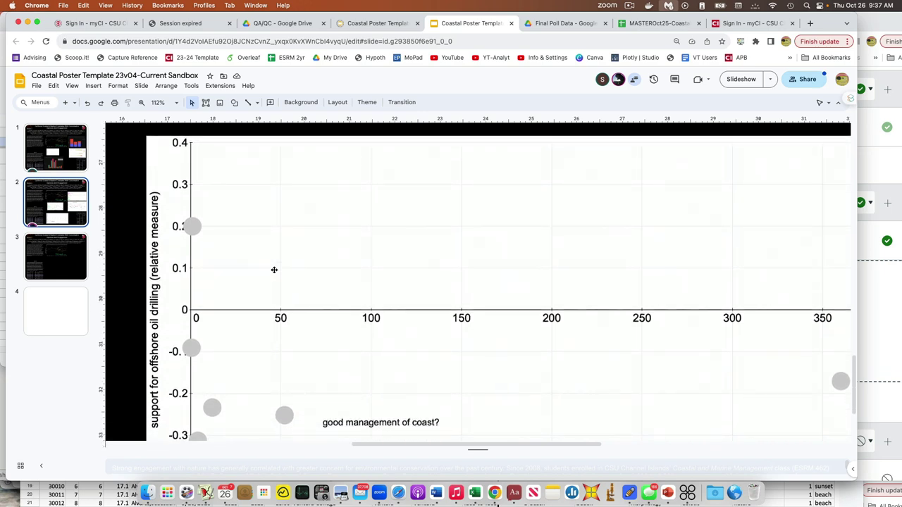
pyautogui.scroll(-3, 274, 270)
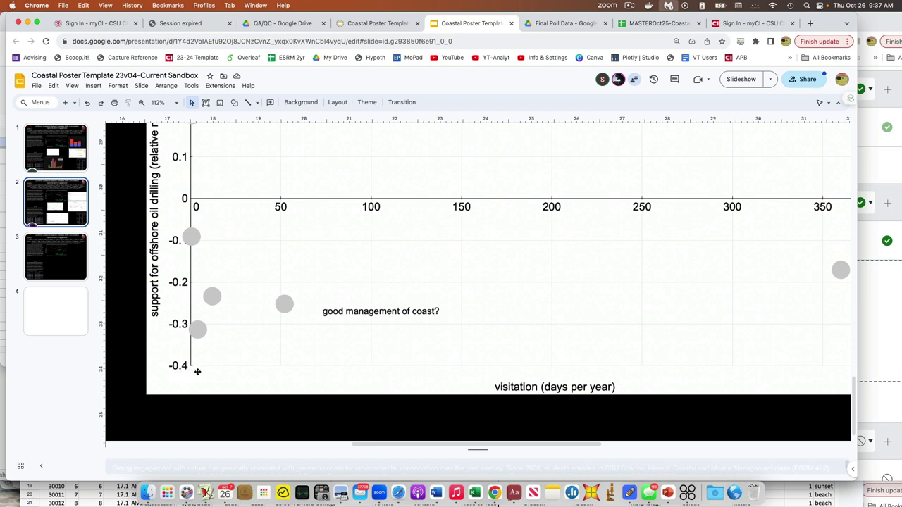
pyautogui.scroll(3, 197, 371)
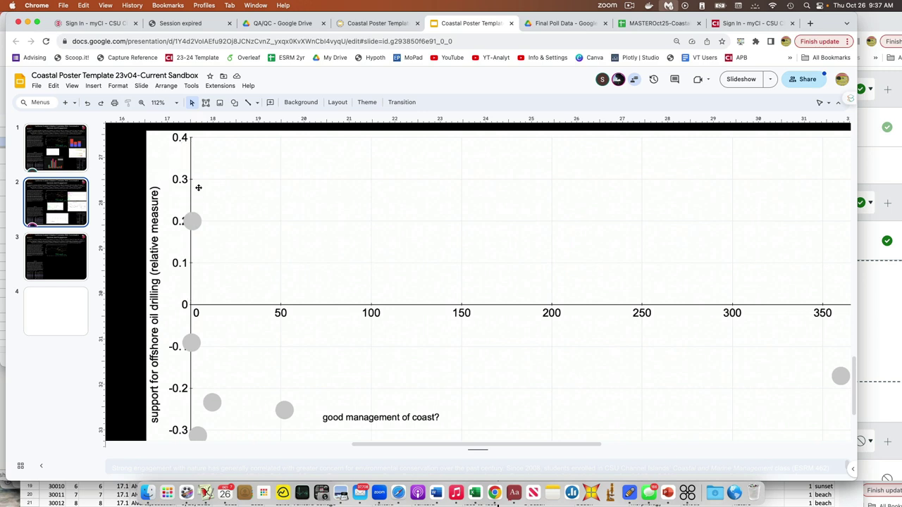
pyautogui.scroll(-1, 265, 242)
pyautogui.scroll(-3, 265, 243)
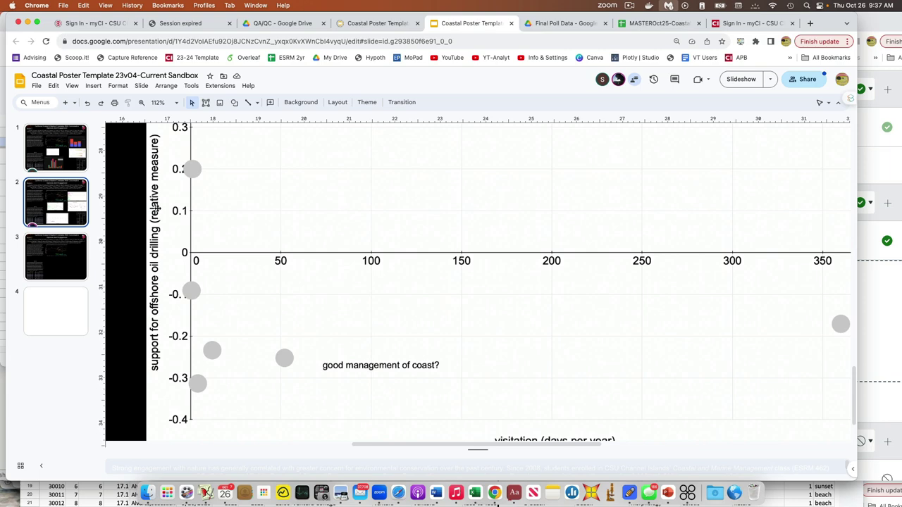
pyautogui.scroll(-2, 181, 265)
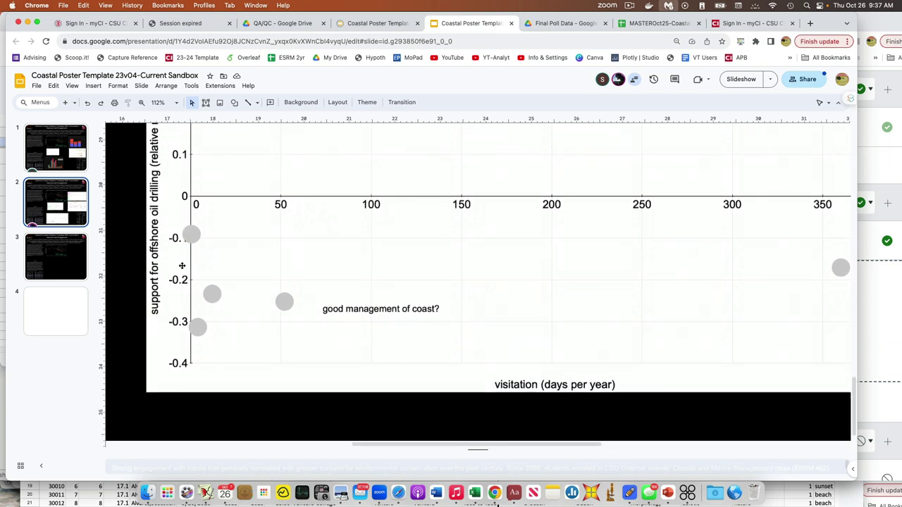
# - Compare the "good management of coast?" data points across the range of visitation days per year, from rare to near-daily visitors
pyautogui.hscroll(-5, 528, 298)
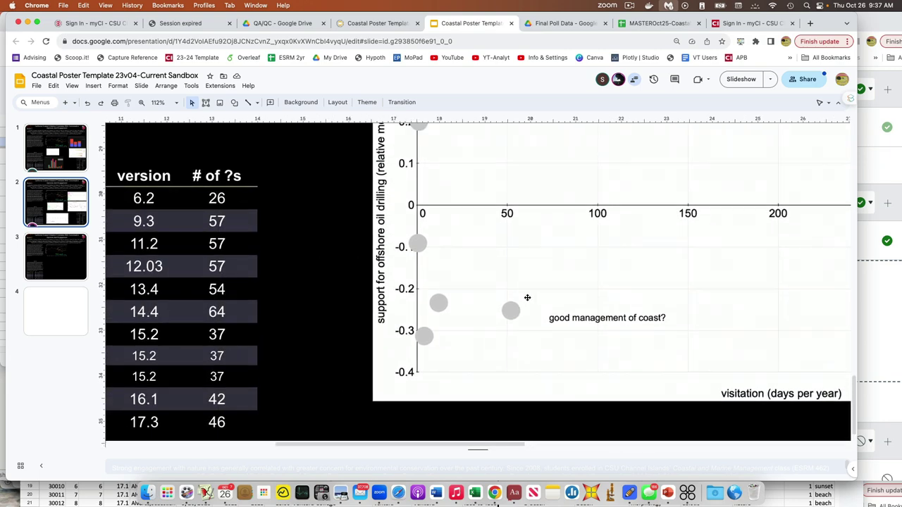
pyautogui.hscroll(3, 527, 297)
pyautogui.hscroll(3, 527, 297)
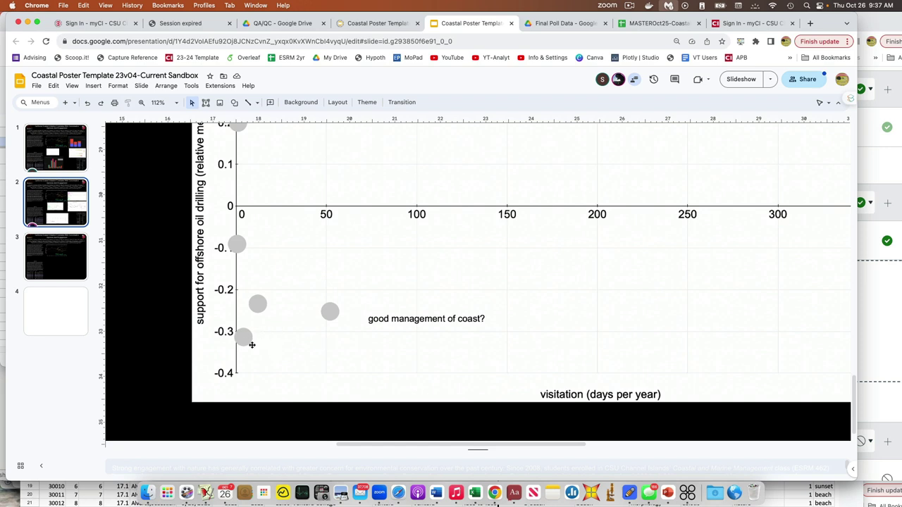
pyautogui.scroll(3, 251, 334)
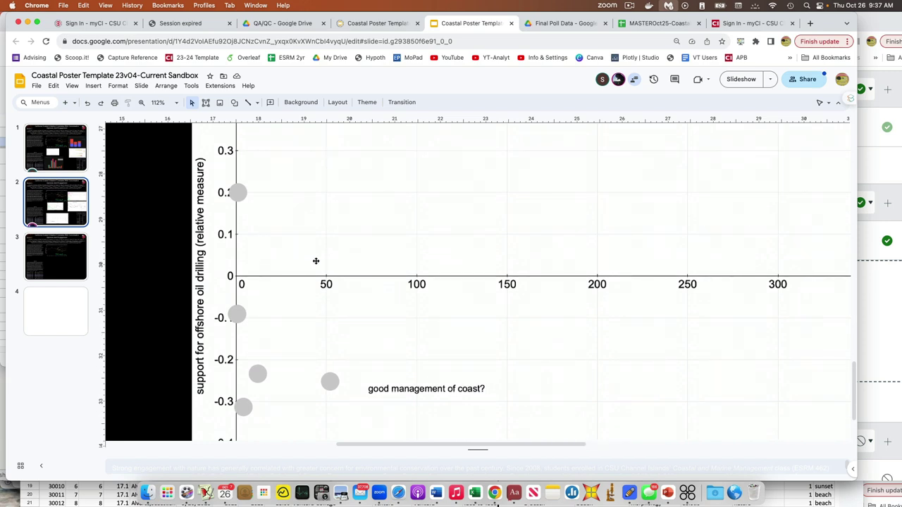
pyautogui.hscroll(6, 366, 305)
pyautogui.hscroll(-4, 367, 305)
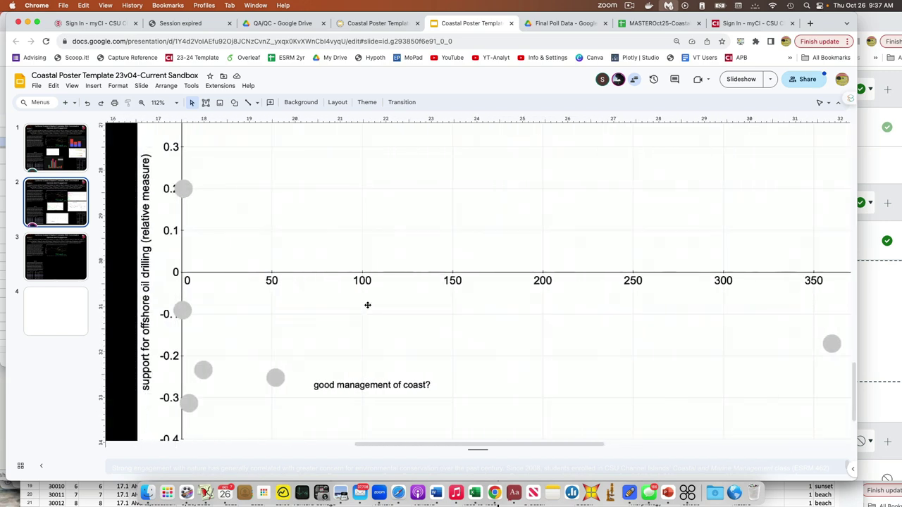
pyautogui.scroll(-1, 367, 305)
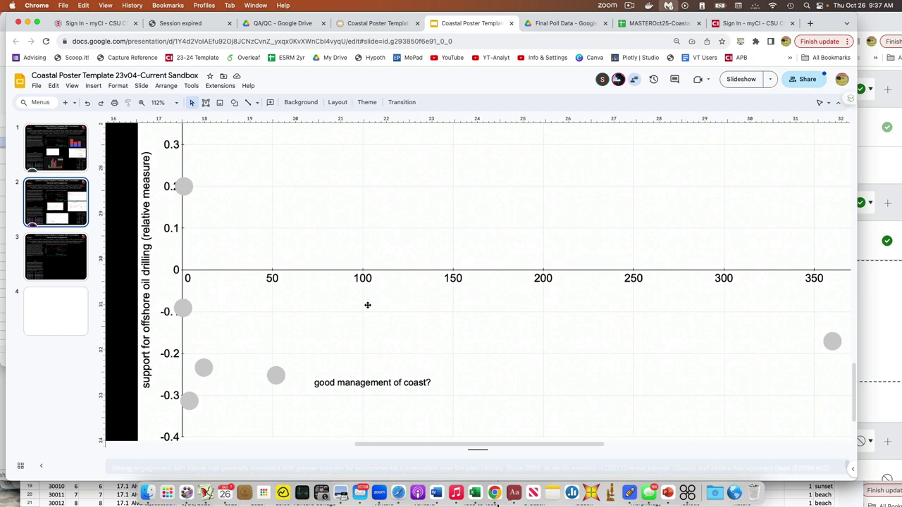
pyautogui.scroll(2, 367, 305)
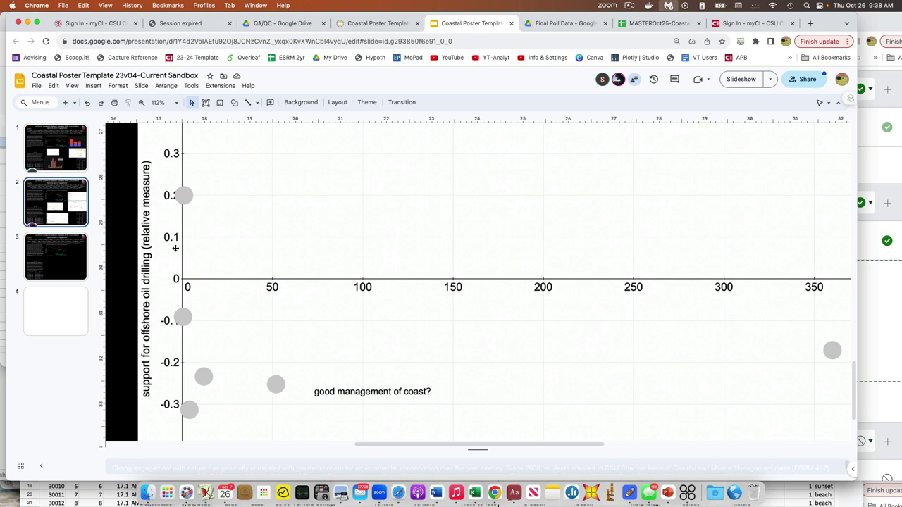
pyautogui.scroll(-1, 176, 248)
pyautogui.hscroll(1, 175, 248)
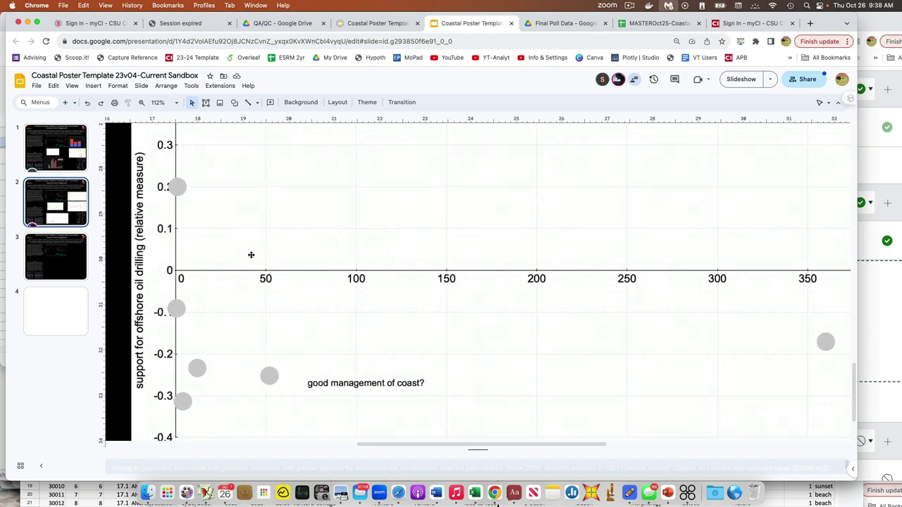
pyautogui.scroll(3, 194, 201)
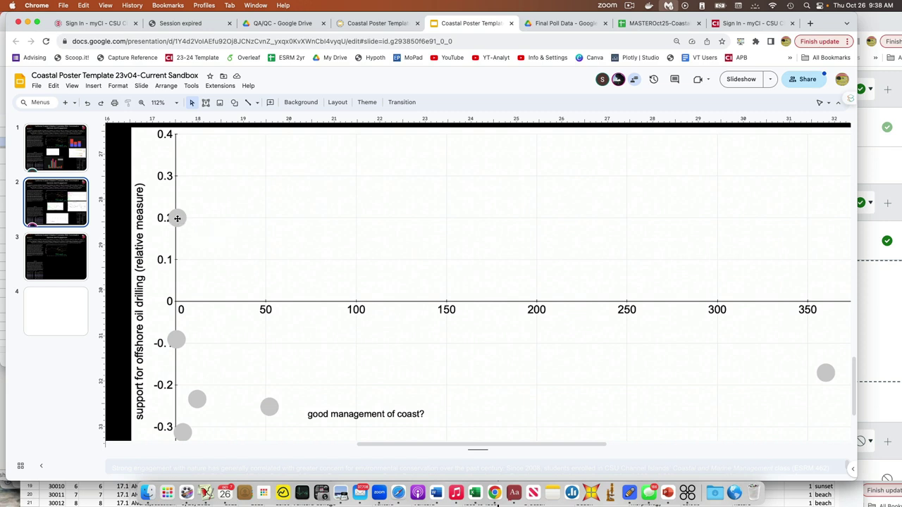
pyautogui.scroll(-1, 181, 223)
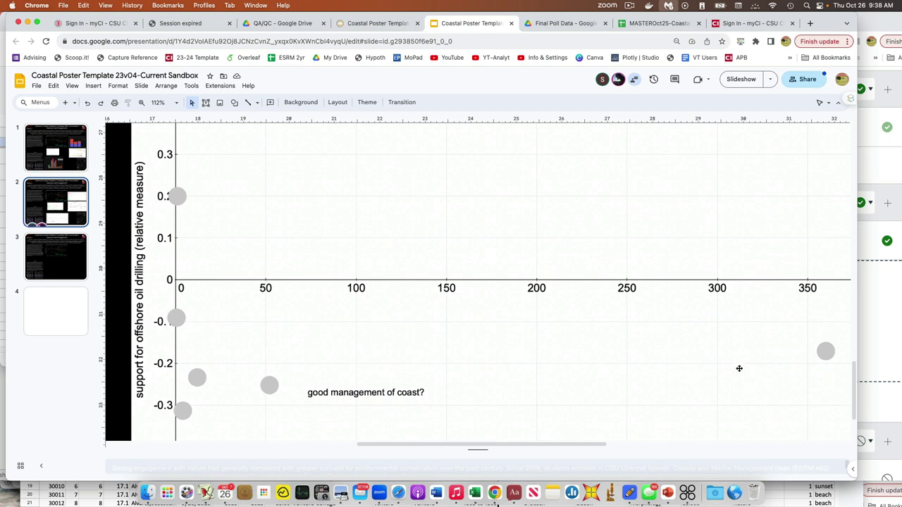
# - Examine the scatter plot of support for Diablo Canyon continuance, EVs by 2035 and offshore oil drilling against visitation days per year
pyautogui.hscroll(15, 739, 369)
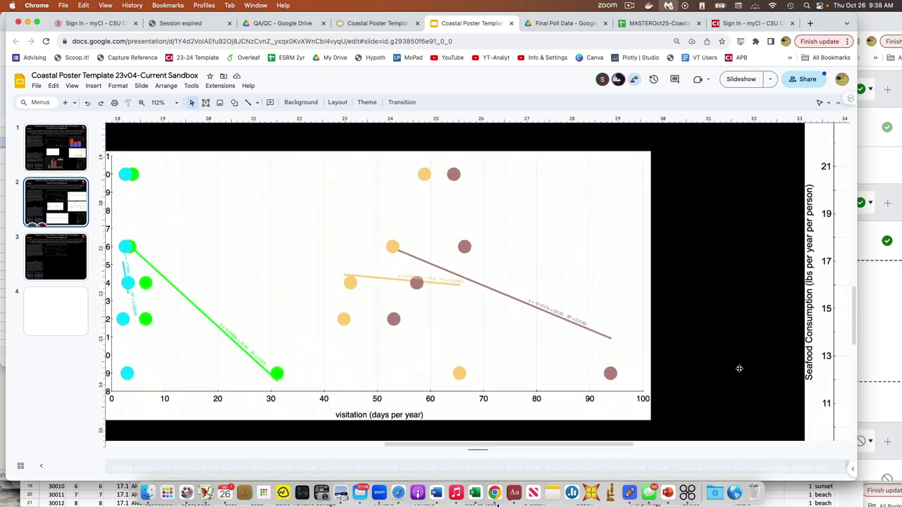
pyautogui.scroll(10, 739, 369)
pyautogui.scroll(-5, 739, 369)
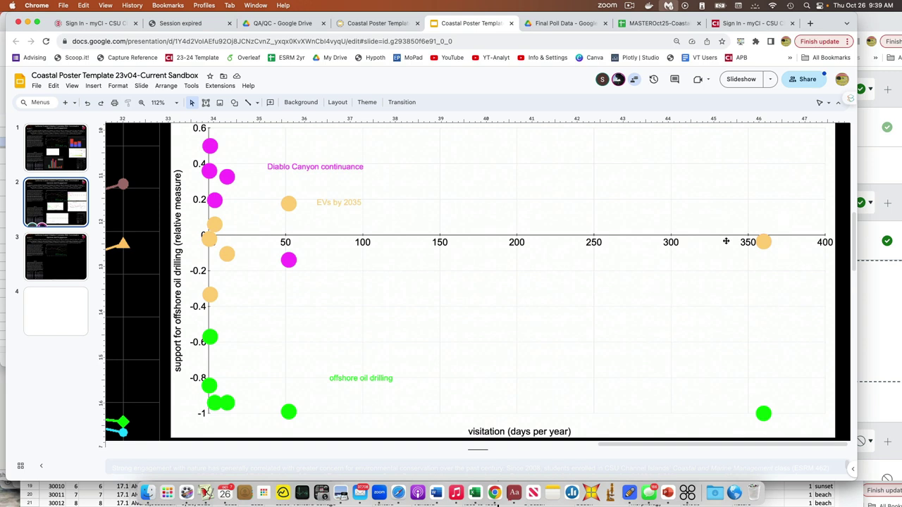
pyautogui.scroll(1, 634, 219)
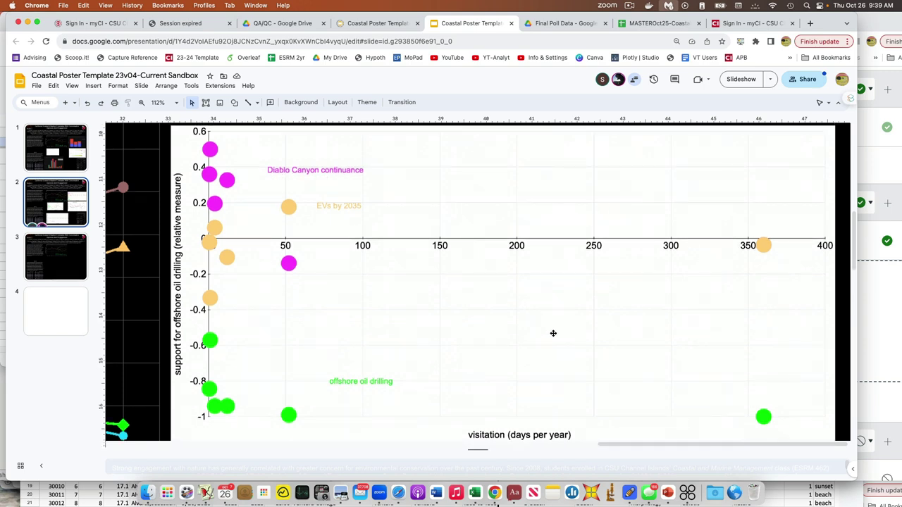
pyautogui.scroll(-2, 633, 279)
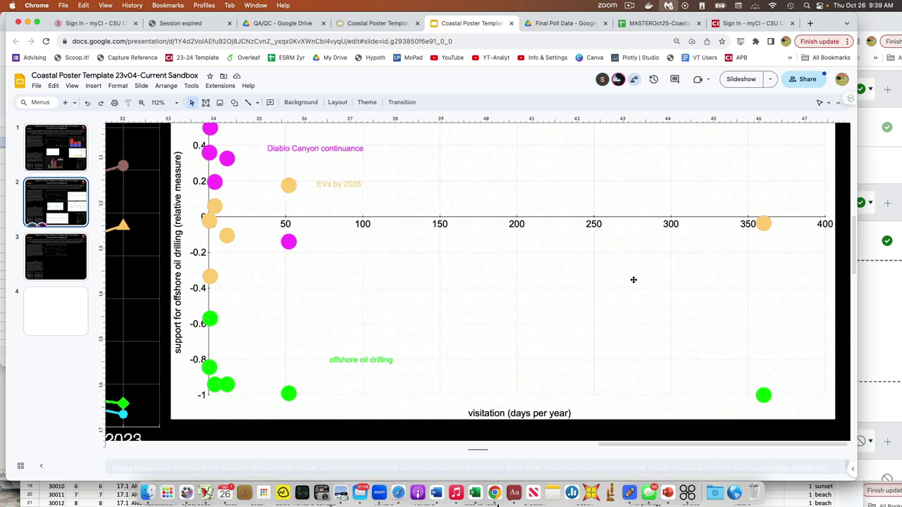
pyautogui.hscroll(-2, 416, 227)
pyautogui.scroll(3, 304, 212)
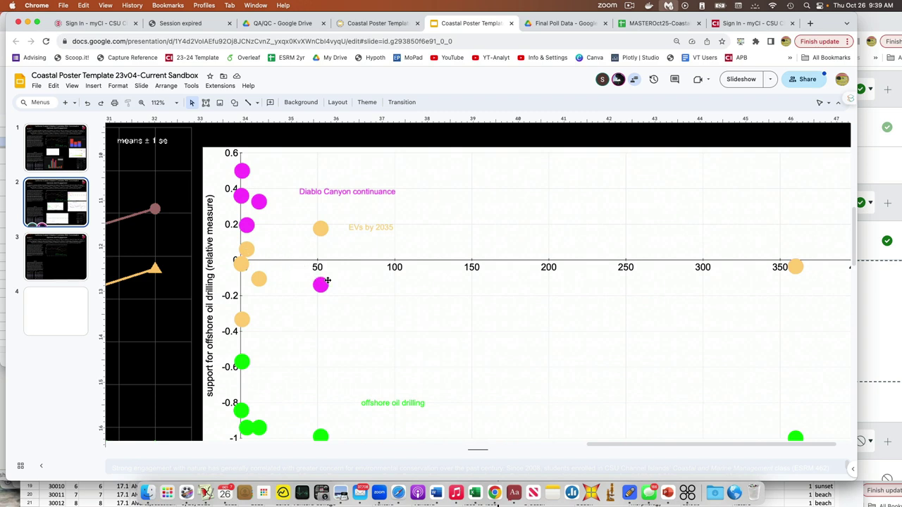
pyautogui.scroll(-1, 388, 286)
pyautogui.scroll(-3, 388, 285)
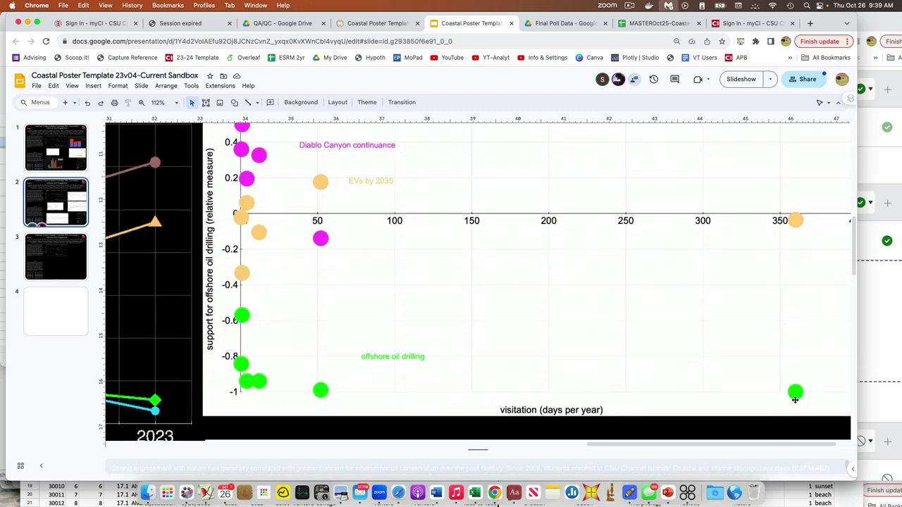
pyautogui.scroll(1, 451, 296)
pyautogui.scroll(2, 451, 296)
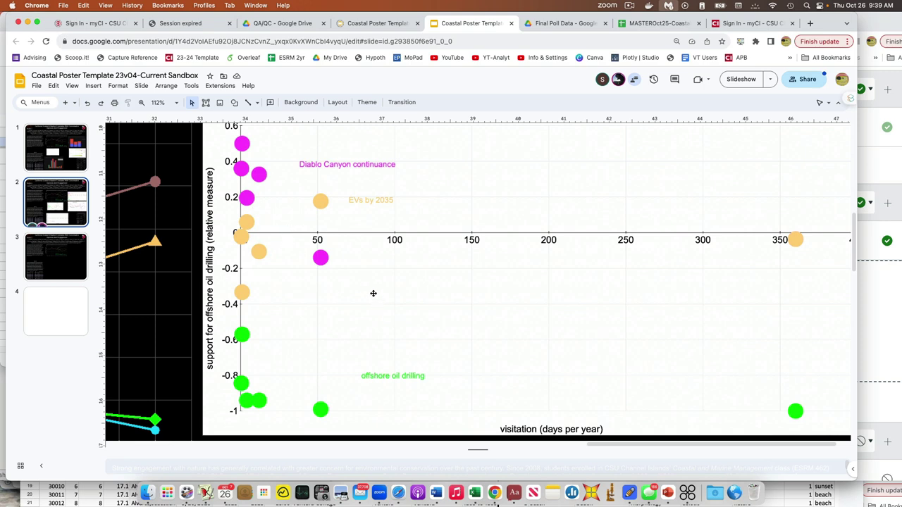
pyautogui.hscroll(3, 373, 293)
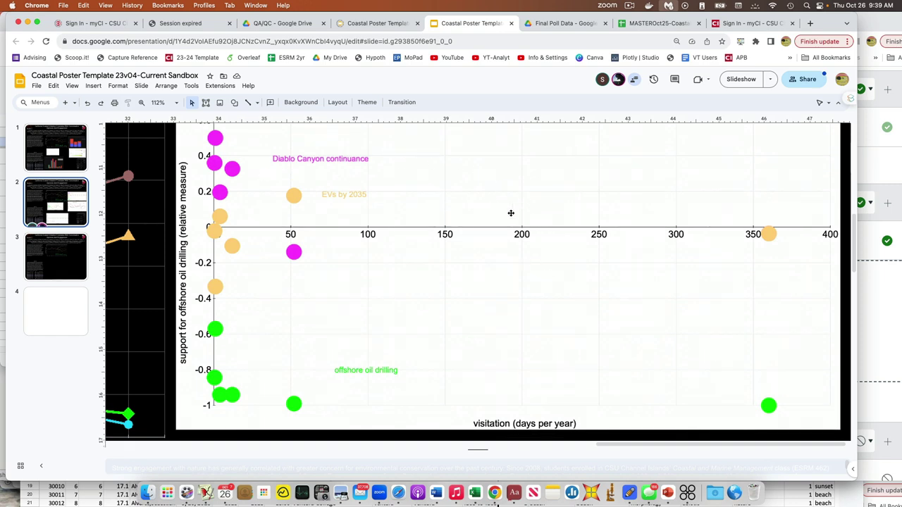
pyautogui.scroll(-2, 548, 225)
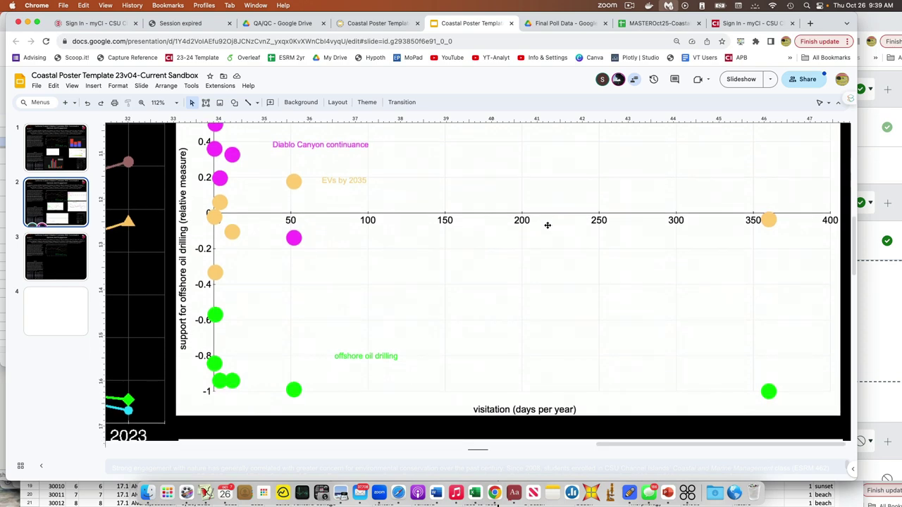
# - Examine the Seafood Consumption chart on slide 2, comparing the USDA (USA) and CSUCI (SoCal) lines over the years
pyautogui.scroll(-10, 548, 225)
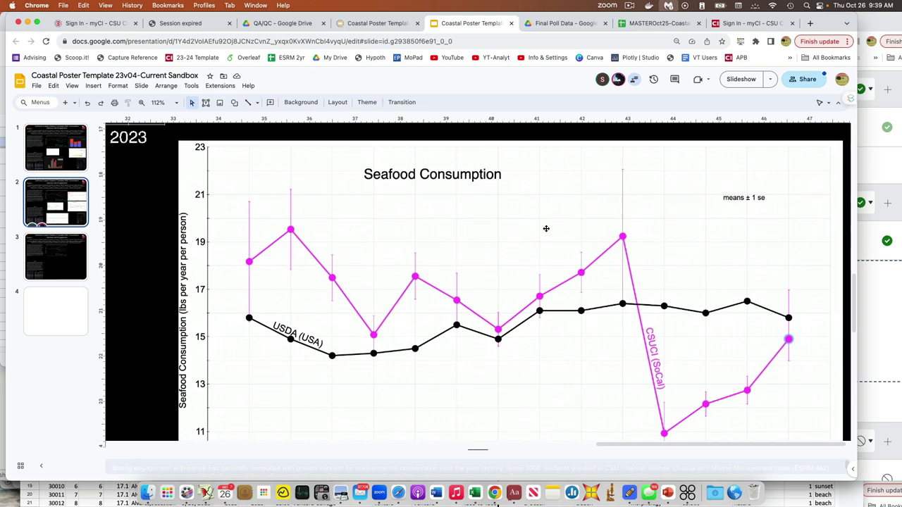
pyautogui.scroll(-3, 546, 228)
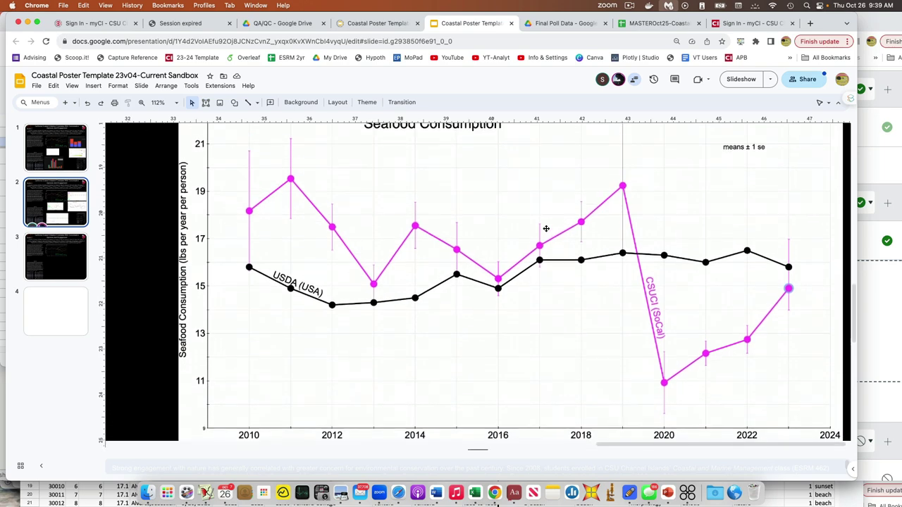
pyautogui.scroll(1, 546, 228)
pyautogui.scroll(1, 546, 228)
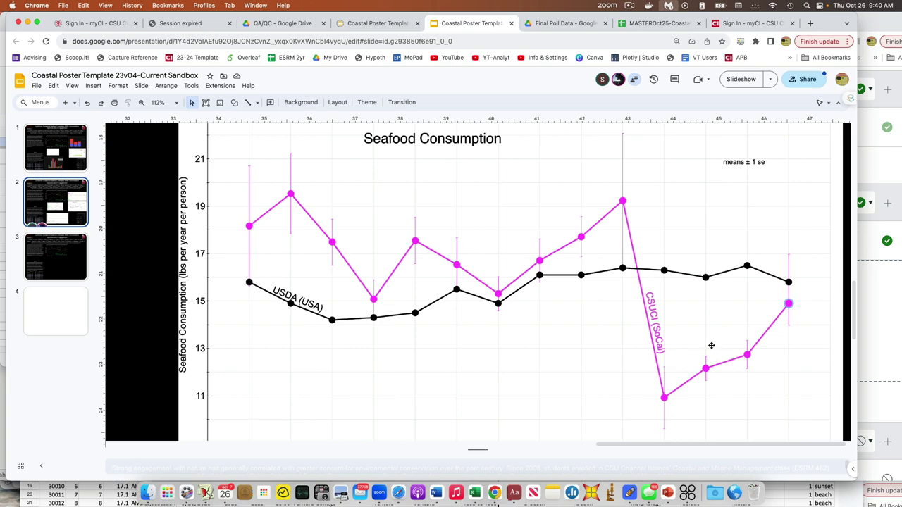
# - Look at the demographics table at the end of slide 2, covering sex, income range, education, home language and race
pyautogui.scroll(-1, 711, 345)
pyautogui.scroll(-3, 653, 314)
pyautogui.scroll(-10, 654, 314)
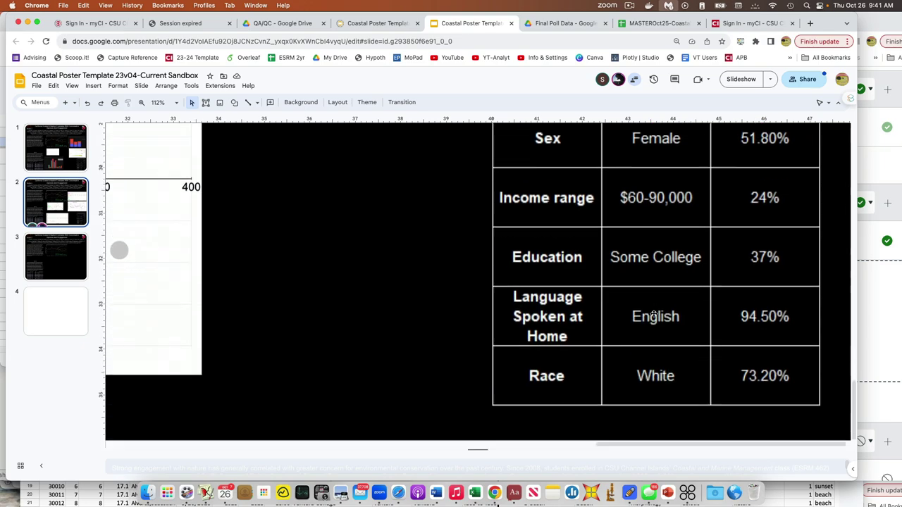
# - Return to the beach/coast visitation chart near the top of slide 2, with its natural areas and beaches lines
pyautogui.scroll(10, 653, 314)
pyautogui.hscroll(-5, 654, 313)
pyautogui.scroll(10, 654, 313)
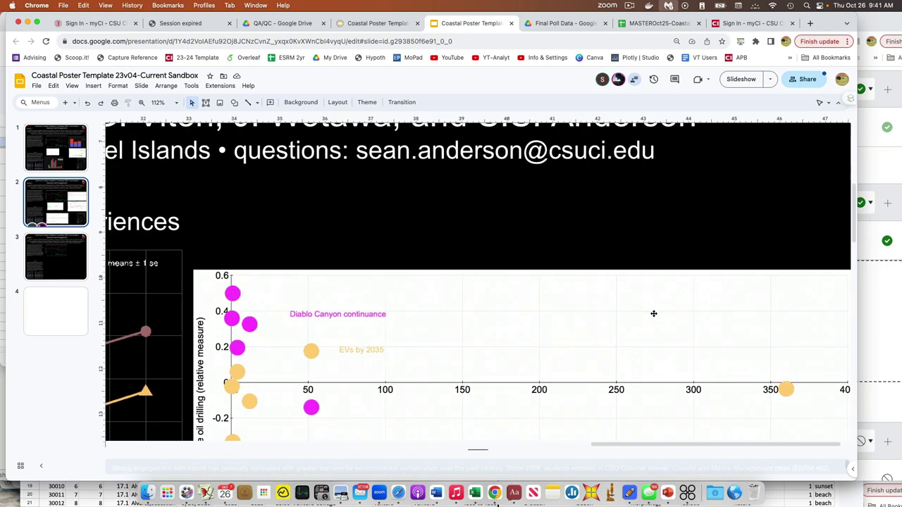
pyautogui.scroll(-5, 654, 314)
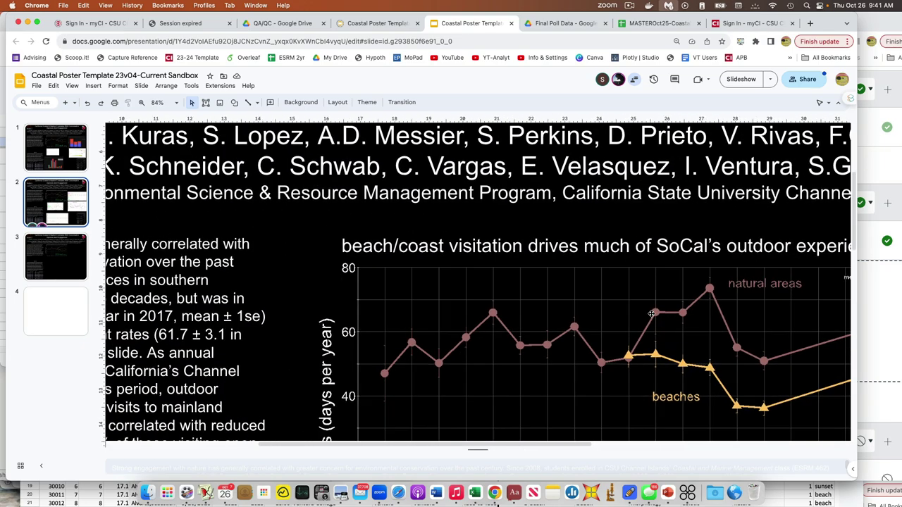
# - Go to slide 3 and look over its visitation chart, Methods text, survey table and empty areas
pyautogui.click(58, 255)
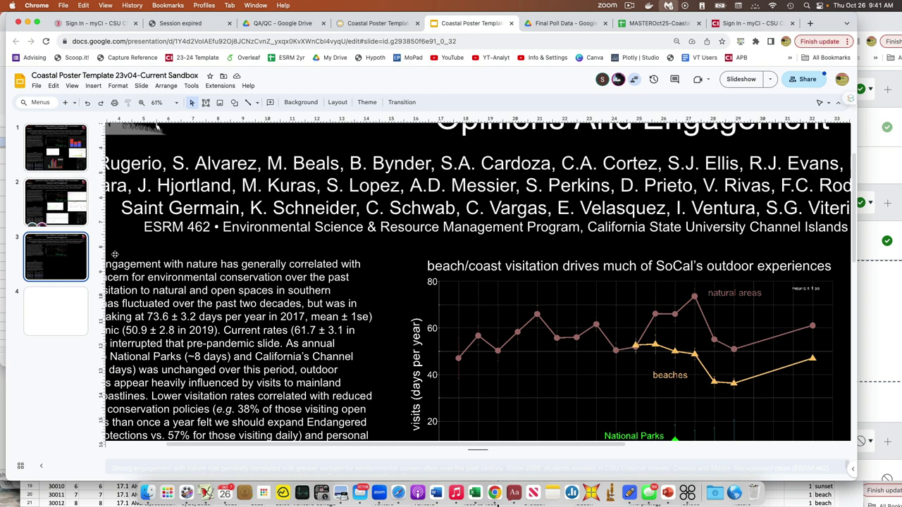
pyautogui.scroll(-10, 427, 267)
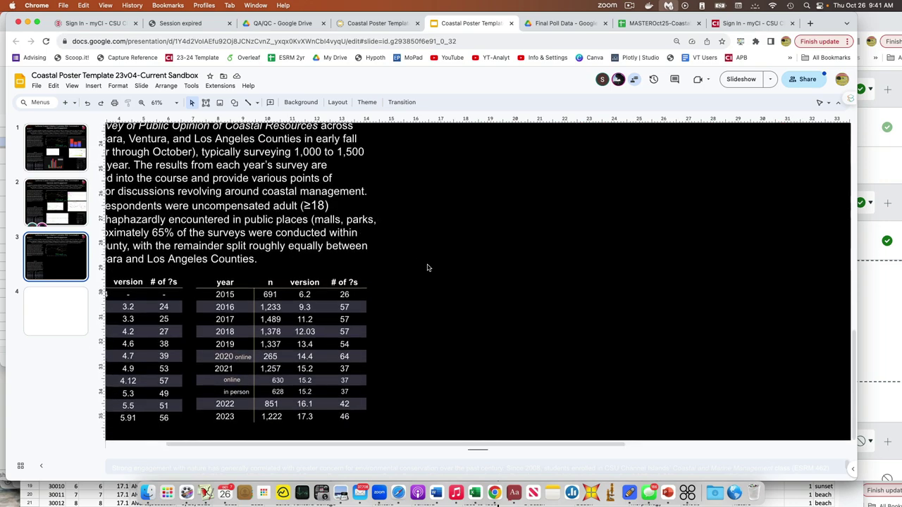
pyautogui.scroll(5, 427, 268)
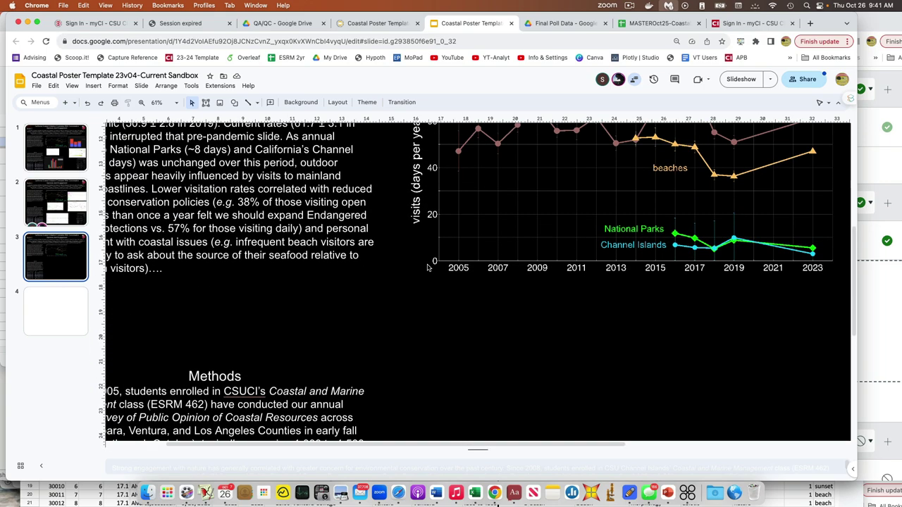